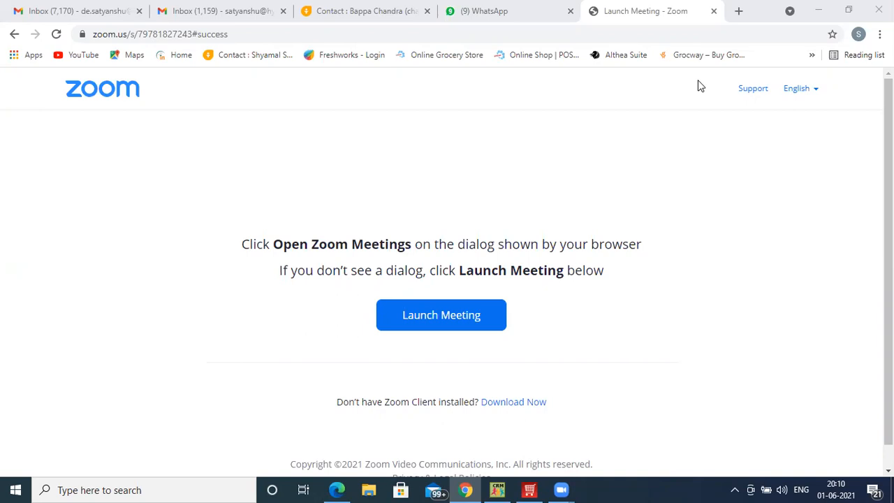
- Switch to HDPOS smart, acknowledge the welcome message and enter APEX NURSHINGHOME as the new company's name
{"action": "left_click", "coordinate": [531, 490]}
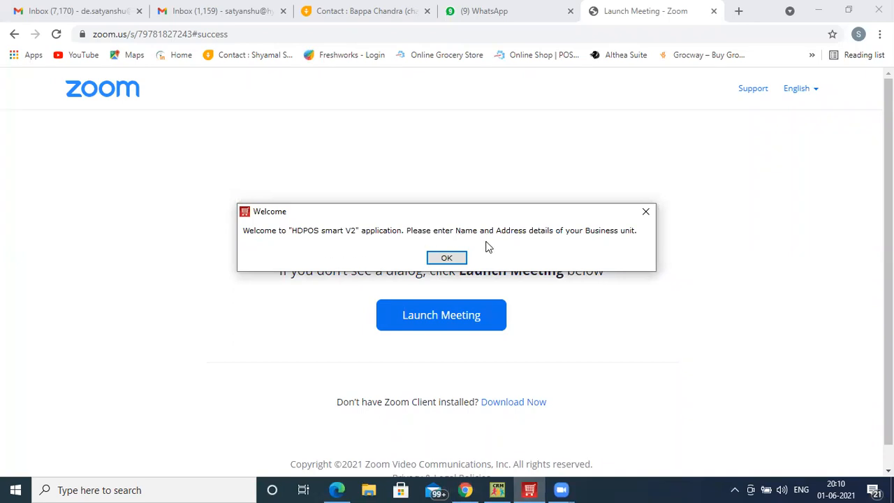
{"action": "left_click", "coordinate": [446, 258]}
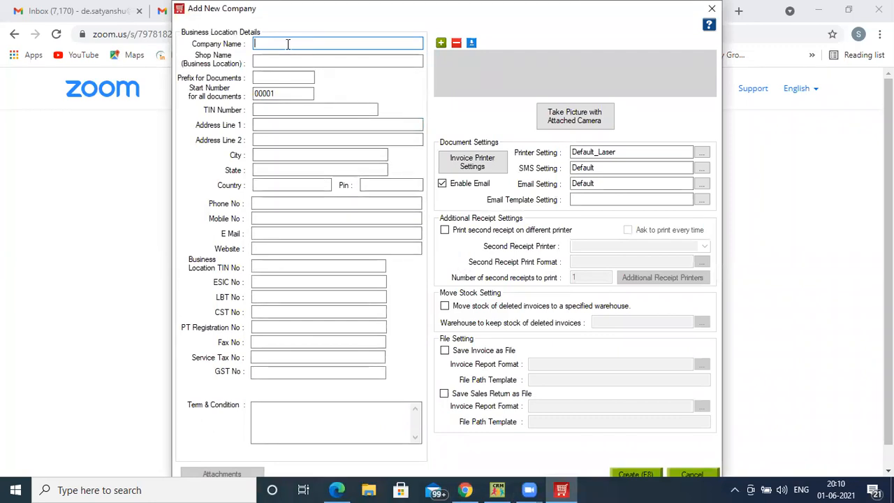
{"action": "type", "text": "APEX N"}
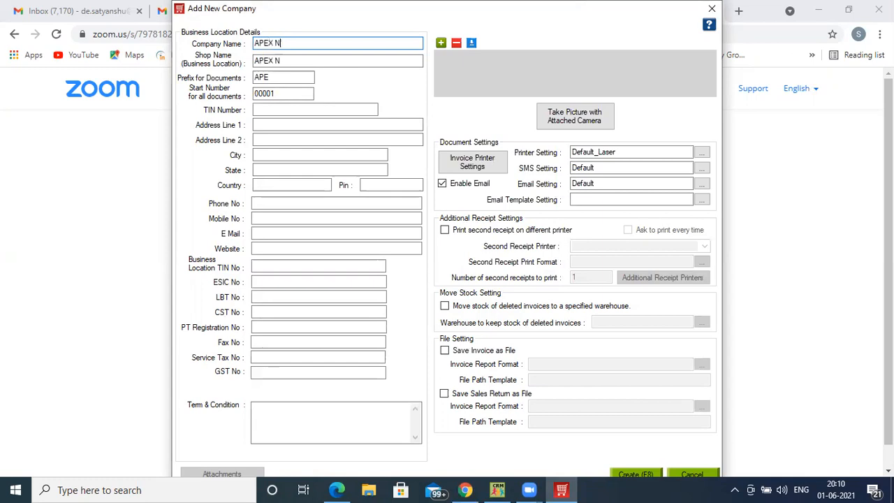
{"action": "type", "text": "URSHINGHOME"}
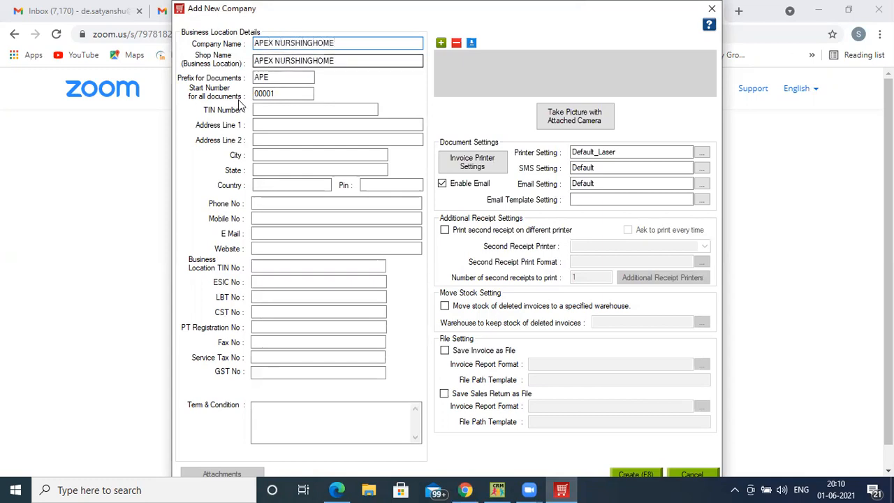
- Set the document prefix to AN, fill in the first address line and create the company
{"action": "left_click", "coordinate": [292, 81]}
{"action": "key", "text": "BackSpace"}
{"action": "key", "text": "BackSpace"}
{"action": "type", "text": "N"}
{"action": "left_click", "coordinate": [276, 126]}
{"action": "type", "text": "NEWTOE"}
{"action": "key", "text": "BackSpace"}
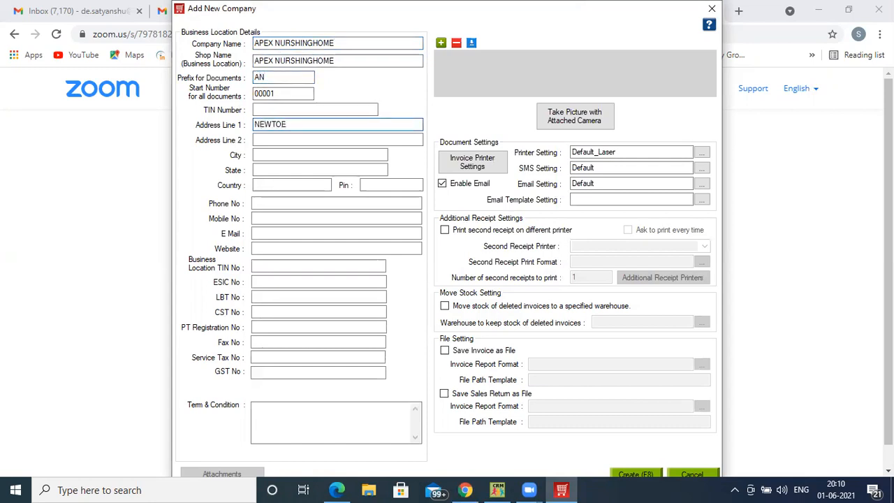
{"action": "type", "text": "WN"}
{"action": "left_click", "coordinate": [646, 475]}
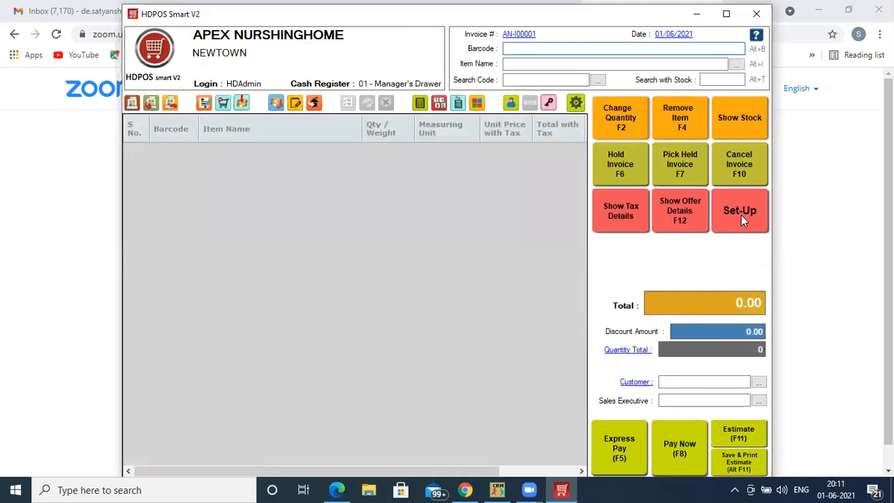
- Start a new item in the Set-Up item list and name it "Covaccine Does 1"
{"action": "left_click", "coordinate": [741, 215]}
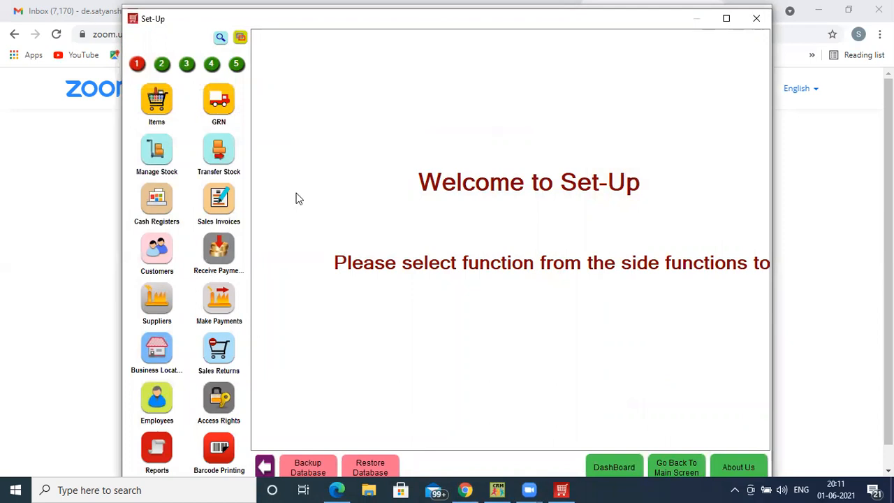
{"action": "left_click", "coordinate": [158, 101]}
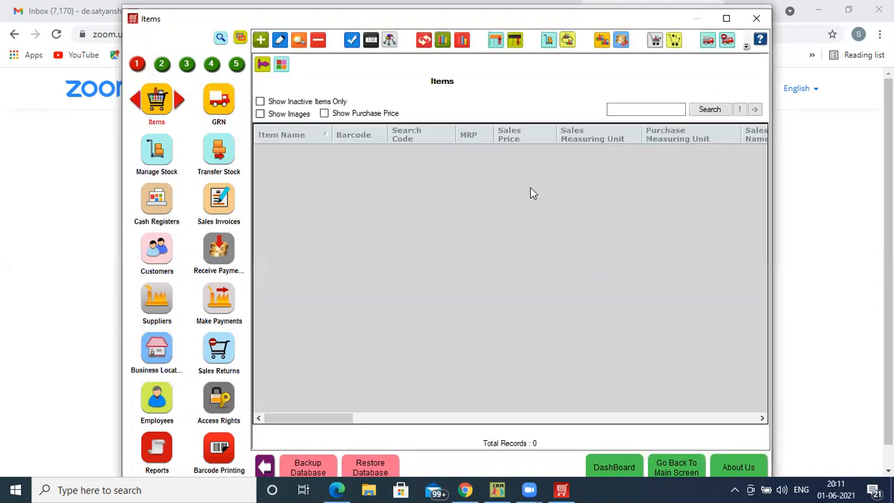
{"action": "left_click", "coordinate": [263, 40]}
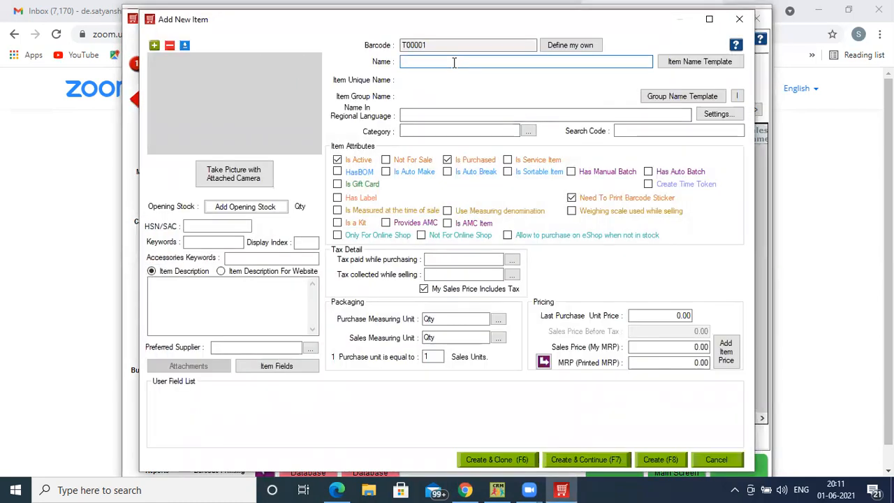
{"action": "type", "text": "Covaccine"}
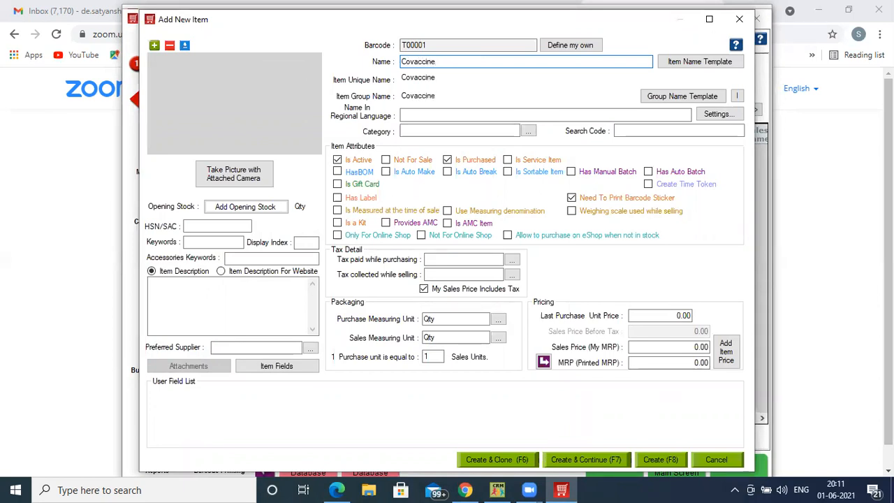
{"action": "type", "text": " Doe"}
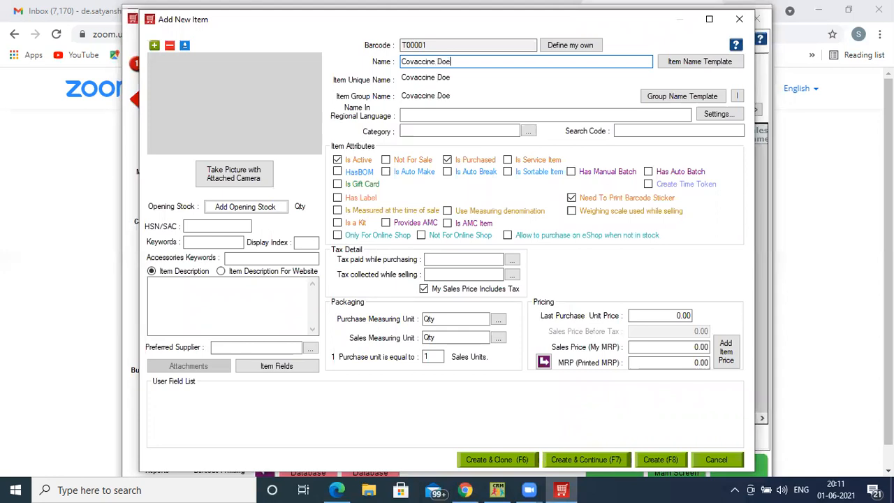
{"action": "type", "text": "s 1"}
- Create a new category named "Covid 19 Vaccine" and assign it to the item
{"action": "left_click", "coordinate": [423, 132]}
{"action": "type", "text": "+"}
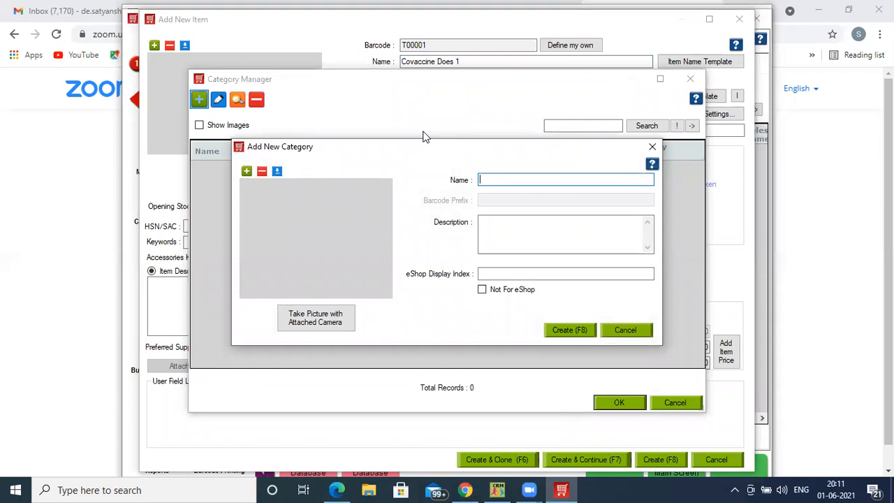
{"action": "type", "text": "Covid 19 Vaccine"}
{"action": "key", "text": "Return"}
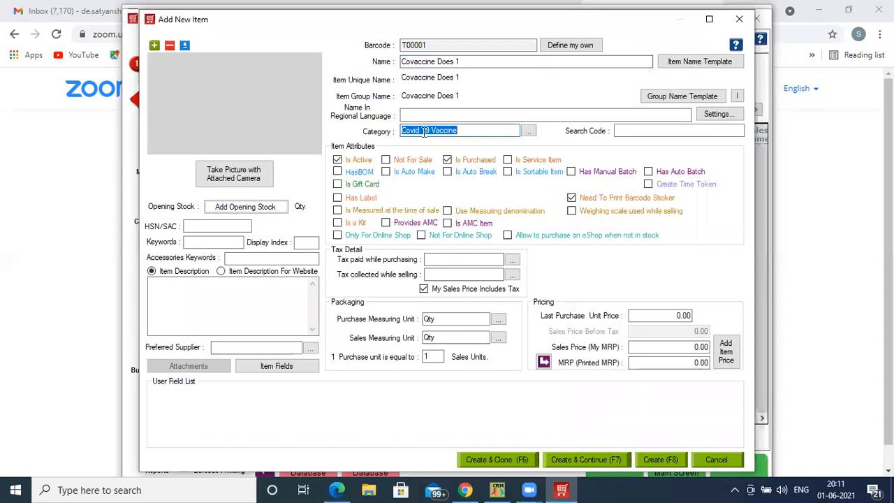
- Enable the advanced tax structure setting and add a tax named "CGST 9" with a value of 9%
{"action": "left_click", "coordinate": [454, 260]}
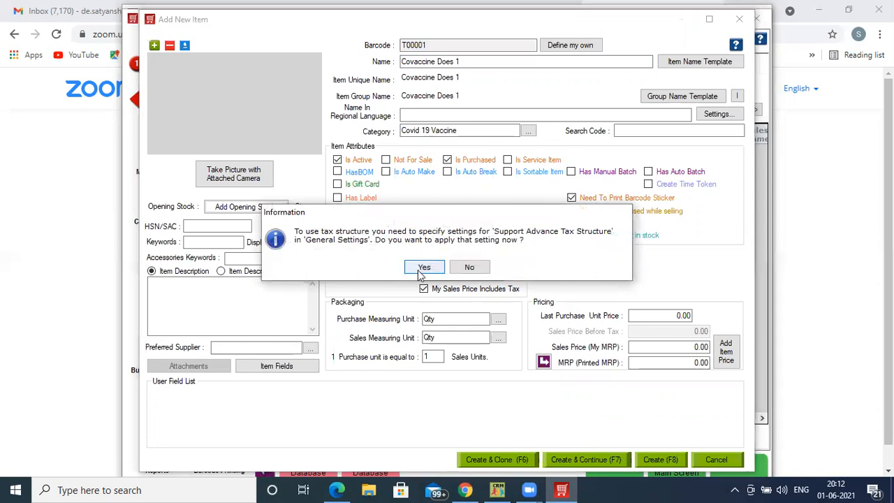
{"action": "left_click", "coordinate": [415, 259]}
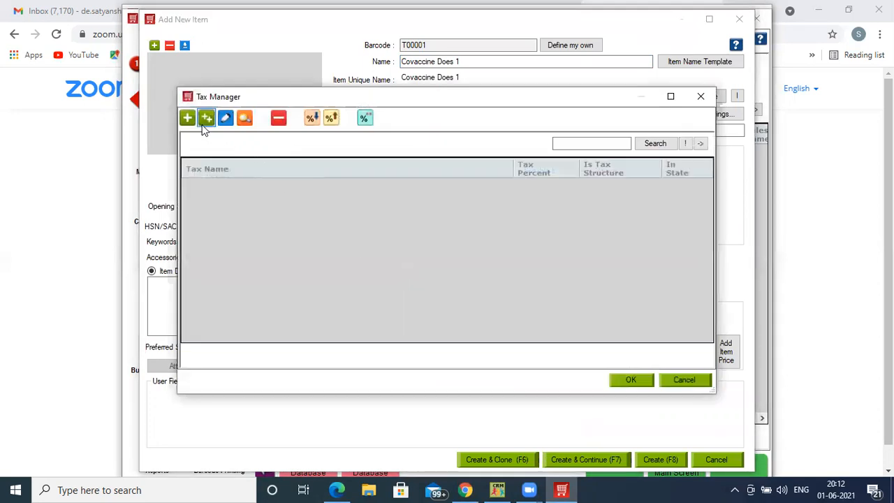
{"action": "left_click", "coordinate": [187, 118]}
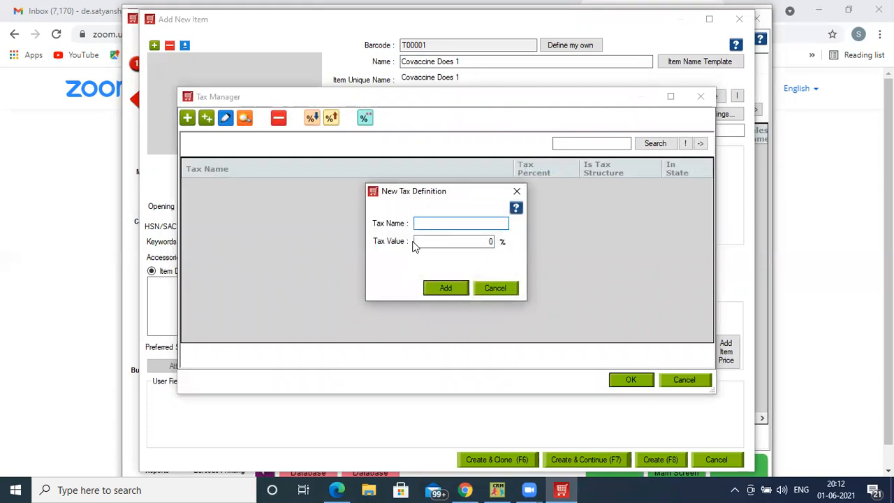
{"action": "type", "text": "CGST 9"}
{"action": "key", "text": "Tab"}
{"action": "type", "text": "9"}
{"action": "key", "text": "Return"}
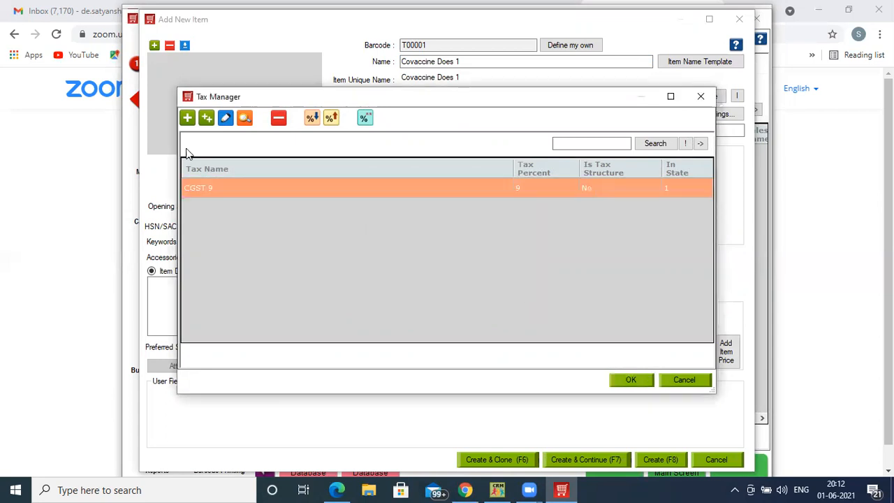
- Add a second tax definition named "SGST 9" with a value of 9%
{"action": "left_click", "coordinate": [186, 120]}
{"action": "type", "text": "S"}
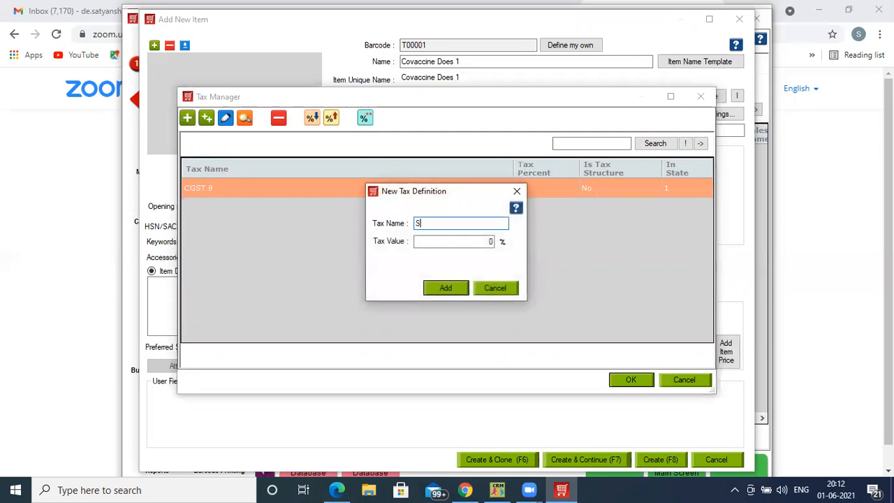
{"action": "type", "text": "GST 9"}
{"action": "key", "text": "Tab"}
{"action": "type", "text": "9"}
{"action": "key", "text": "Return"}
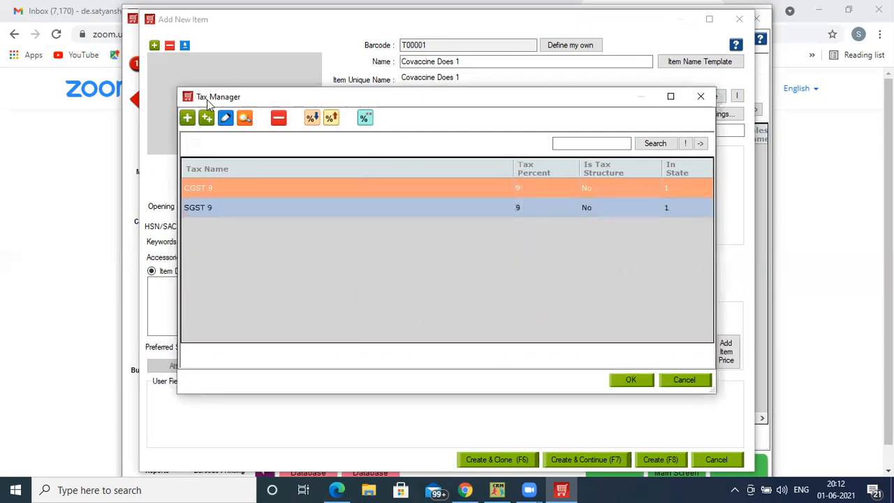
- Start a tax structure named "GST 18" and add CGST 9 as an element with calculation base A
{"action": "left_click", "coordinate": [207, 119]}
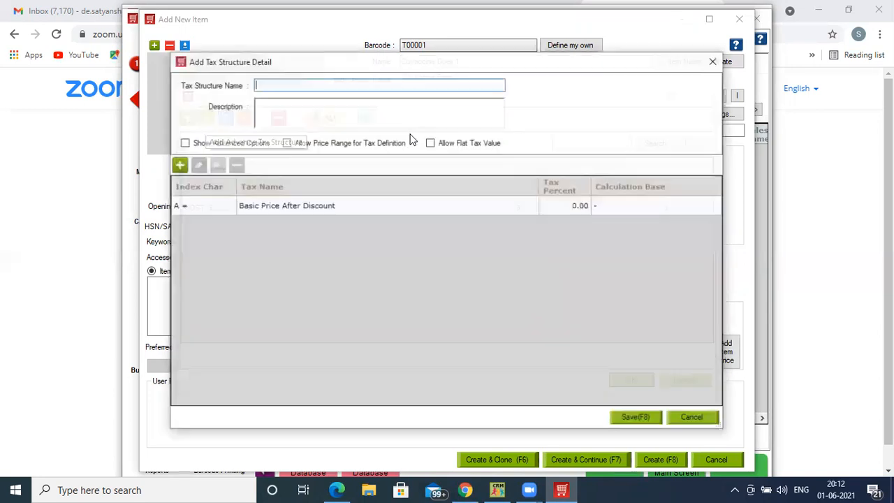
{"action": "type", "text": "GST 1"}
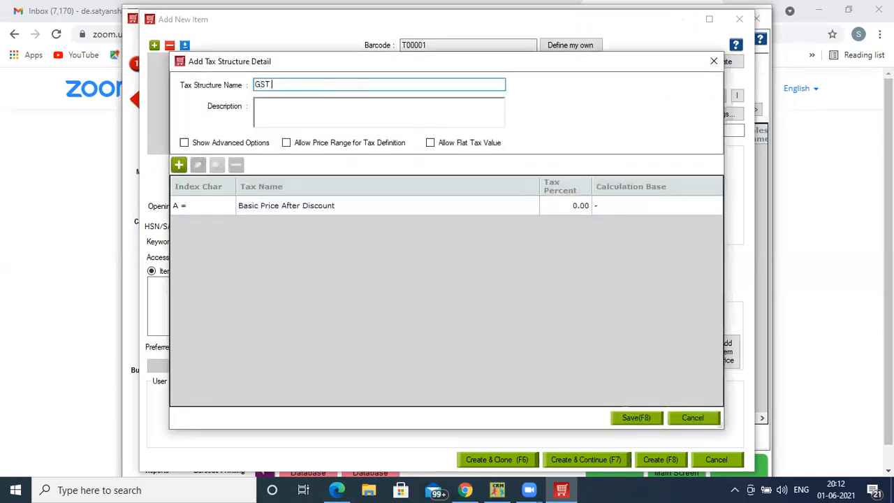
{"action": "type", "text": "8"}
{"action": "left_click", "coordinate": [178, 165]}
{"action": "left_click", "coordinate": [438, 199]}
{"action": "type", "text": "C"}
{"action": "key", "text": "Return"}
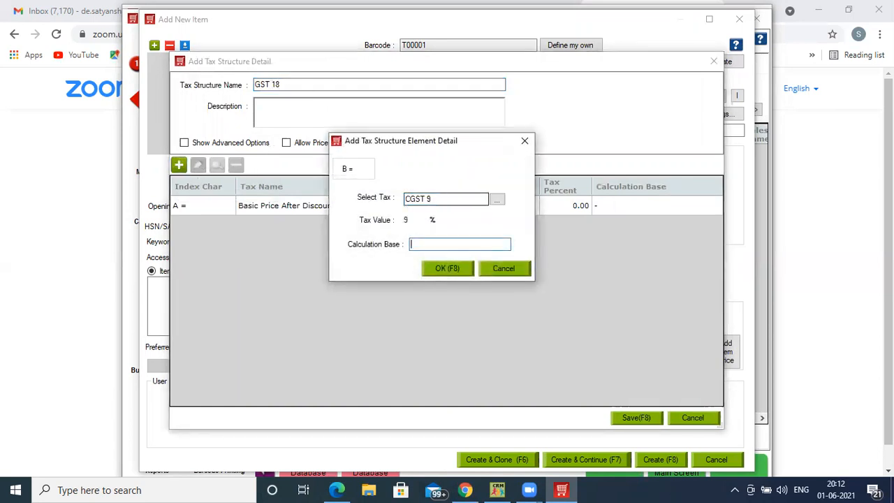
{"action": "key", "text": "F8"}
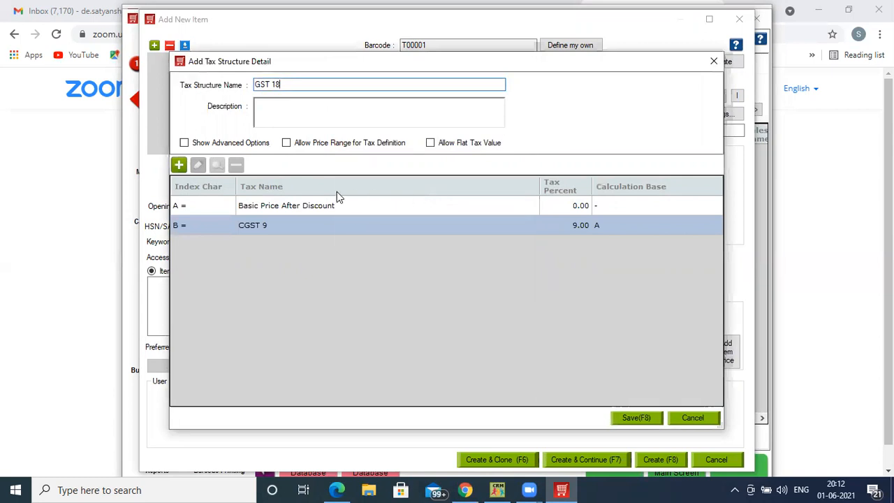
- Add SGST 9 to the GST 18 structure with calculation base A, then save the structure and leave Tax Manager
{"action": "left_click", "coordinate": [178, 165]}
{"action": "left_click", "coordinate": [440, 199]}
{"action": "type", "text": "S"}
{"action": "key", "text": "Return"}
{"action": "type", "text": "A"}
{"action": "key", "text": "F8"}
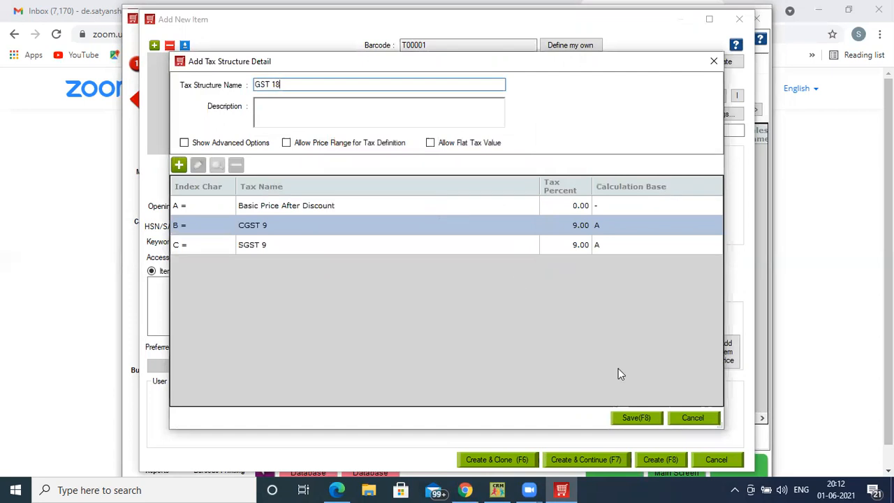
{"action": "left_click", "coordinate": [647, 418]}
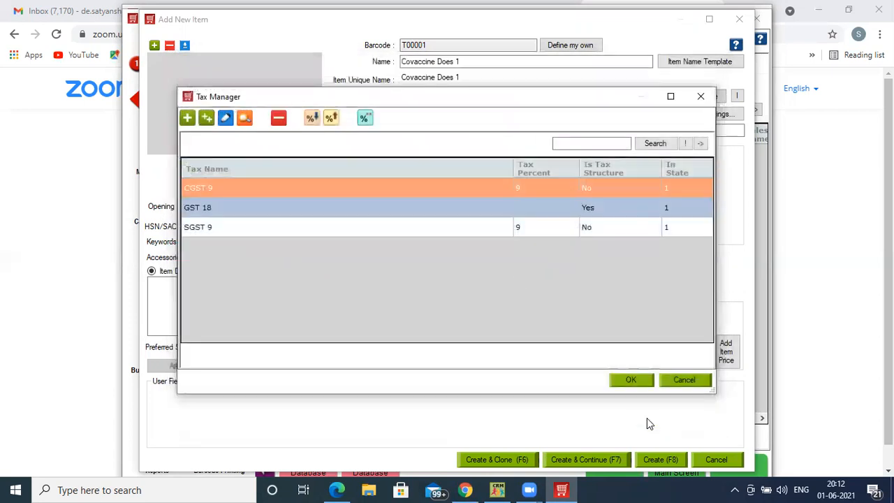
{"action": "left_click", "coordinate": [684, 379]}
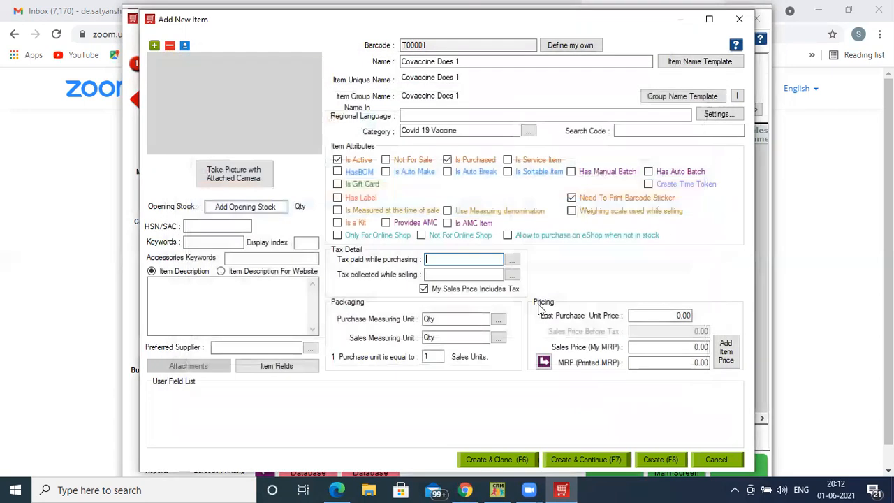
- Assign GST 18 as both the item's purchase tax and its sales tax
{"action": "left_click", "coordinate": [457, 259]}
{"action": "type", "text": "GST 18"}
{"action": "key", "text": "Tab"}
{"action": "type", "text": "G"}
{"action": "key", "text": "Tab"}
{"action": "key", "text": "Tab"}
{"action": "key", "text": "Tab"}
- Set the item's sales price to 1000, copy it to the printed MRP, and set the last purchase unit price to 400
{"action": "type", "text": "1000"}
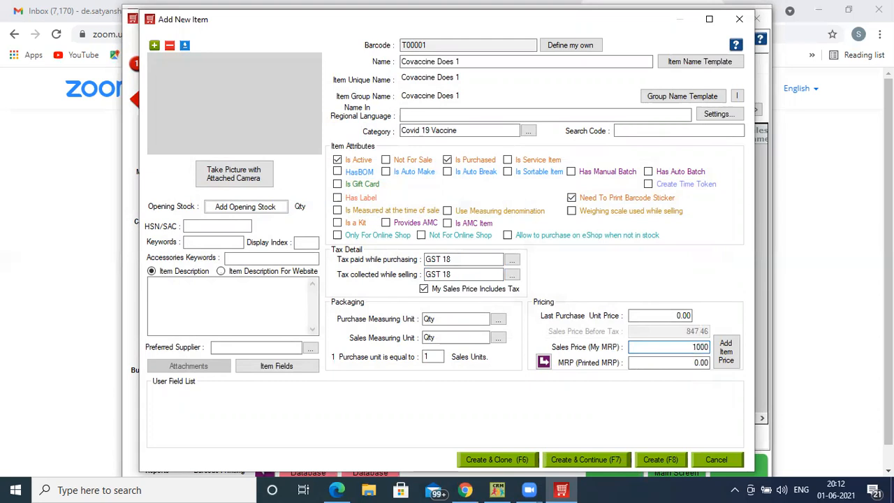
{"action": "left_click", "coordinate": [544, 362]}
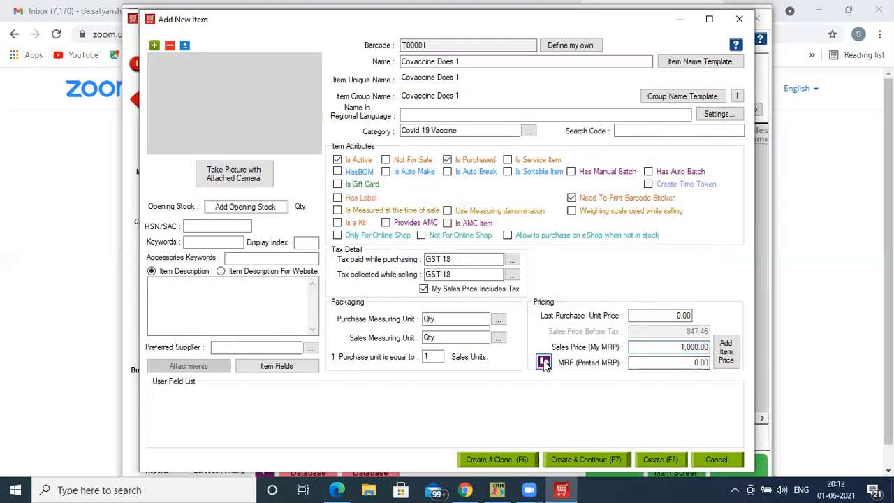
{"action": "left_click", "coordinate": [676, 315]}
{"action": "type", "text": "400"}
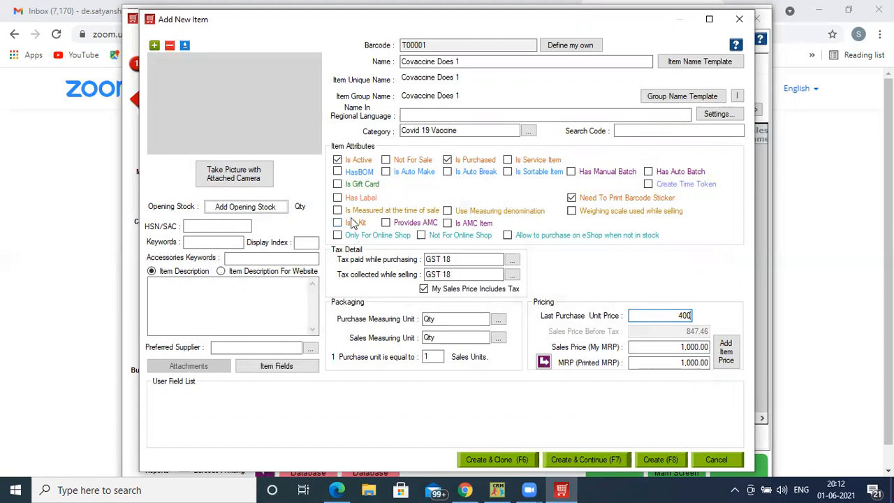
- Enable manual batches for the item and set its HSN/SAC code to 8970
{"action": "left_click", "coordinate": [571, 172]}
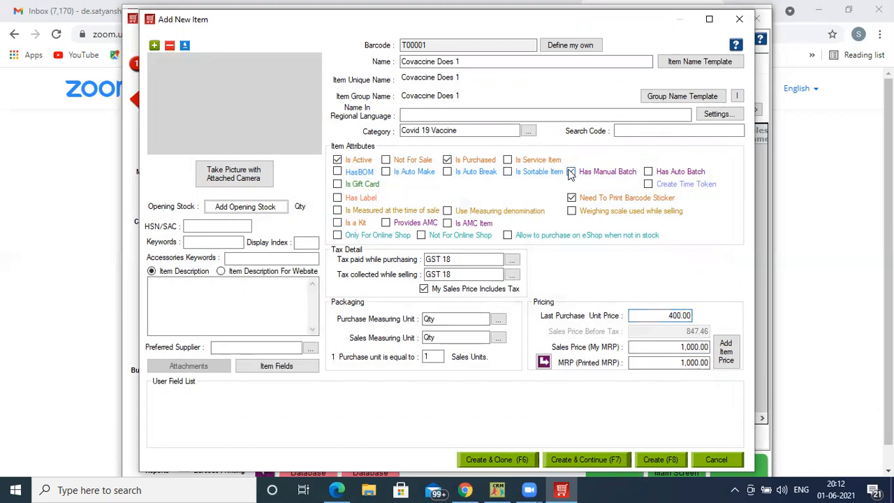
{"action": "left_click", "coordinate": [204, 226]}
{"action": "type", "text": "8970"}
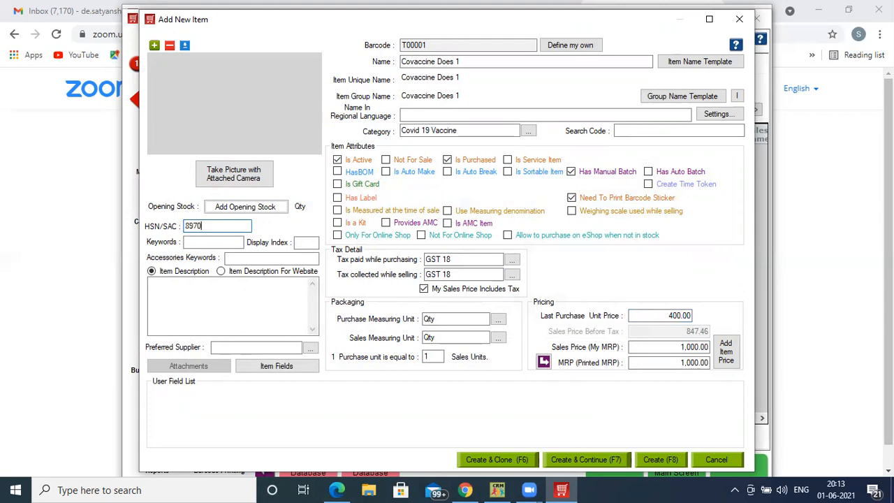
- Start an opening stock batch with APEX NURSHINGHOME as company, business location and warehouse, and batch number B1
{"action": "left_click", "coordinate": [243, 206]}
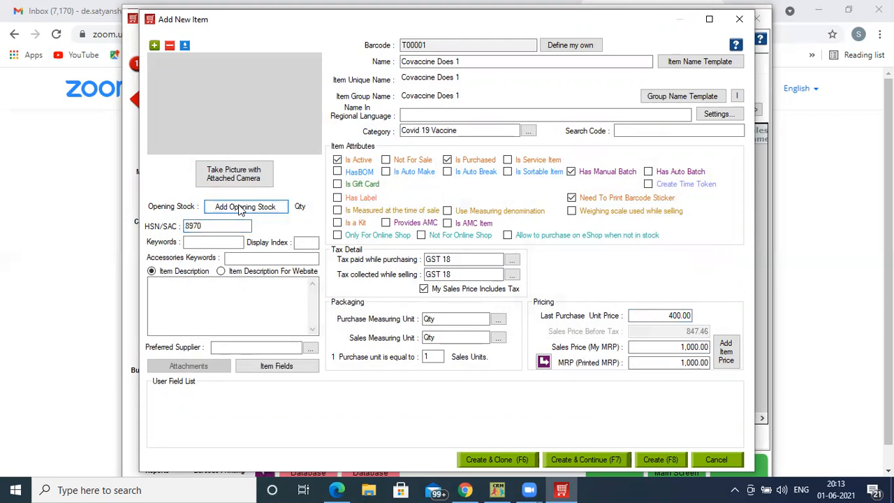
{"action": "left_click", "coordinate": [237, 120]}
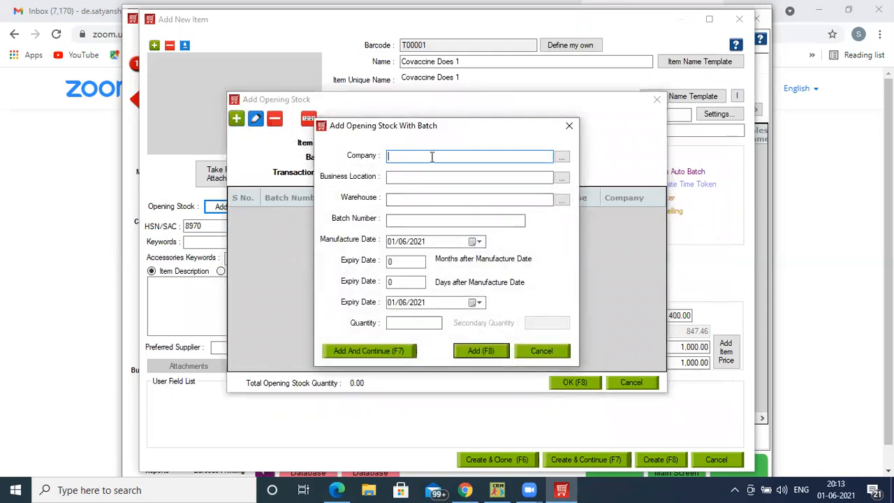
{"action": "key", "text": "Down"}
{"action": "key", "text": "Return"}
{"action": "key", "text": "Down"}
{"action": "key", "text": "Return"}
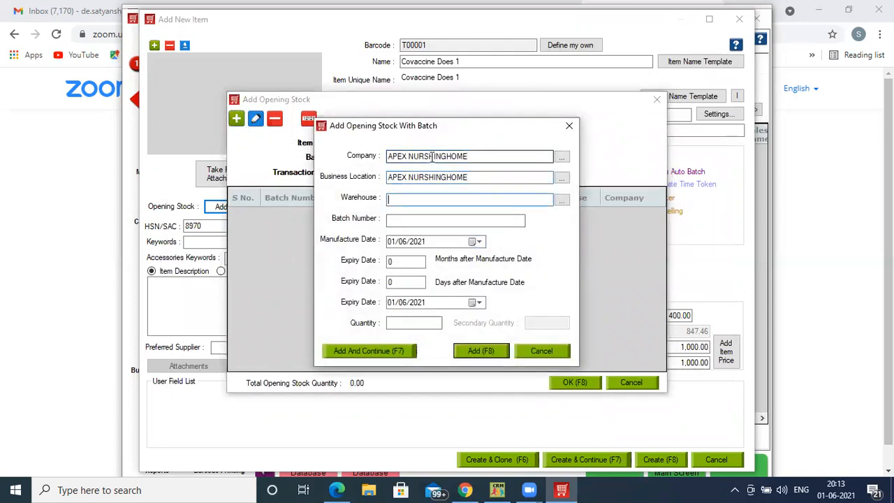
{"action": "key", "text": "Down"}
{"action": "key", "text": "Return"}
{"action": "type", "text": "B1"}
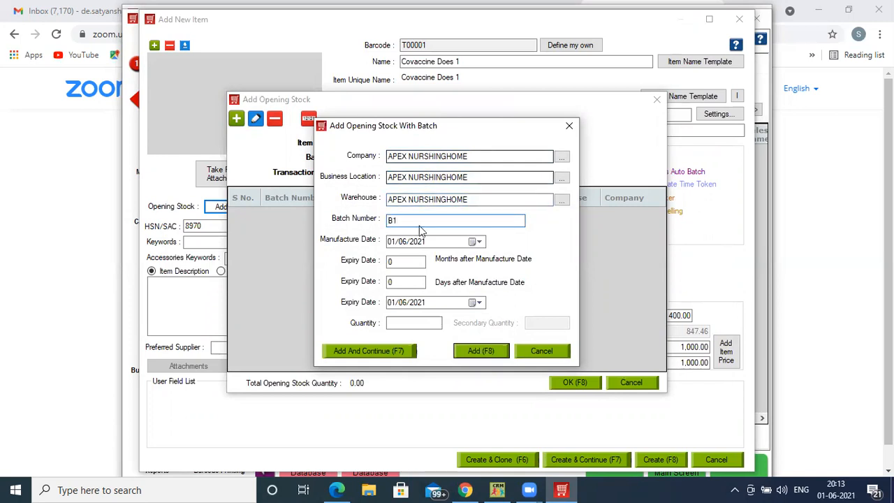
- Give batch B1 manufacture date 01/01/2021, expiry 24 months after manufacture and quantity 50, add it and save the opening stock
{"action": "key", "text": "Tab"}
{"action": "left_click", "coordinate": [404, 245]}
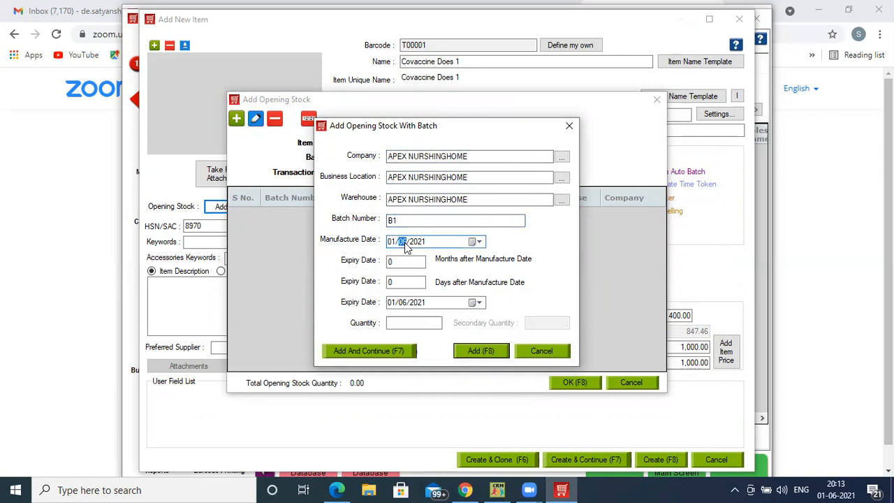
{"action": "type", "text": "1"}
{"action": "left_click", "coordinate": [400, 260]}
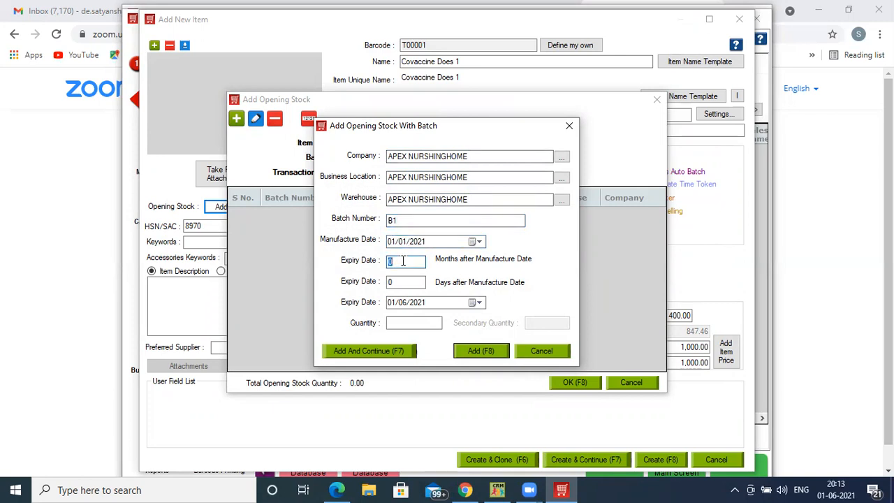
{"action": "type", "text": "24"}
{"action": "left_click", "coordinate": [395, 322]}
{"action": "type", "text": "50"}
{"action": "left_click", "coordinate": [468, 351]}
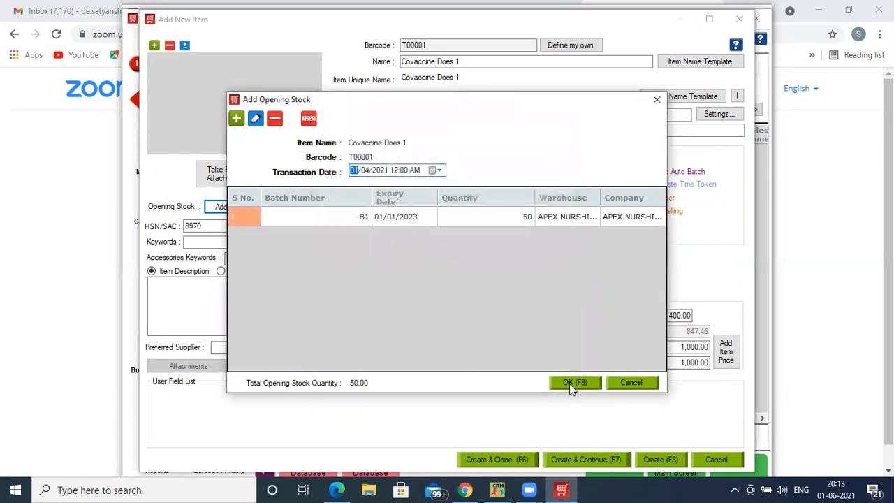
{"action": "left_click", "coordinate": [236, 119]}
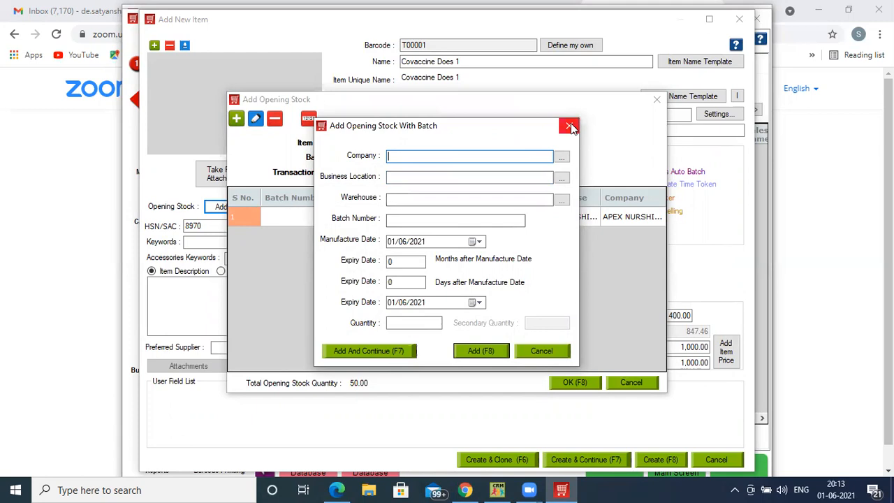
{"action": "left_click", "coordinate": [541, 351]}
{"action": "left_click", "coordinate": [584, 383]}
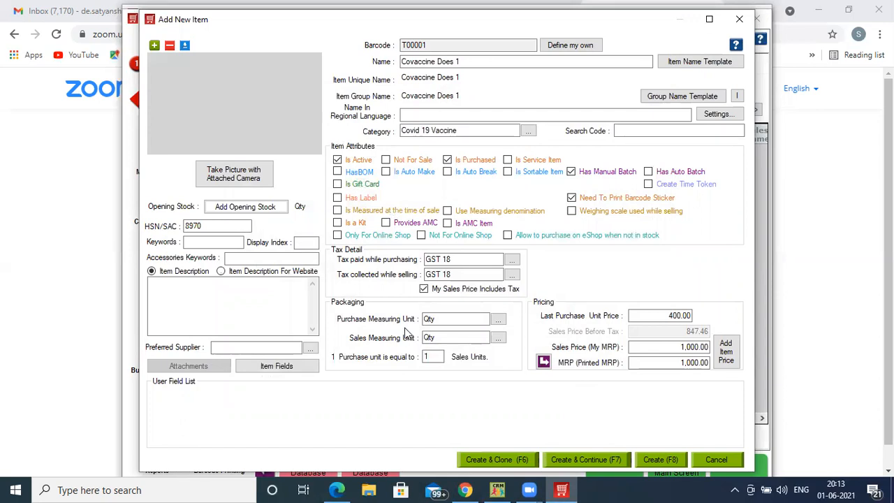
- Create the item with a clone of it and rename the clone Covaccine Does 2
{"action": "key", "text": "F6"}
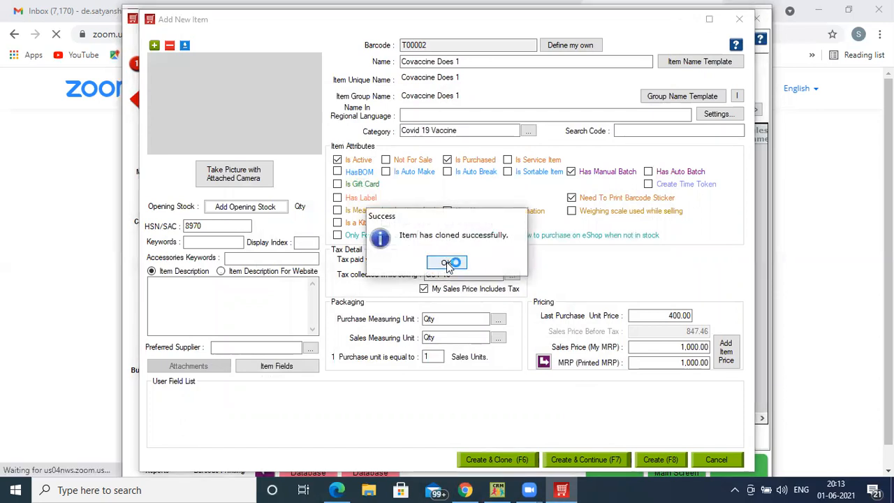
{"action": "left_click", "coordinate": [449, 262]}
{"action": "key", "text": "BackSpace"}
{"action": "type", "text": "2"}
- Set the cloned item's sales price to 1200, copy it to the printed MRP, and set the last purchase unit price to 500
{"action": "left_click", "coordinate": [658, 347]}
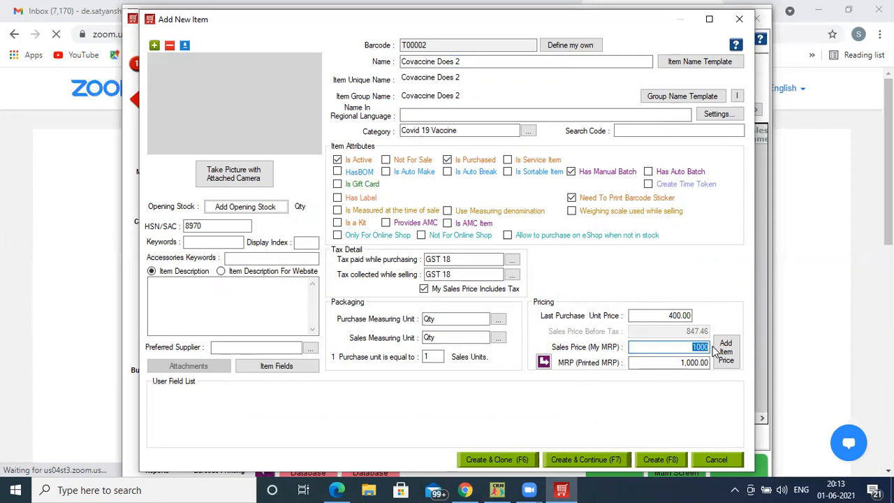
{"action": "type", "text": "1200"}
{"action": "left_click", "coordinate": [543, 361]}
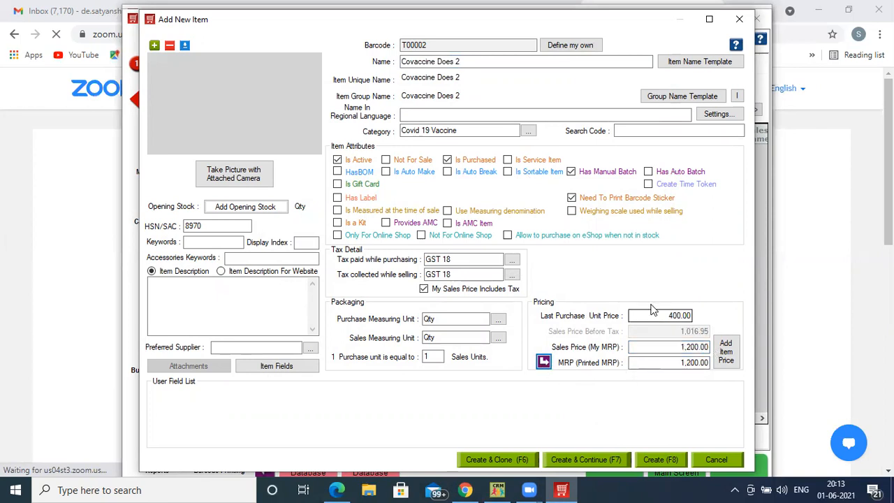
{"action": "left_click", "coordinate": [668, 313]}
{"action": "left_click_drag", "start_coordinate": [668, 312], "coordinate": [702, 324]}
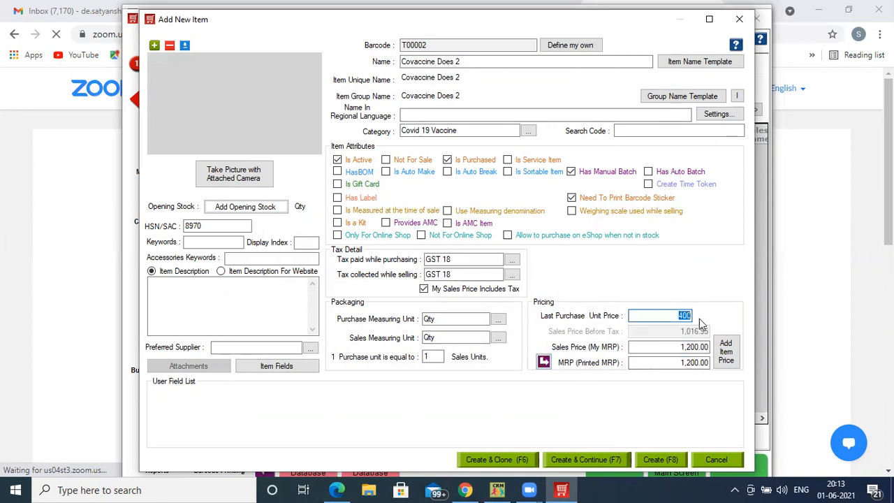
{"action": "type", "text": "50"}
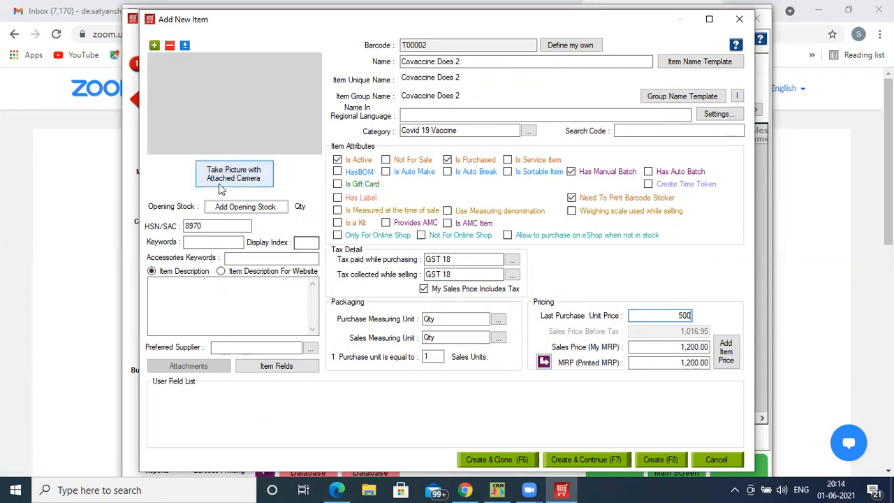
- Start an opening stock batch B2 for Covaccine Does 2 with APEX NURSHINGHOME as company, business location and warehouse
{"action": "left_click", "coordinate": [231, 207]}
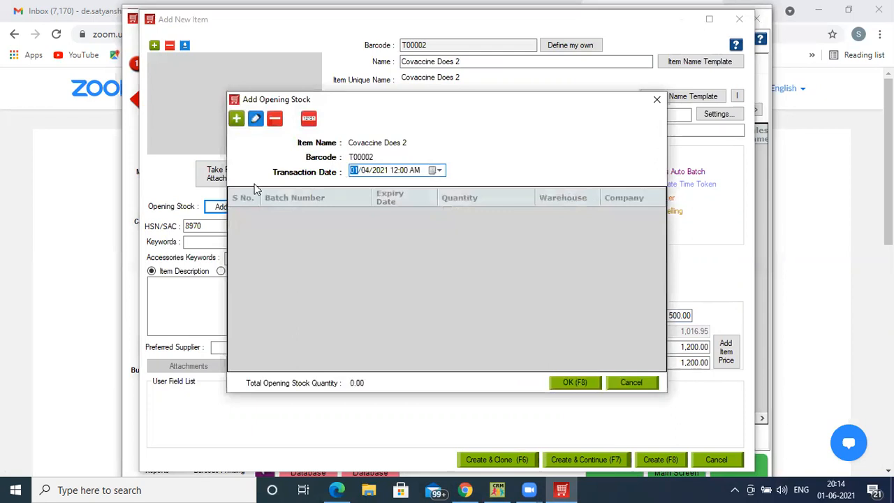
{"action": "left_click", "coordinate": [236, 118]}
{"action": "key", "text": "Down"}
{"action": "key", "text": "Tab"}
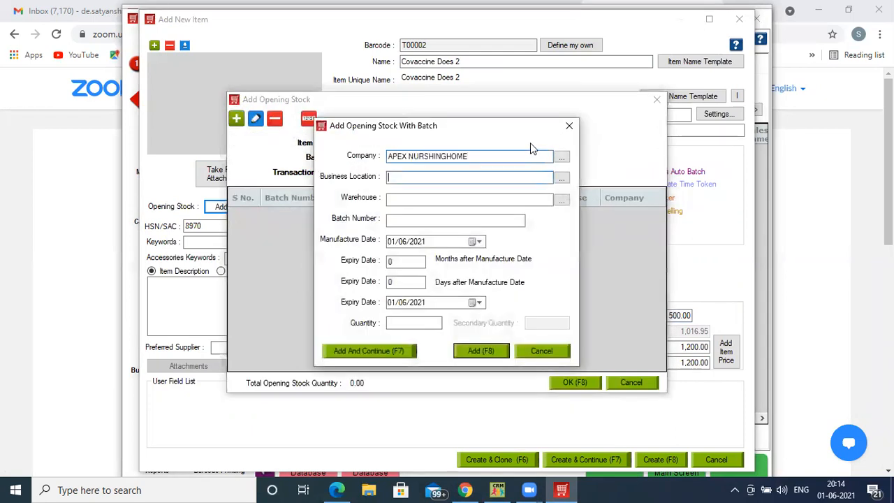
{"action": "key", "text": "Down"}
{"action": "key", "text": "Tab"}
{"action": "key", "text": "Down"}
{"action": "key", "text": "Tab"}
{"action": "type", "text": "B"}
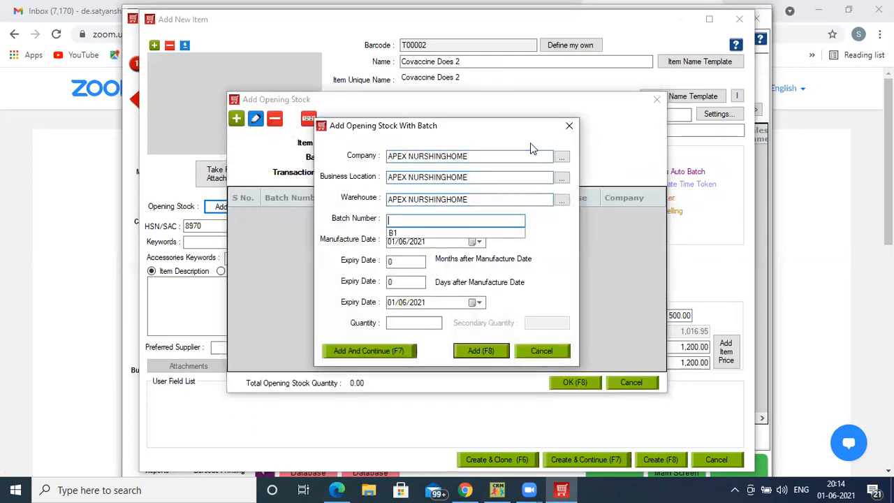
{"action": "type", "text": "2"}
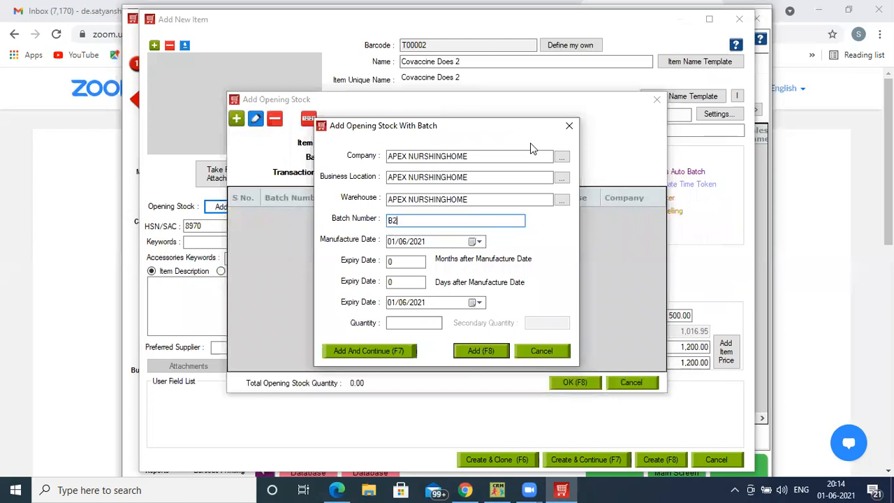
- Give batch B2 manufacture date 01/02/2021, expiry 24 months after manufacture and quantity 50, and add it while continuing to another batch
{"action": "left_click", "coordinate": [393, 241]}
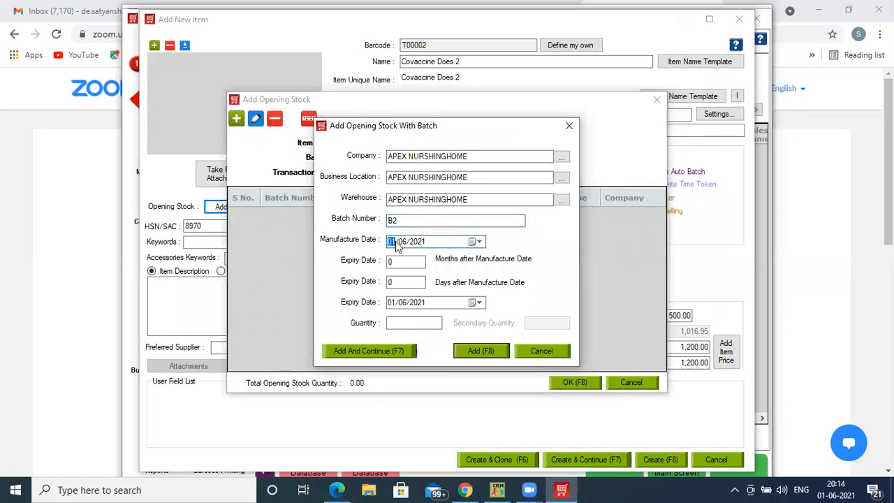
{"action": "left_click", "coordinate": [403, 243]}
{"action": "type", "text": "2"}
{"action": "left_click", "coordinate": [399, 262]}
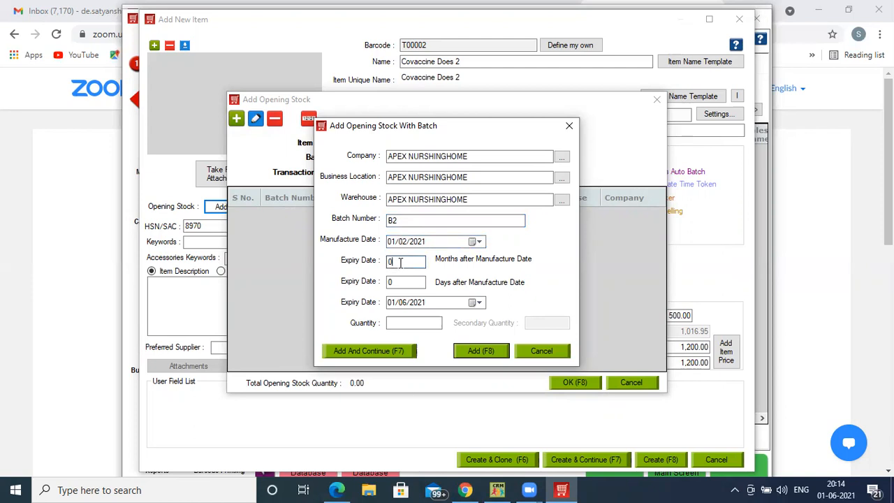
{"action": "type", "text": "24"}
{"action": "left_click", "coordinate": [407, 321]}
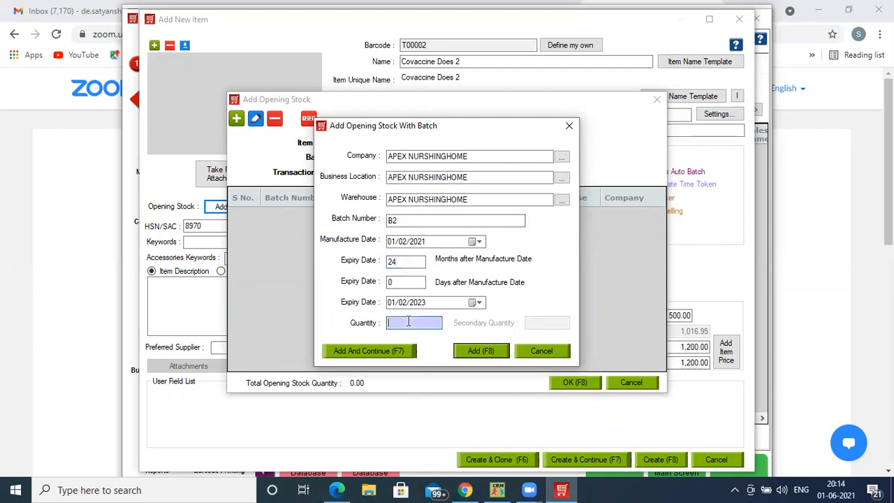
{"action": "type", "text": "50"}
{"action": "left_click", "coordinate": [380, 355]}
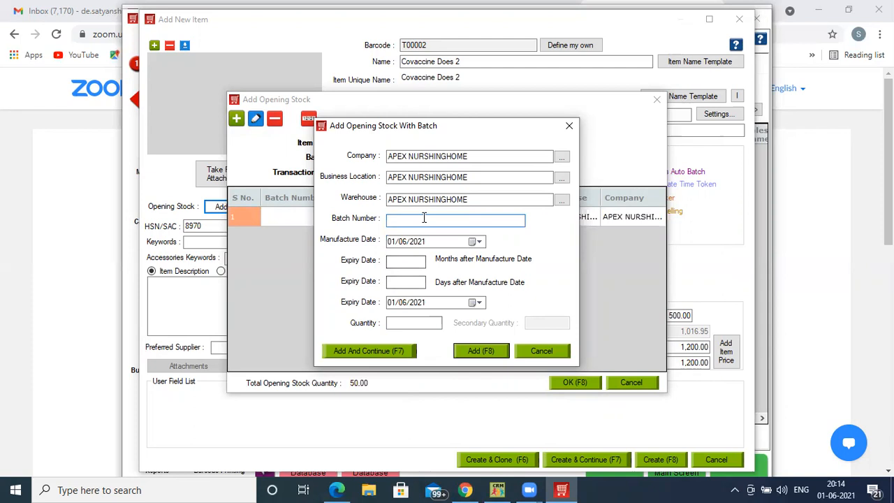
- Add batch B3 with manufacture date 01/05/2021, expiry 24 months after manufacture and quantity 20, and save the opening stock
{"action": "type", "text": "B3"}
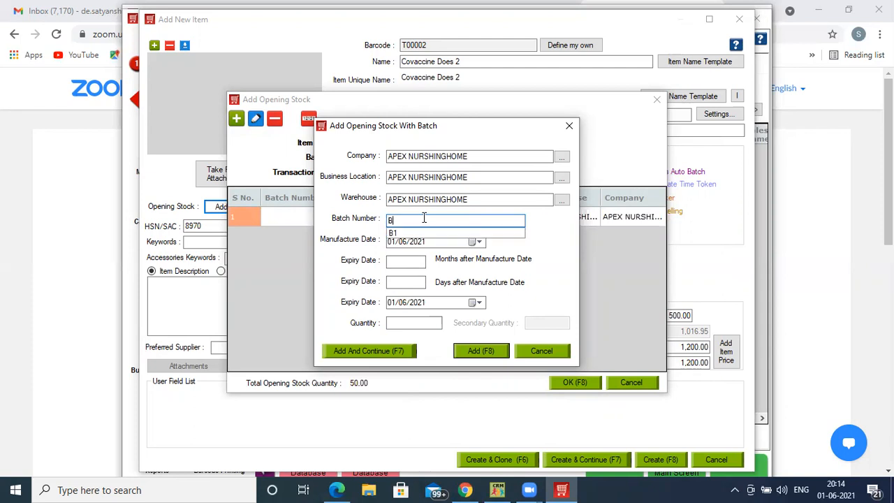
{"action": "left_click", "coordinate": [396, 245]}
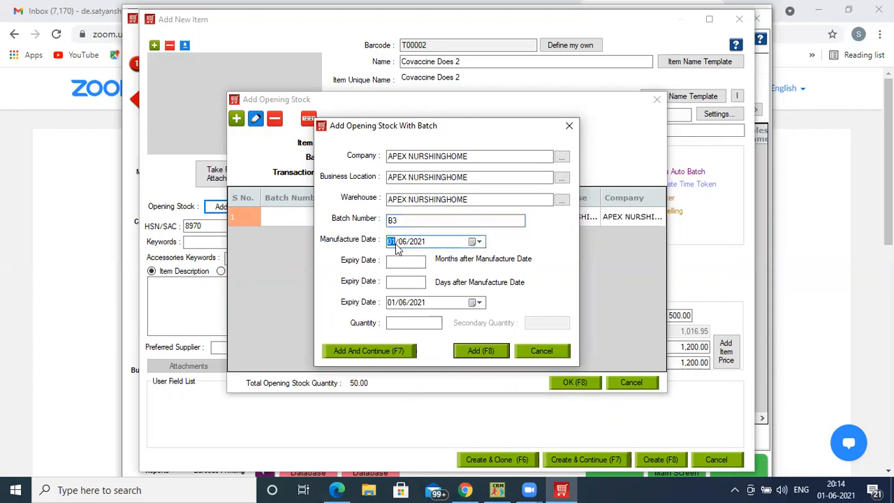
{"action": "left_click", "coordinate": [405, 245]}
{"action": "type", "text": "5"}
{"action": "left_click", "coordinate": [400, 261]}
{"action": "type", "text": "24"}
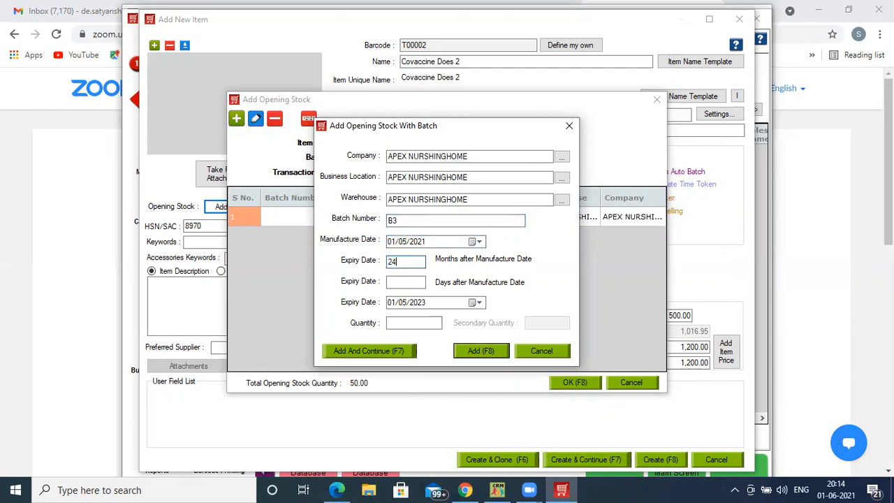
{"action": "left_click", "coordinate": [397, 323]}
{"action": "type", "text": "20"}
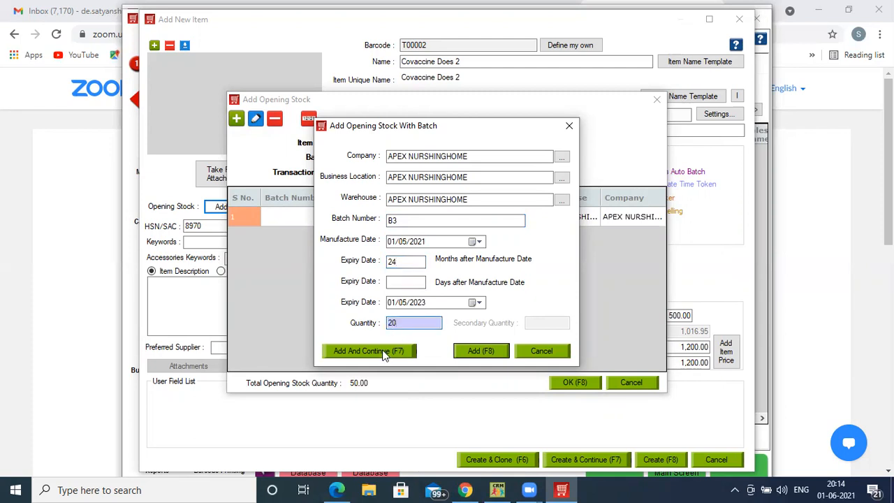
{"action": "left_click", "coordinate": [479, 355]}
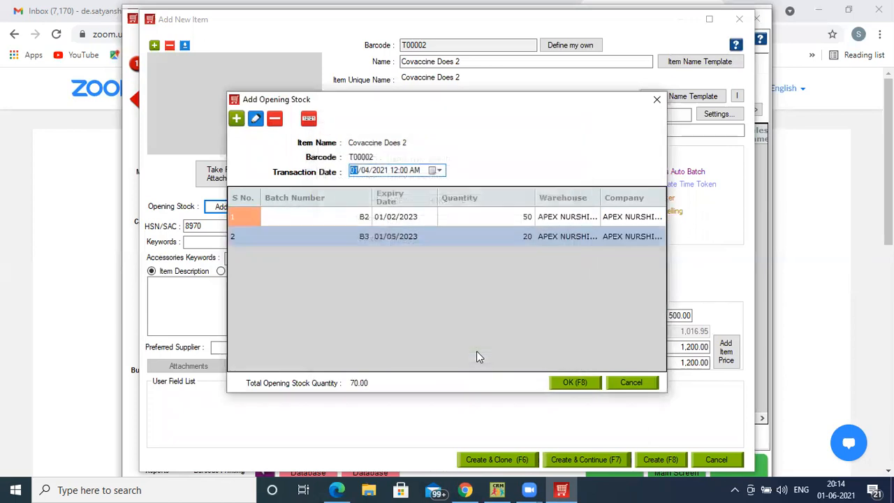
{"action": "left_click", "coordinate": [568, 384]}
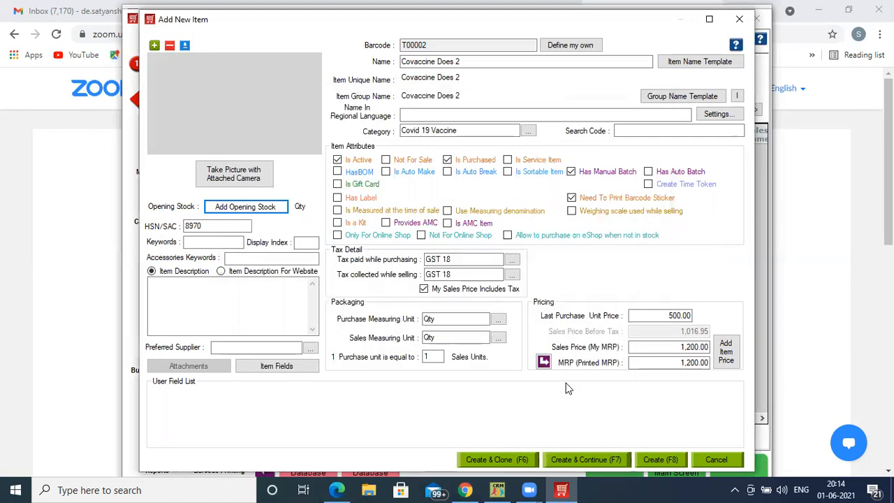
- Create the Covaccine Does 2 item and show the category filter beside the items list
{"action": "left_click", "coordinate": [656, 461]}
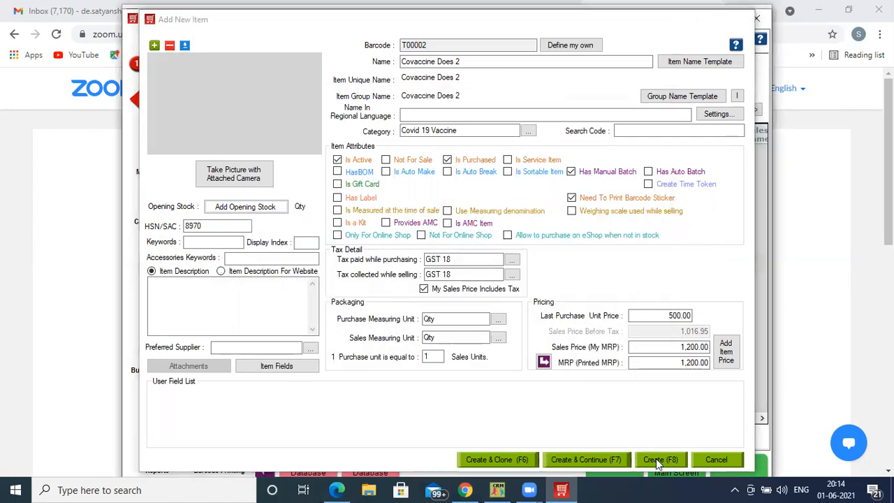
{"action": "left_click", "coordinate": [266, 67]}
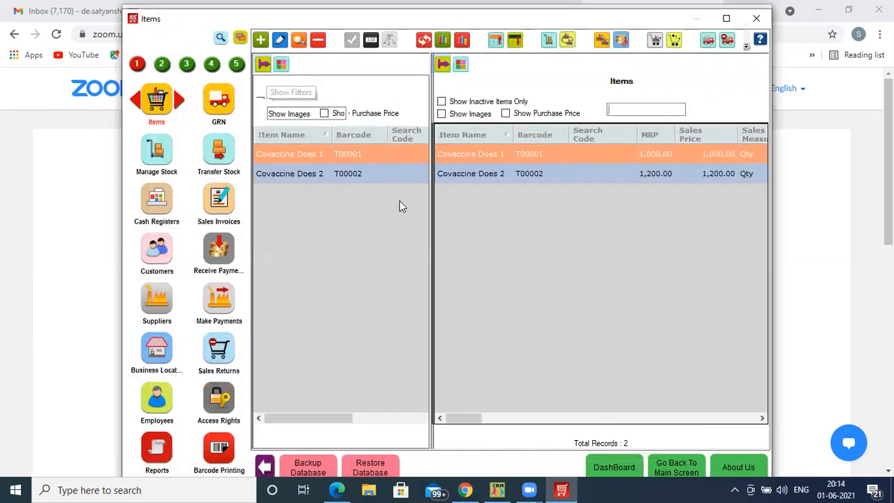
{"action": "left_click", "coordinate": [283, 65]}
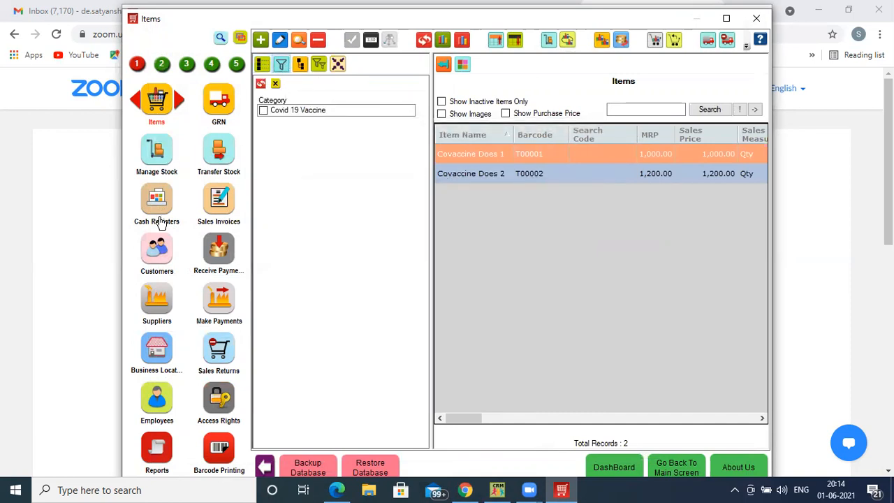
- Start a new customer record and enter the customer's full name and the first line of the shipping address
{"action": "left_click", "coordinate": [157, 248]}
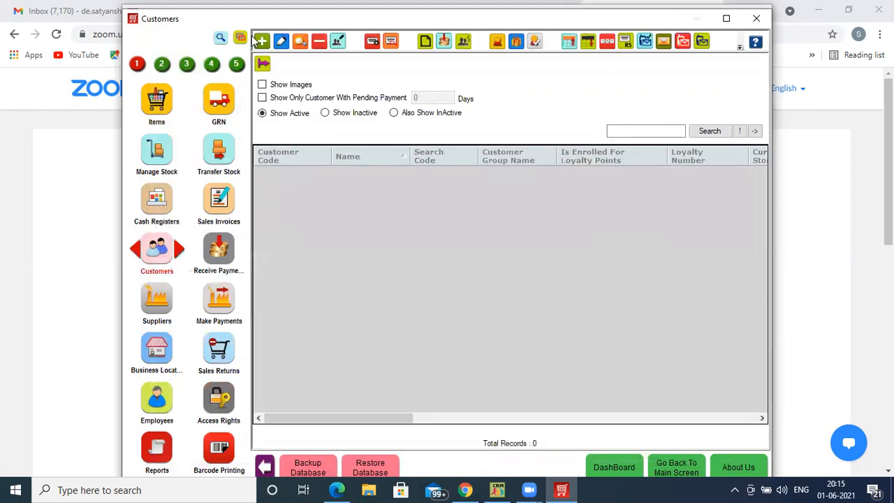
{"action": "left_click", "coordinate": [262, 40]}
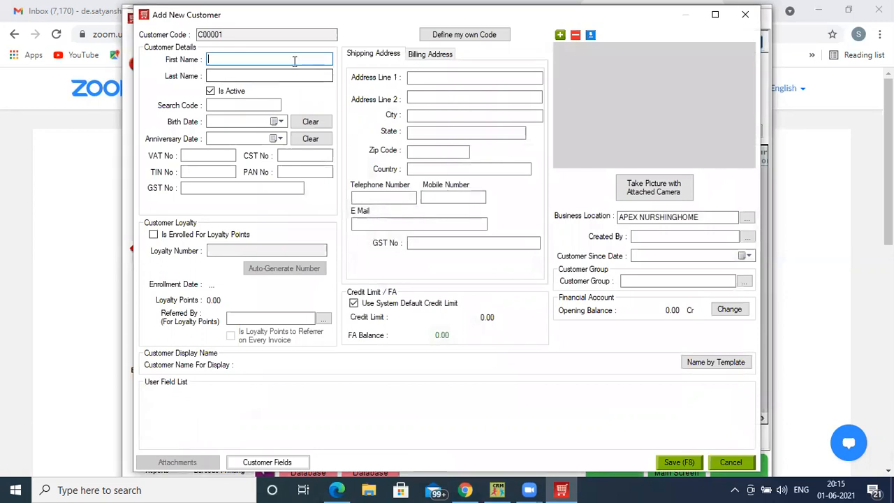
{"action": "left_click", "coordinate": [439, 78]}
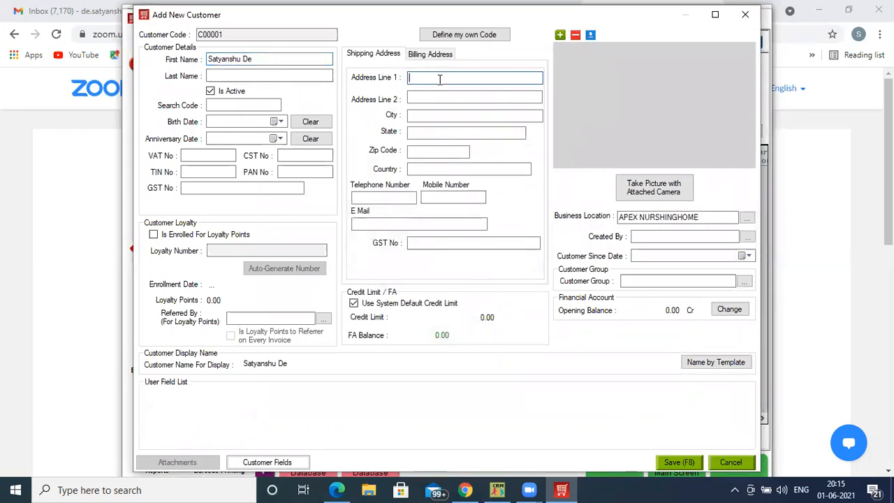
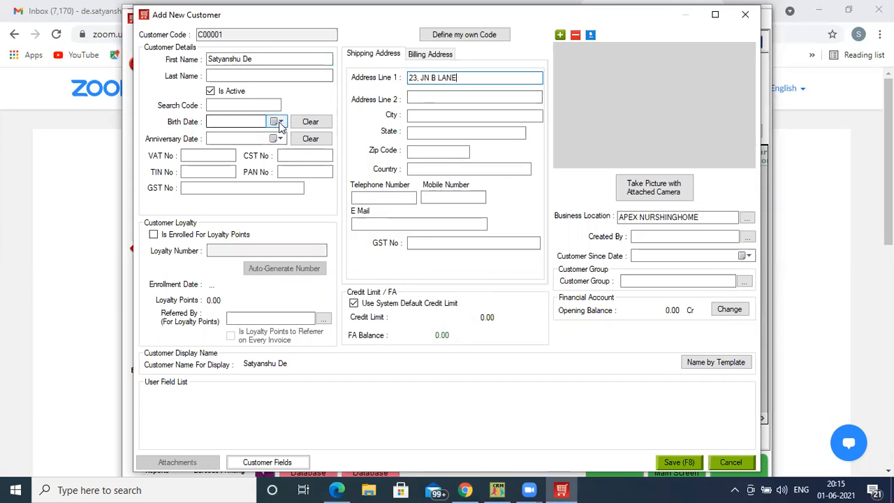
- Fill in the customer's birth date
{"action": "left_click", "coordinate": [273, 122]}
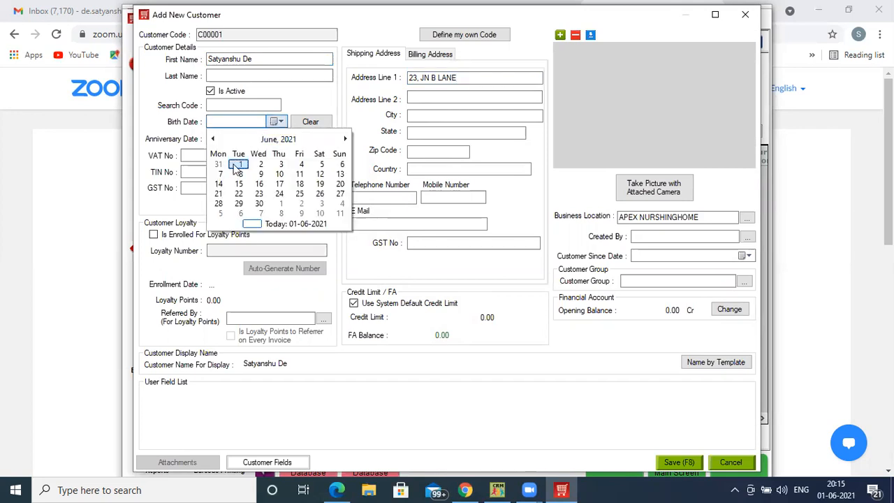
{"action": "left_click", "coordinate": [234, 170]}
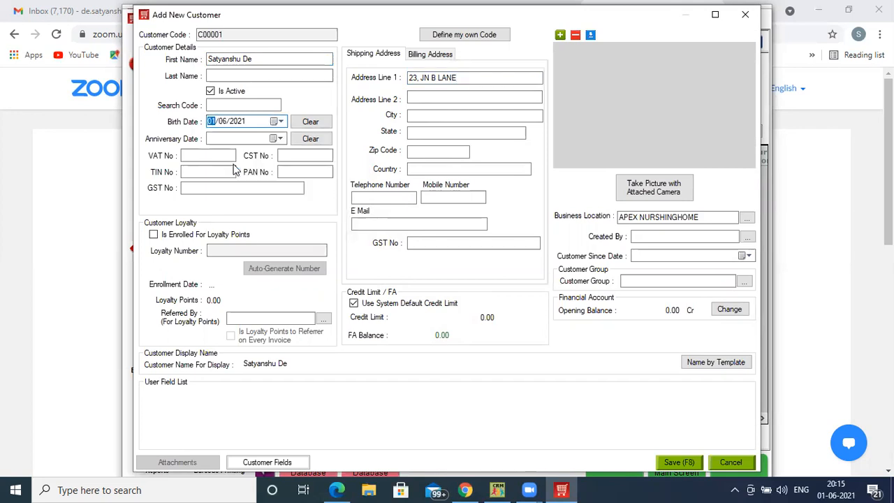
{"action": "key", "text": "Right"}
{"action": "key", "text": "Right"}
{"action": "type", "text": "1980"}
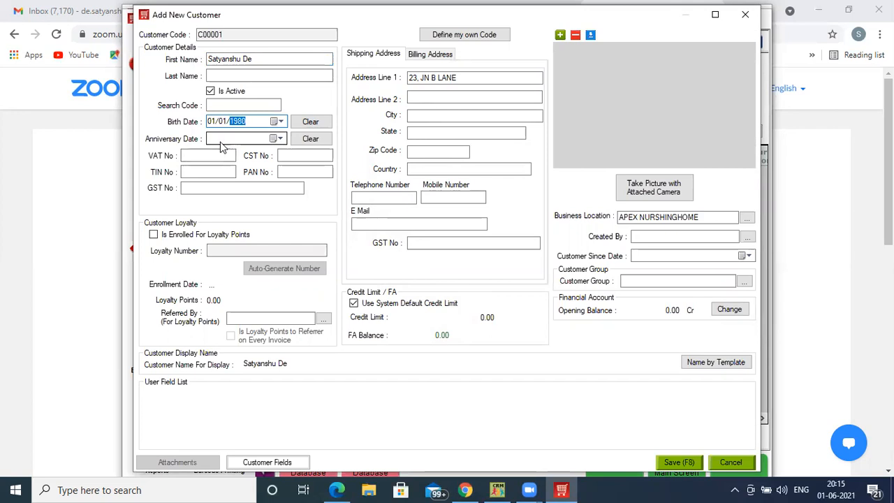
{"action": "left_click", "coordinate": [220, 138]}
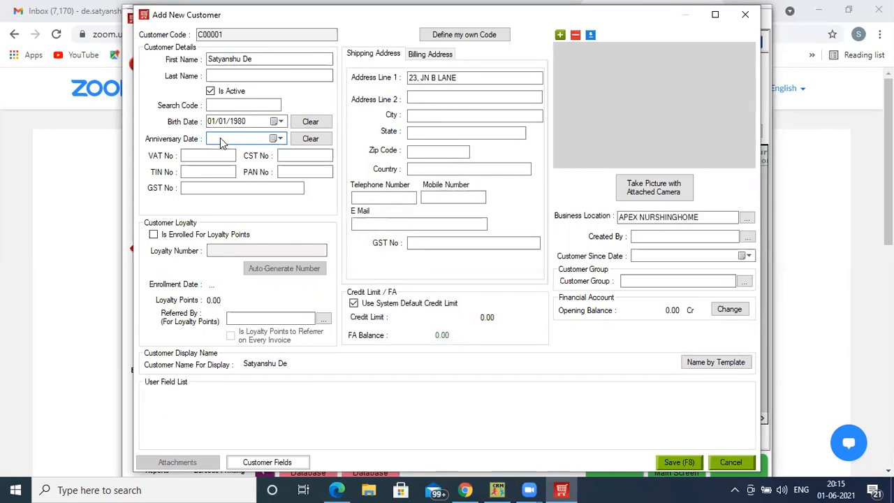
- Enter "AADHAR CARD No1" as the new customer's search code
{"action": "left_click", "coordinate": [225, 105]}
{"action": "type", "text": "AAD"}
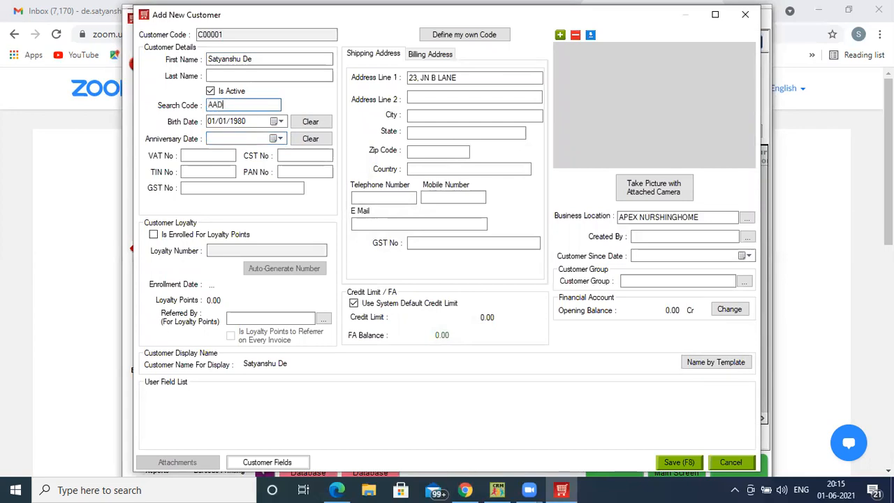
{"action": "type", "text": "HAR CARD No1"}
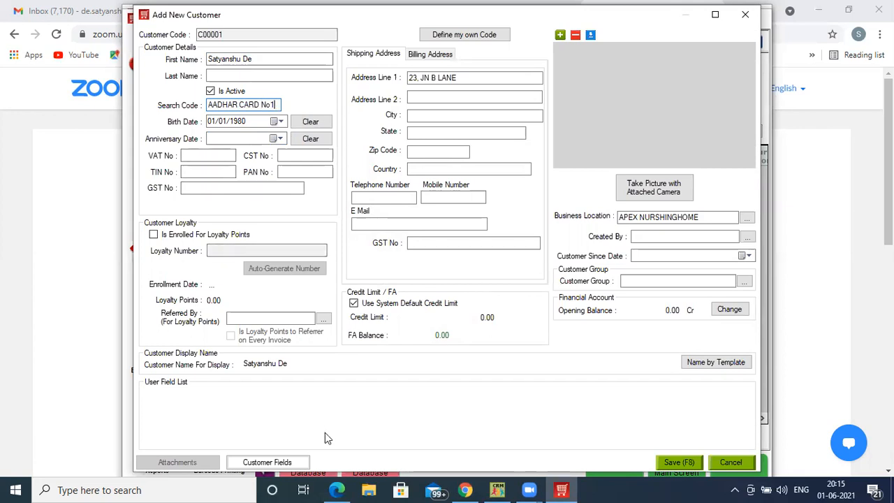
- Open the customer user field manager and create a field named AGE with the type Lookup Value
{"action": "left_click", "coordinate": [266, 462]}
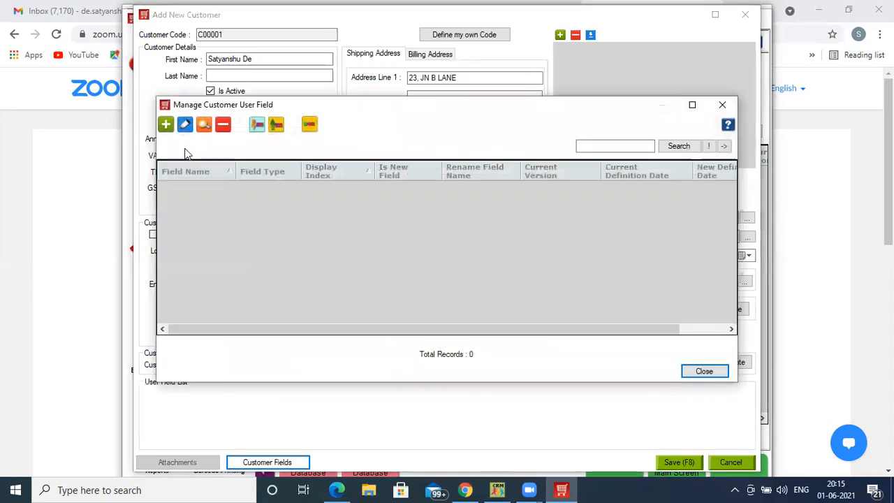
{"action": "left_click", "coordinate": [167, 125]}
{"action": "left_click", "coordinate": [440, 205]}
{"action": "type", "text": "AGE"}
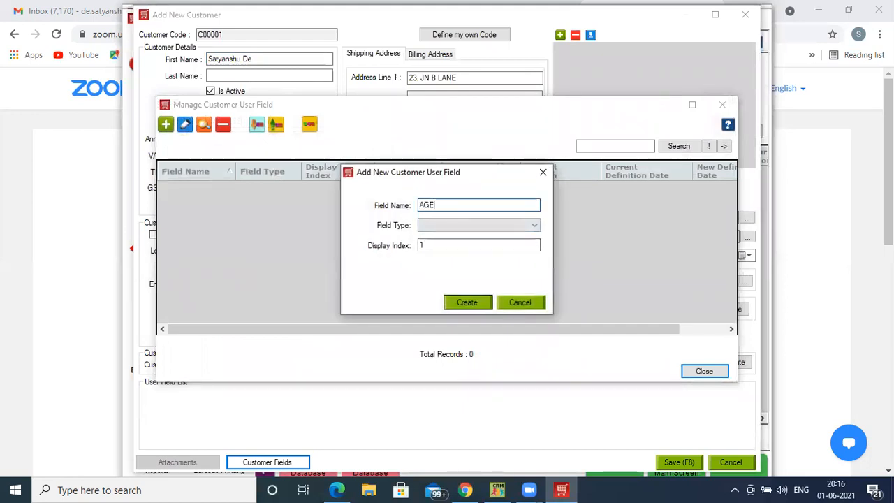
{"action": "left_click", "coordinate": [440, 223]}
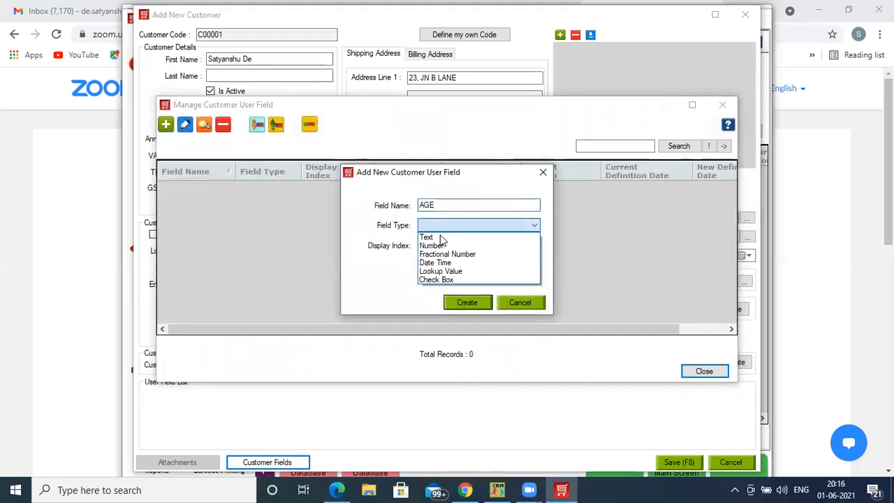
{"action": "left_click", "coordinate": [441, 271]}
{"action": "left_click", "coordinate": [455, 303]}
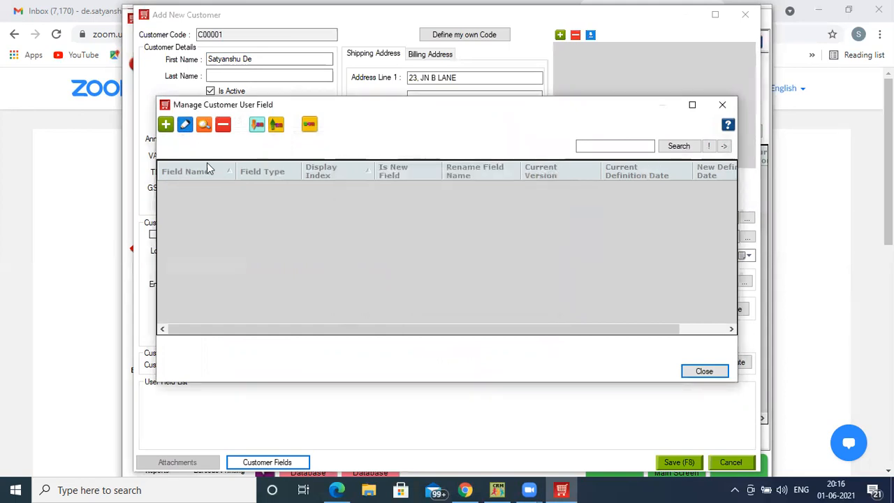
- Create a customer user field named "Dose 1" with the type Check Box
{"action": "left_click", "coordinate": [165, 125]}
{"action": "left_click", "coordinate": [433, 205]}
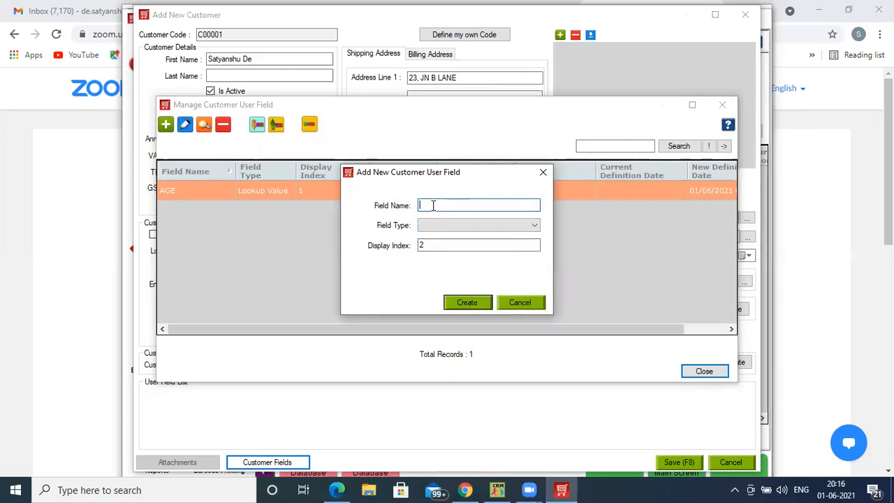
{"action": "type", "text": "Dose 1"}
{"action": "left_click", "coordinate": [443, 225]}
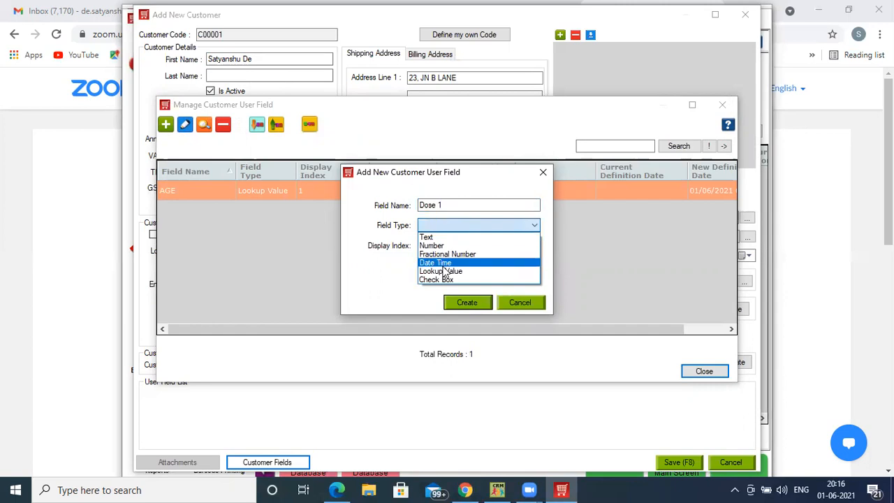
{"action": "left_click", "coordinate": [445, 280]}
{"action": "left_click", "coordinate": [461, 302]}
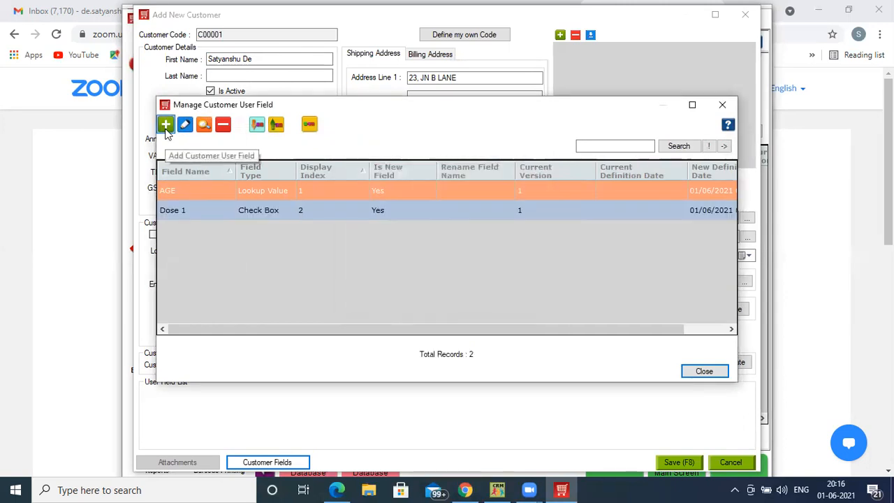
- Create a customer user field named "Does 2" with the type Check Box, dismissing the HDCRM login prompt
{"action": "left_click", "coordinate": [166, 124]}
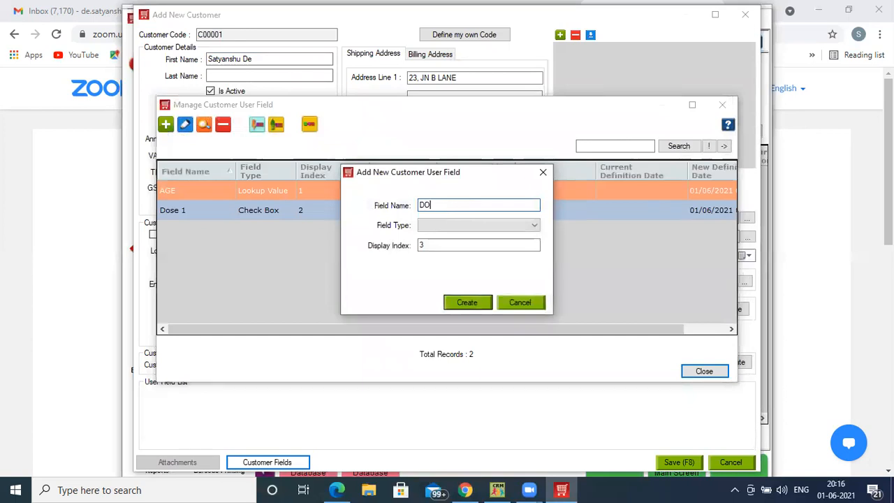
{"action": "key", "text": "BackSpace"}
{"action": "type", "text": "oes "}
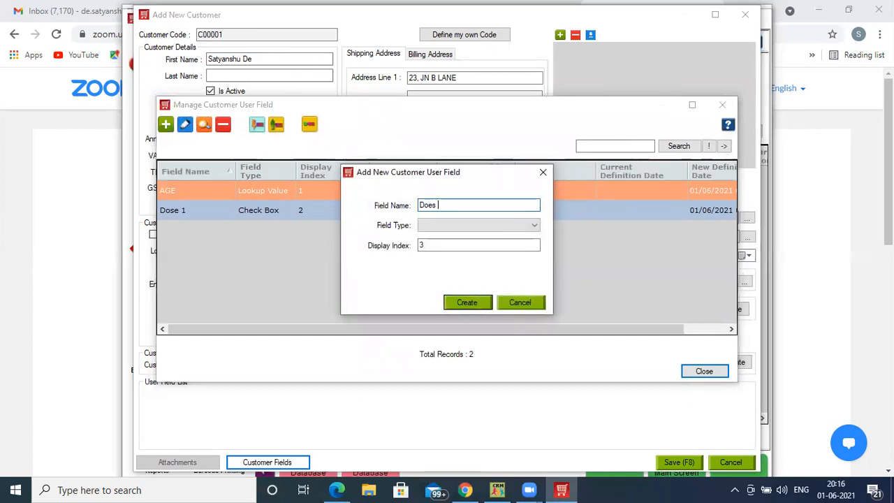
{"action": "type", "text": "2"}
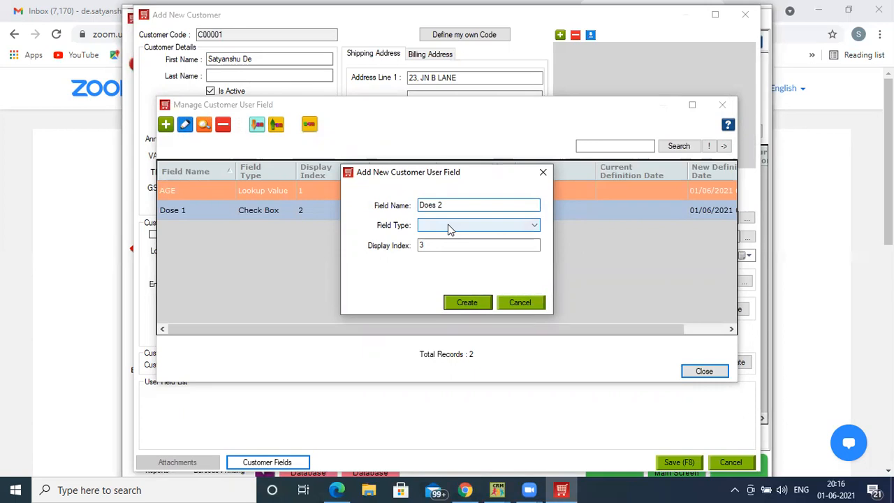
{"action": "left_click", "coordinate": [447, 225]}
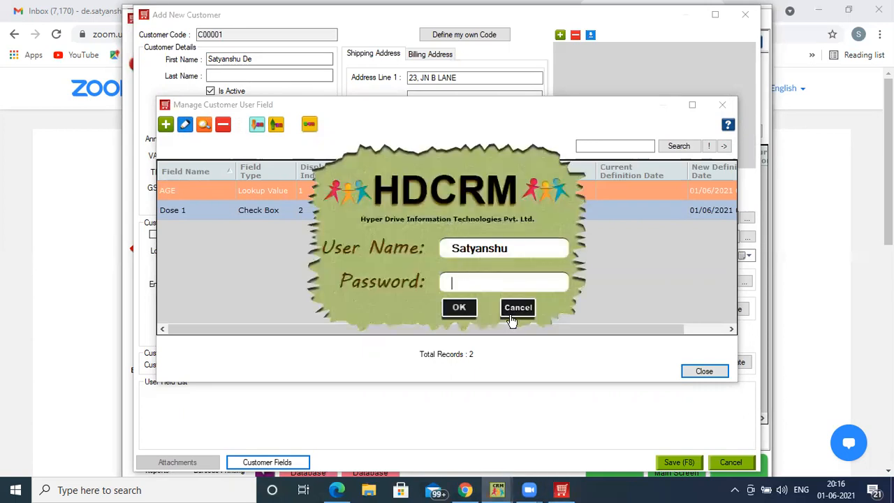
{"action": "left_click", "coordinate": [512, 313]}
{"action": "left_click", "coordinate": [450, 224]}
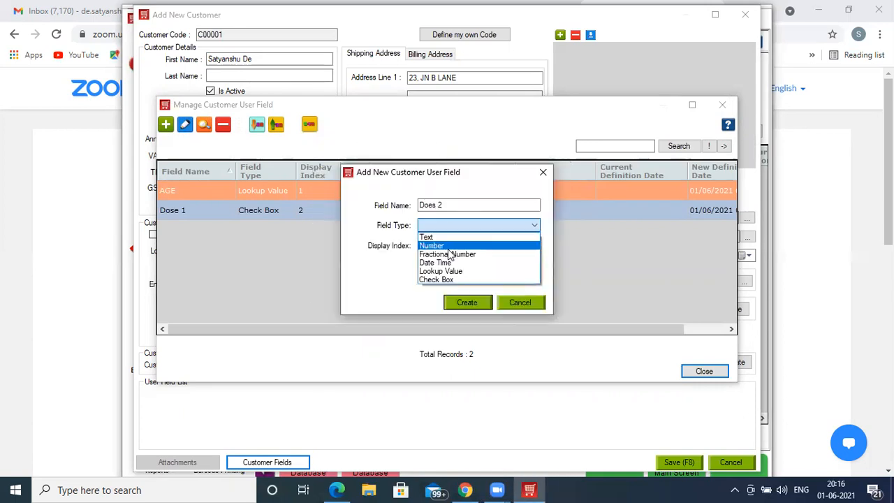
{"action": "left_click", "coordinate": [447, 279]}
{"action": "left_click", "coordinate": [461, 304]}
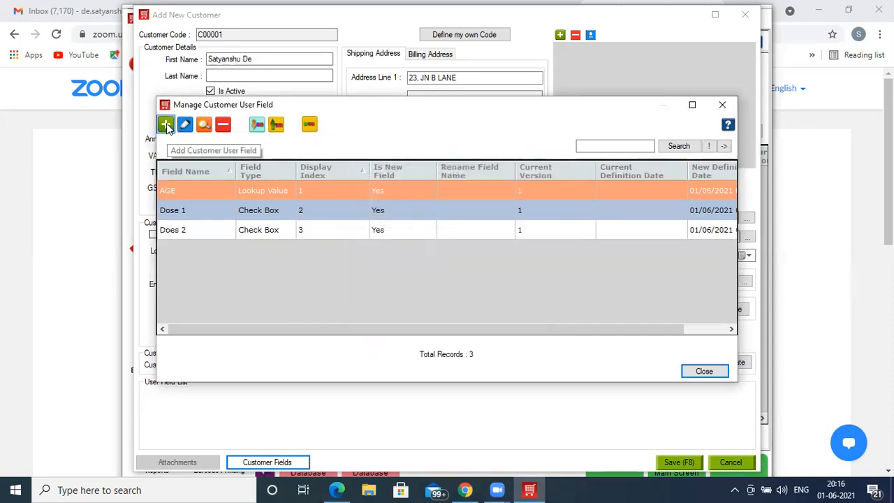
- Create a customer user field named "1st Does Date" with the type Date Time
{"action": "left_click", "coordinate": [166, 126]}
{"action": "left_click", "coordinate": [431, 204]}
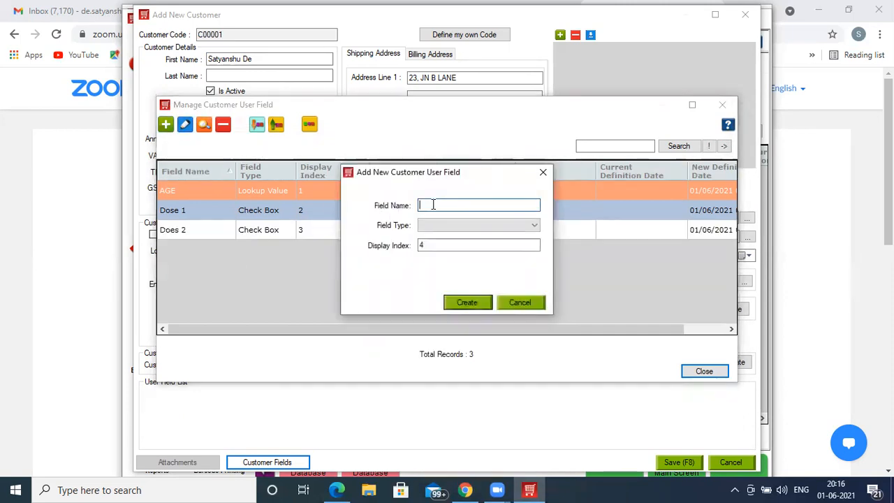
{"action": "type", "text": "1st Does Date"}
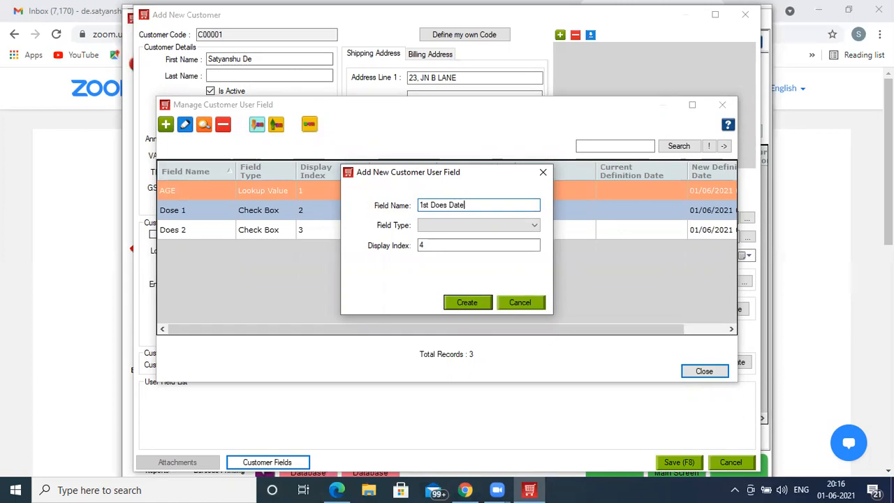
{"action": "left_click", "coordinate": [439, 225]}
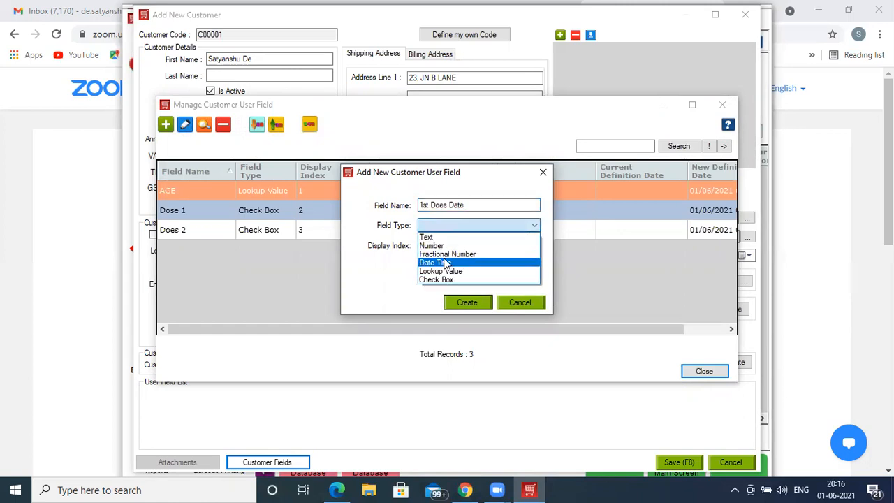
{"action": "left_click", "coordinate": [446, 262]}
{"action": "left_click", "coordinate": [466, 302]}
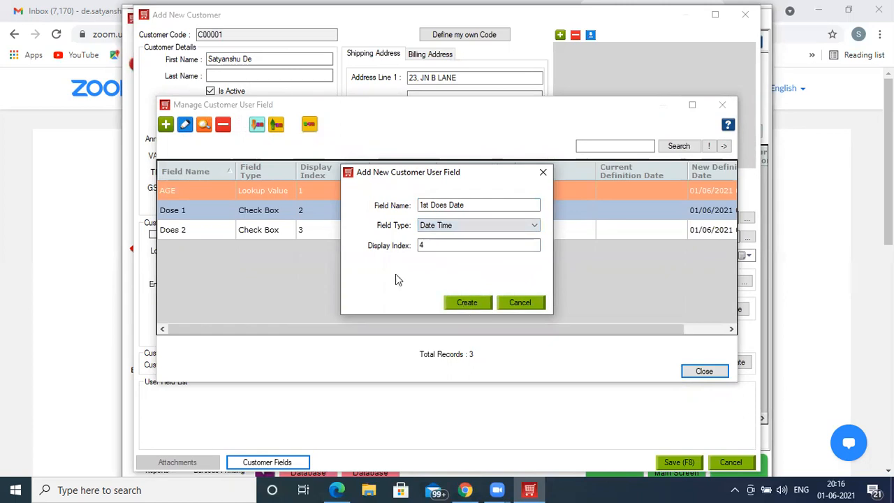
- Create a customer user field named "2nd Does Date" with the type Date Time
{"action": "left_click", "coordinate": [166, 124]}
{"action": "left_click", "coordinate": [463, 205]}
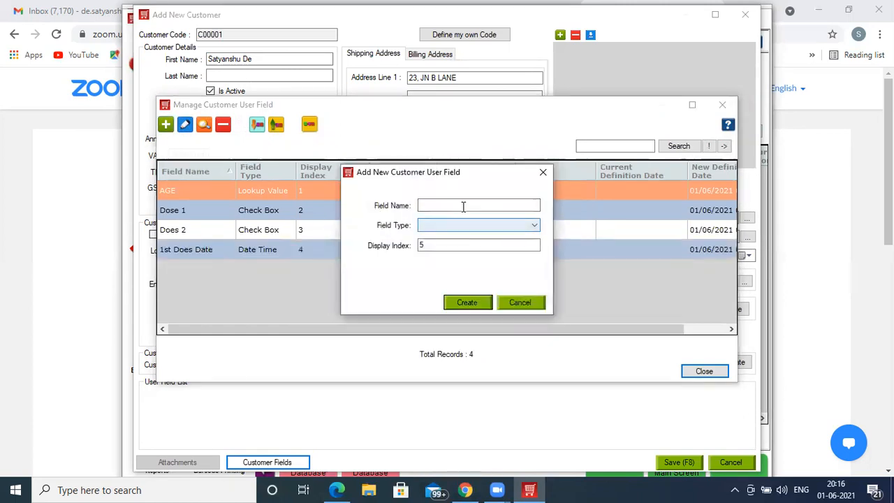
{"action": "type", "text": "2nd Does"}
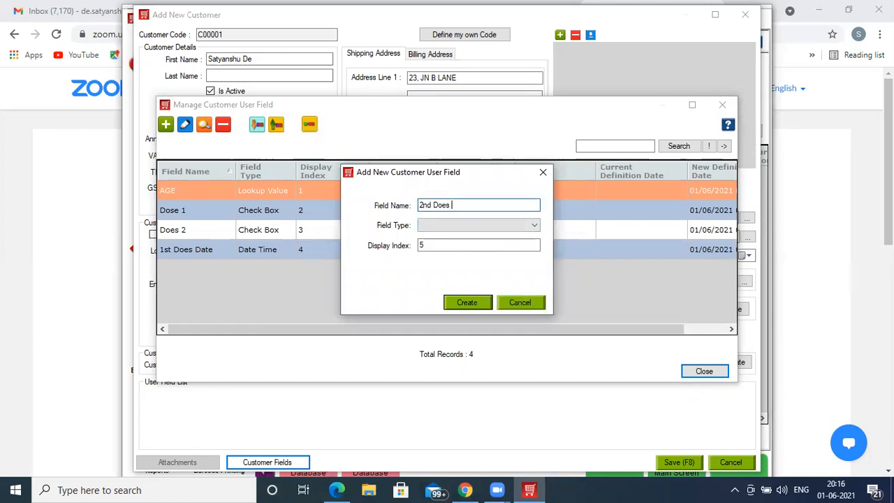
{"action": "type", "text": " Date"}
{"action": "left_click", "coordinate": [463, 227]}
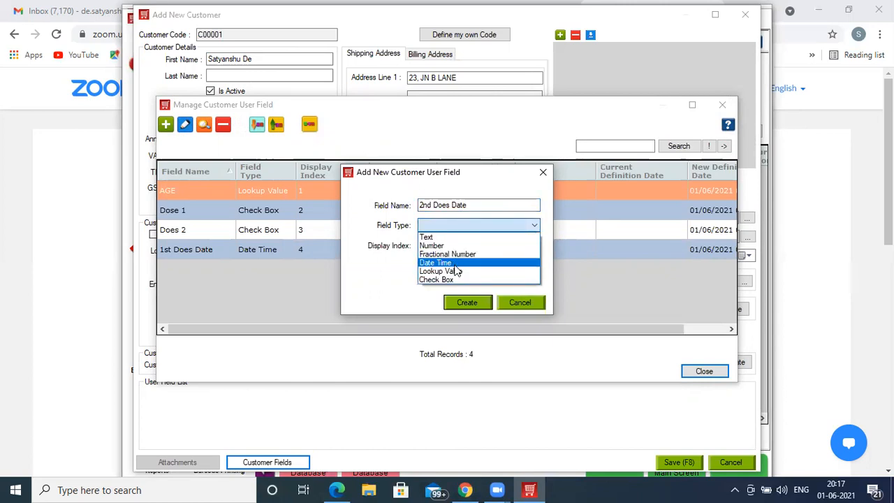
{"action": "left_click", "coordinate": [455, 264]}
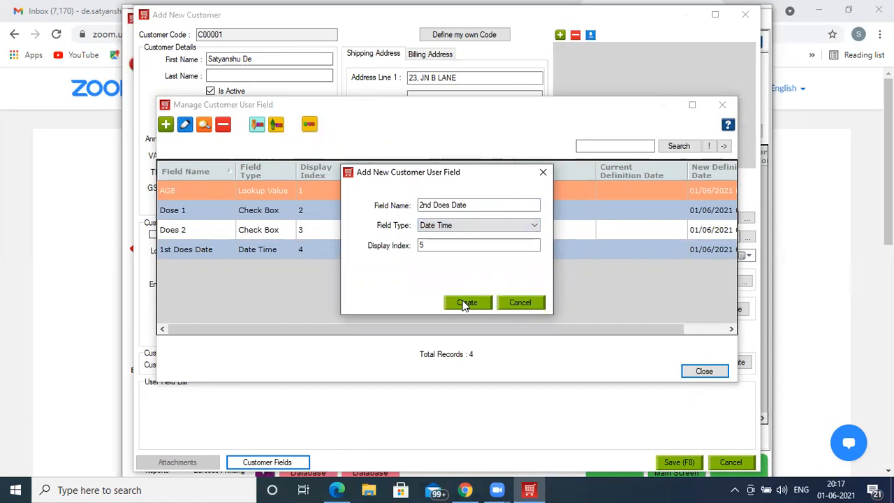
{"action": "left_click", "coordinate": [465, 302]}
- Restart the application to apply the new customer fields and log back in with the prefilled HDAdmin account
{"action": "left_click", "coordinate": [690, 372]}
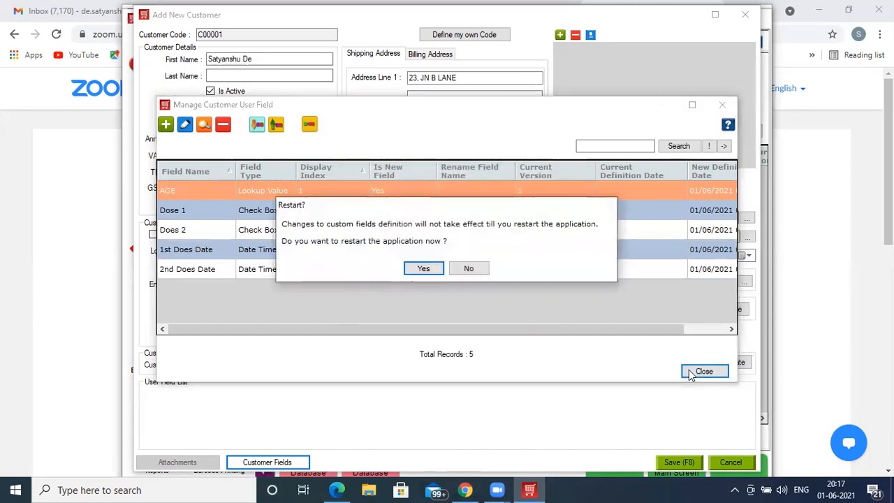
{"action": "left_click", "coordinate": [415, 270]}
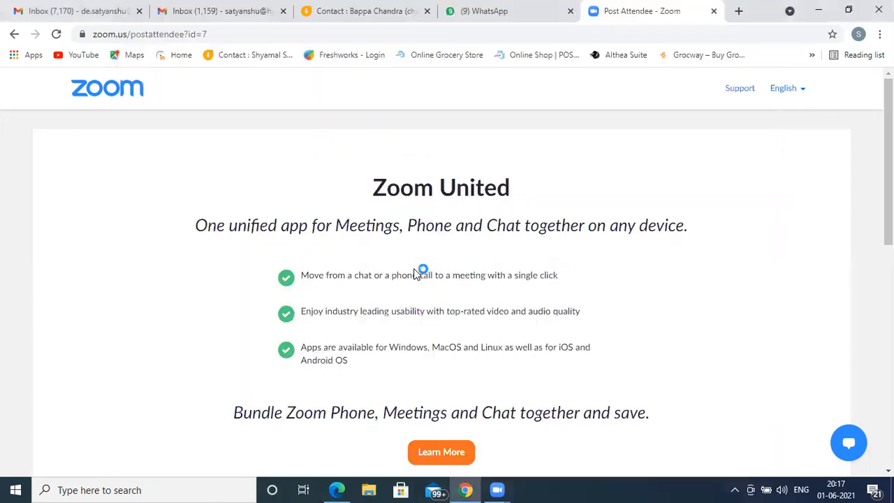
{"action": "left_click", "coordinate": [822, 17]}
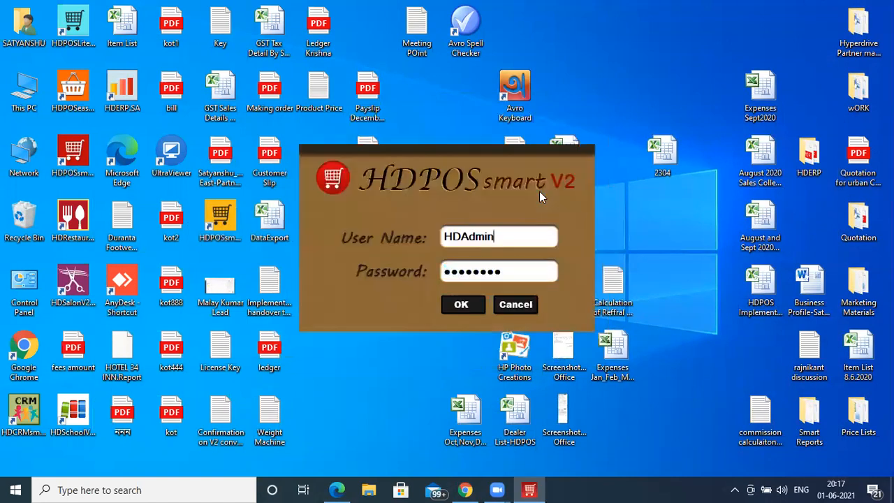
{"action": "key", "text": "Return"}
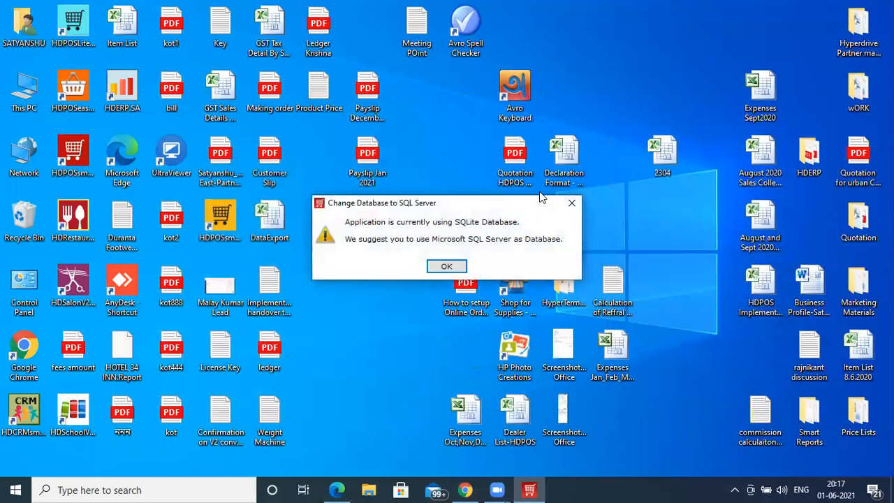
{"action": "key", "text": "Return"}
{"action": "key", "text": "Return"}
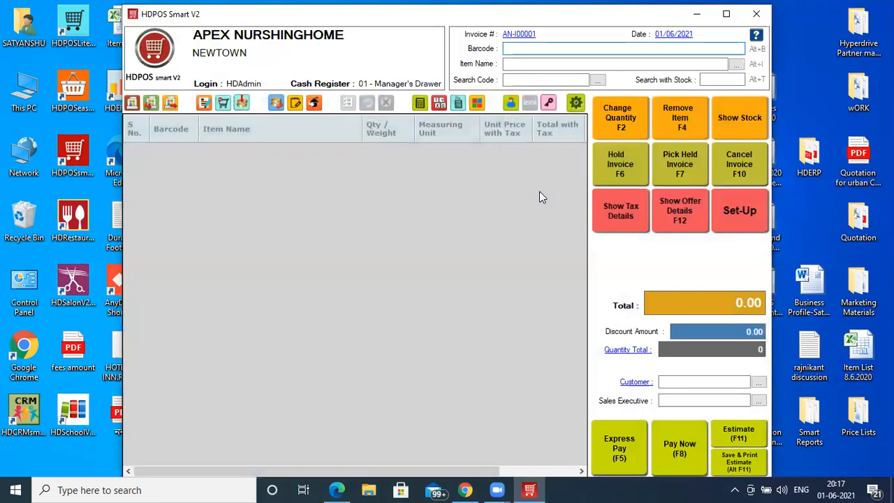
- Start a new item from the set-up screen and name it "Covishield does 1"
{"action": "left_click", "coordinate": [753, 217]}
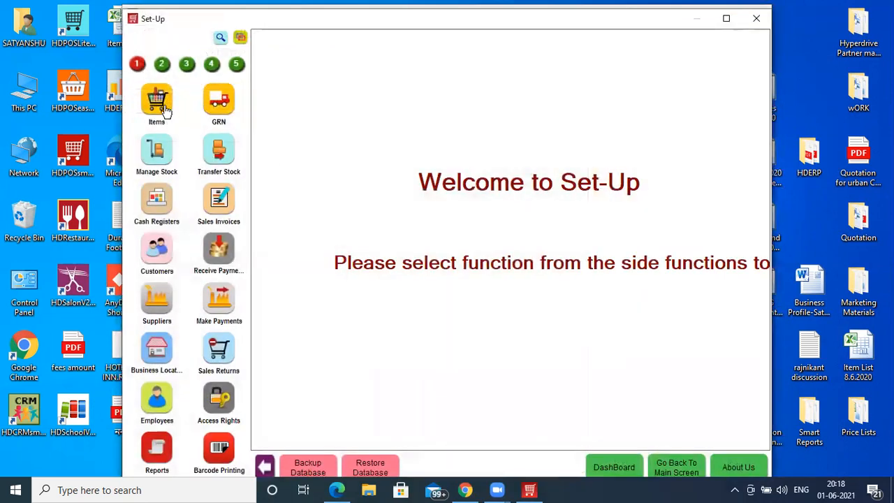
{"action": "left_click", "coordinate": [166, 111]}
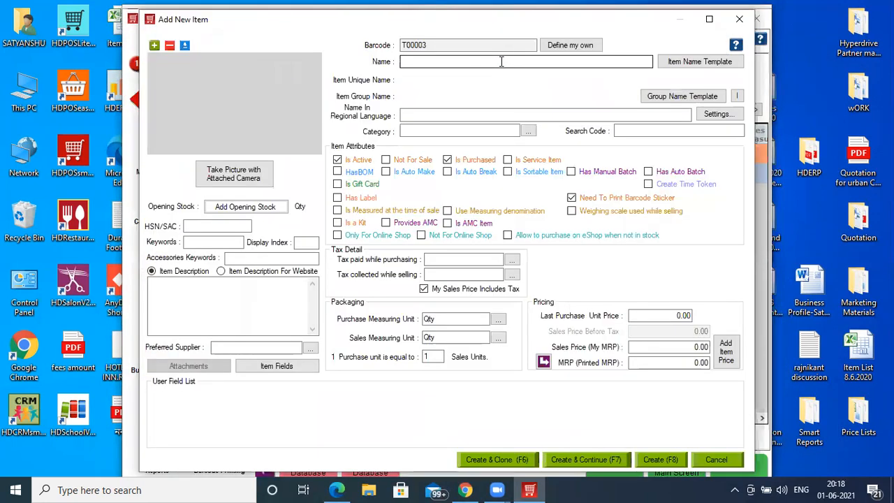
{"action": "type", "text": "Covi"}
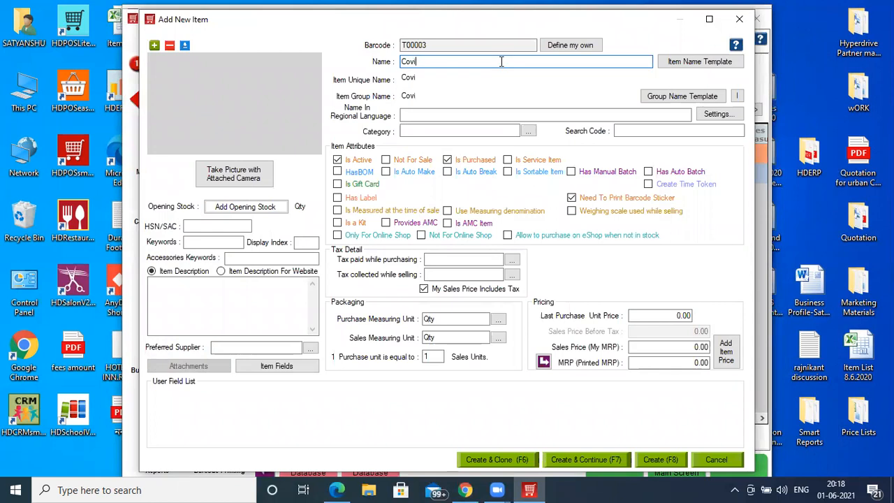
{"action": "type", "text": "shield"}
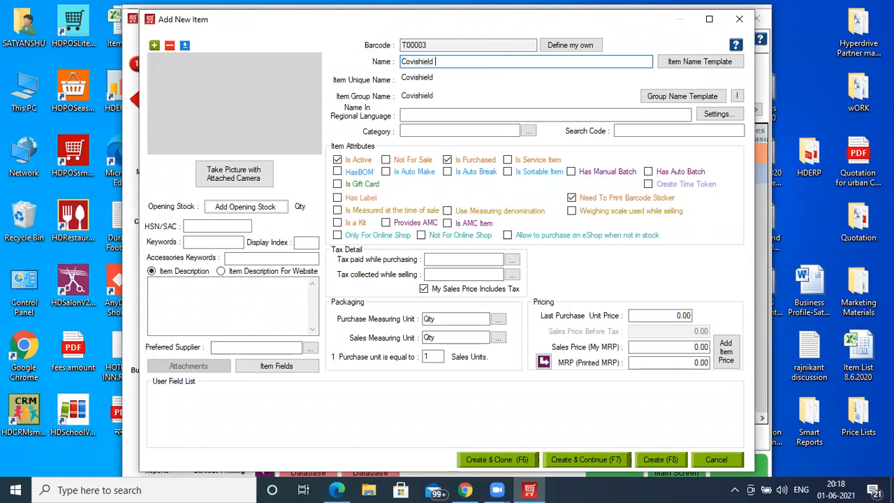
{"action": "type", "text": " does 1"}
- Create a new category named "Covishield 20 Vaccine" and assign it to the Covishield does 1 item
{"action": "left_click", "coordinate": [482, 130]}
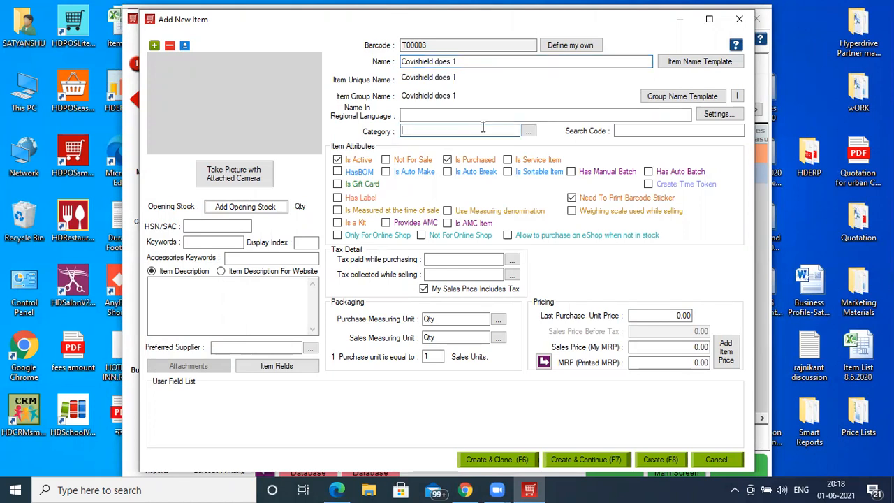
{"action": "type", "text": "+"}
{"action": "type", "text": "Covis"}
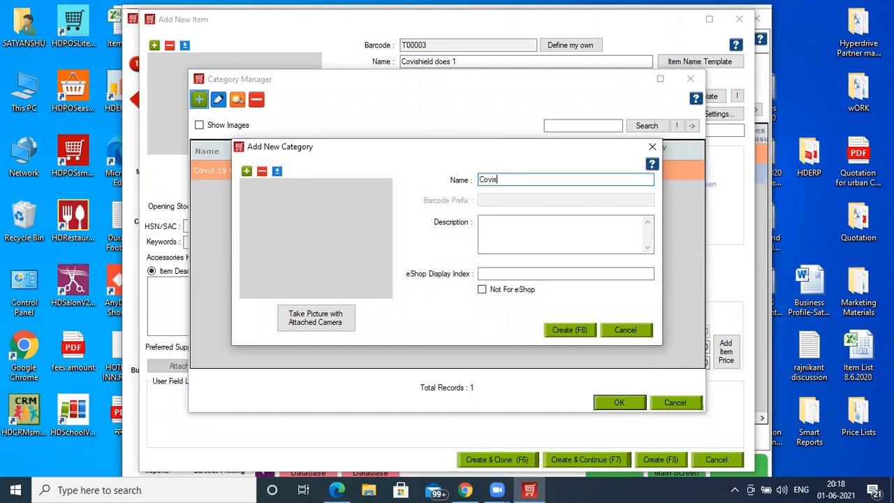
{"action": "type", "text": "hield 20Vaccine"}
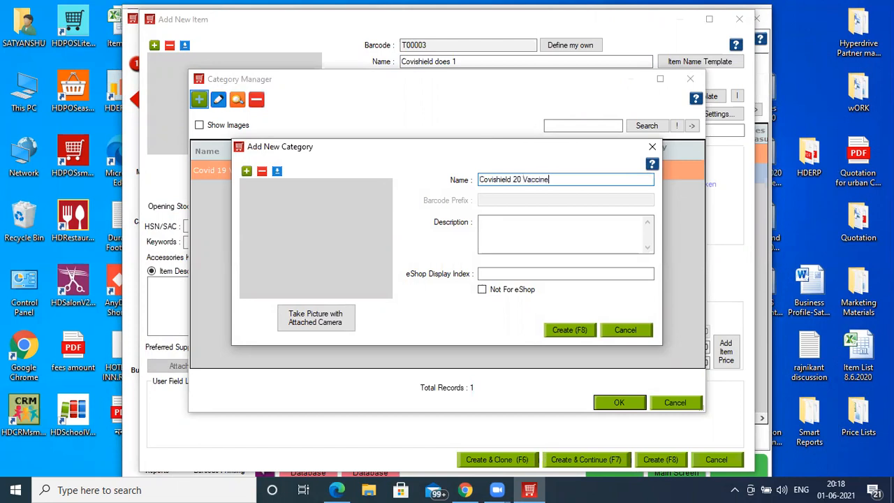
{"action": "key", "text": "F8"}
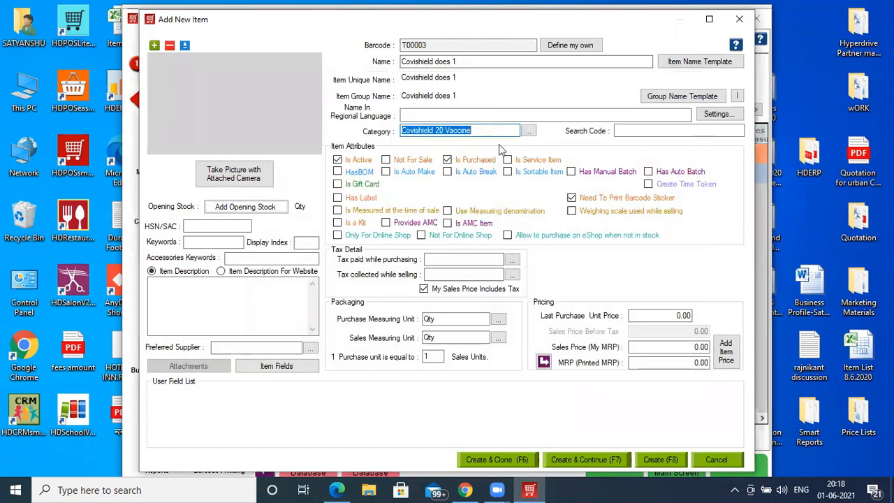
- Enable manual batches for the item and set both its purchase tax and sales tax to GST 18
{"action": "left_click", "coordinate": [617, 178]}
{"action": "left_click", "coordinate": [436, 261]}
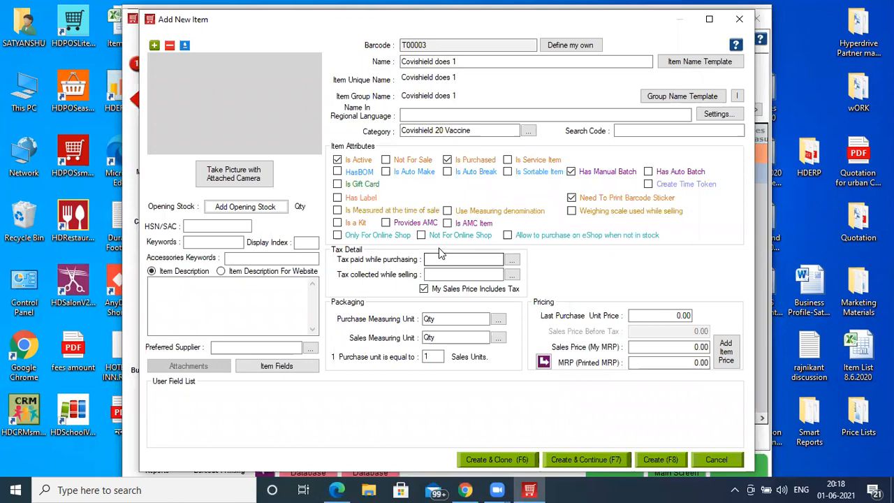
{"action": "type", "text": "GST 18"}
{"action": "key", "text": "Tab"}
{"action": "type", "text": "G"}
{"action": "key", "text": "Tab"}
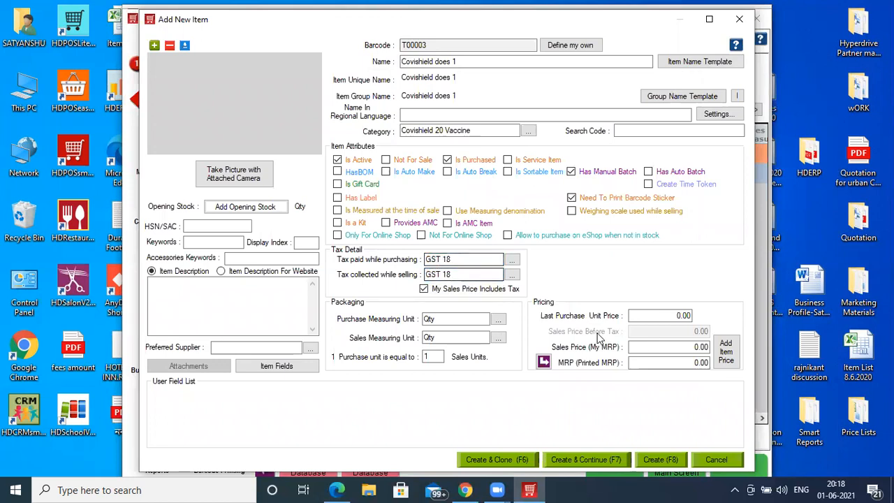
- Set the item's sales price and MRP to 1000, the last purchase unit price to 400 and the HSN/SAC to 3445
{"action": "left_click", "coordinate": [652, 343]}
{"action": "type", "text": "1000"}
{"action": "left_click", "coordinate": [543, 362]}
{"action": "left_click", "coordinate": [665, 316]}
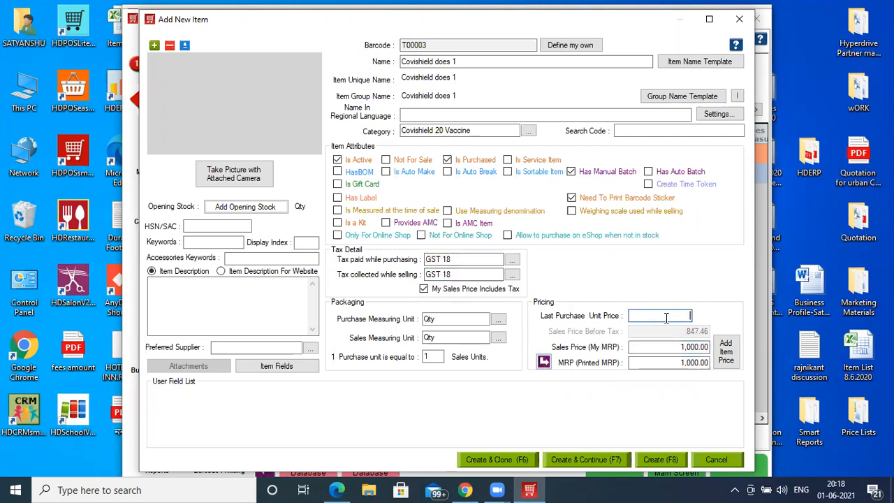
{"action": "type", "text": "400"}
{"action": "left_click", "coordinate": [216, 225]}
{"action": "type", "text": "3445"}
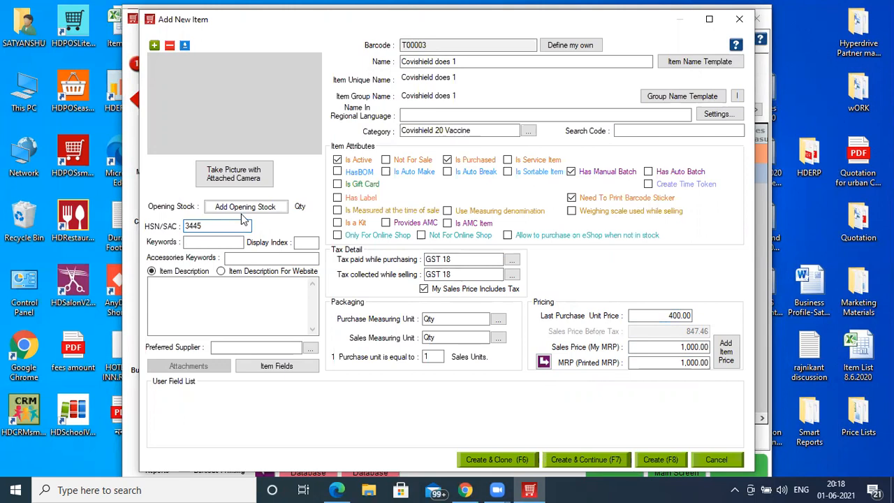
- Start a batch-wise opening stock entry with APEX NURSHINGHOME as company, business location and warehouse, and batch number b4
{"action": "left_click", "coordinate": [245, 212]}
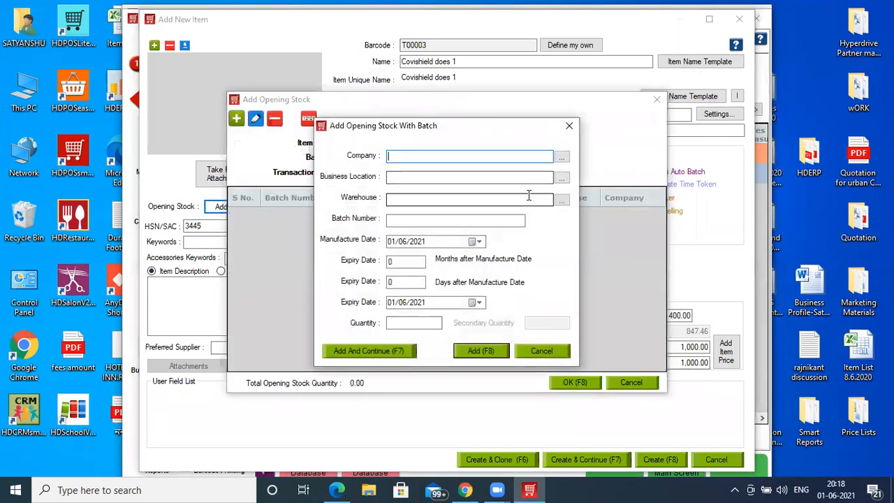
{"action": "key", "text": "Down"}
{"action": "key", "text": "Tab"}
{"action": "key", "text": "Down"}
{"action": "key", "text": "Tab"}
{"action": "key", "text": "Down"}
{"action": "key", "text": "Tab"}
{"action": "type", "text": "b4"}
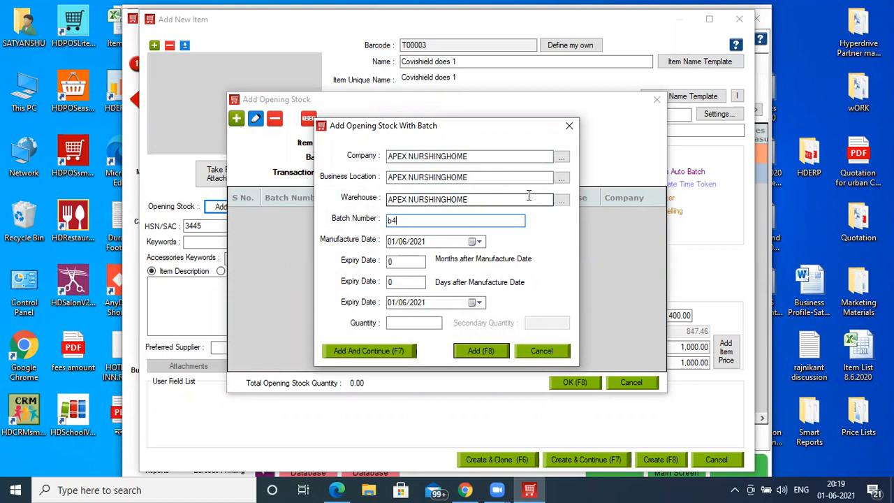
- Give batch b4 a manufacture date of 01/01/2021, a 24-month expiry and a quantity of 30, and save the opening stock
{"action": "left_click", "coordinate": [403, 242]}
{"action": "type", "text": "0"}
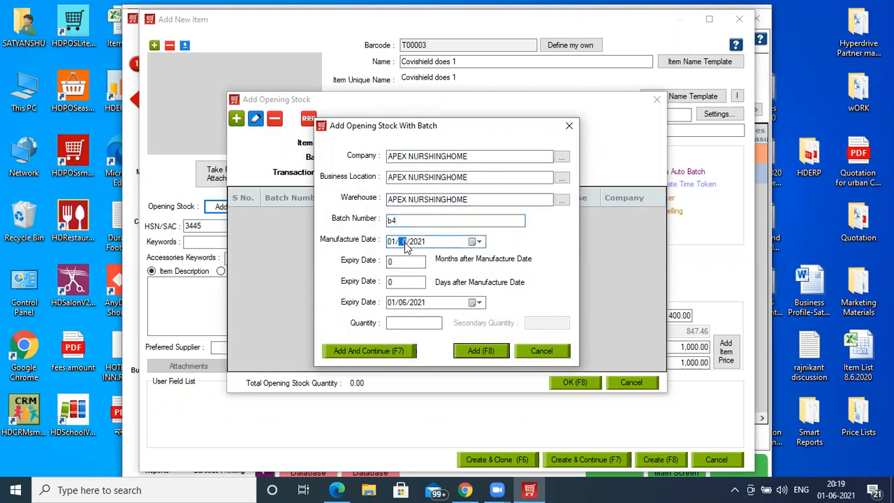
{"action": "type", "text": "1/"}
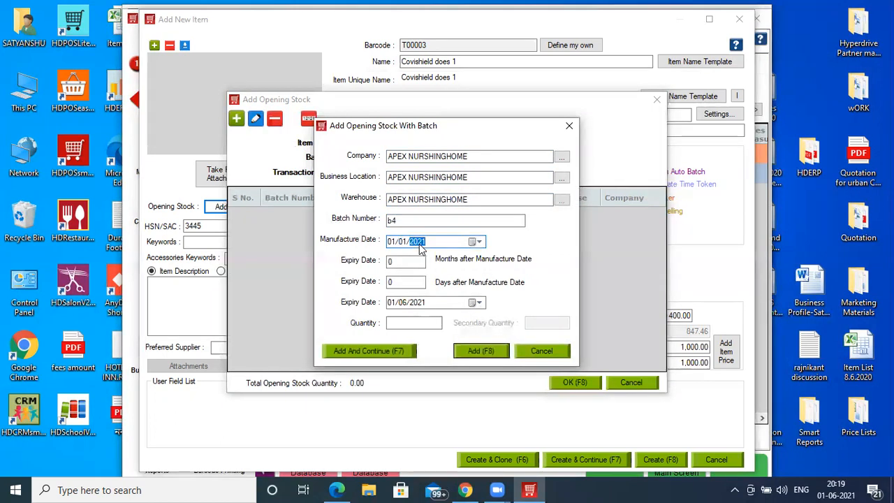
{"action": "type", "text": "2021"}
{"action": "left_click", "coordinate": [405, 263]}
{"action": "type", "text": "24"}
{"action": "key", "text": "Tab"}
{"action": "left_click", "coordinate": [405, 322]}
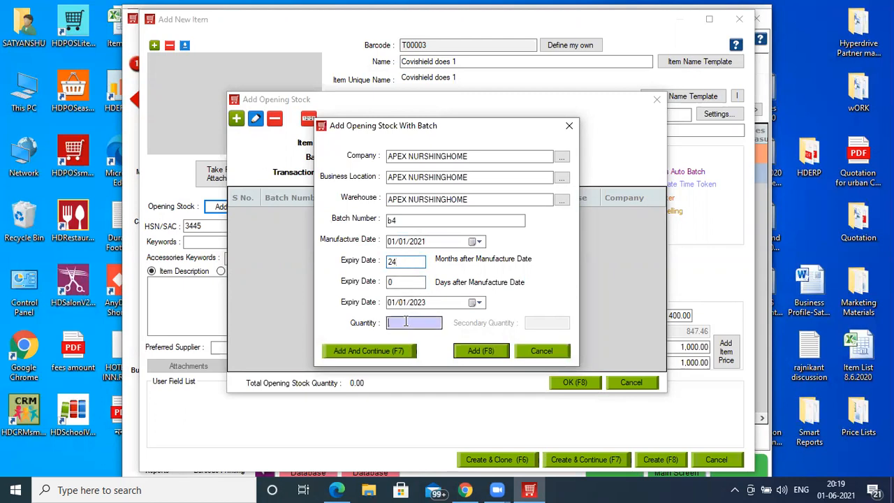
{"action": "type", "text": "30"}
{"action": "left_click", "coordinate": [478, 354]}
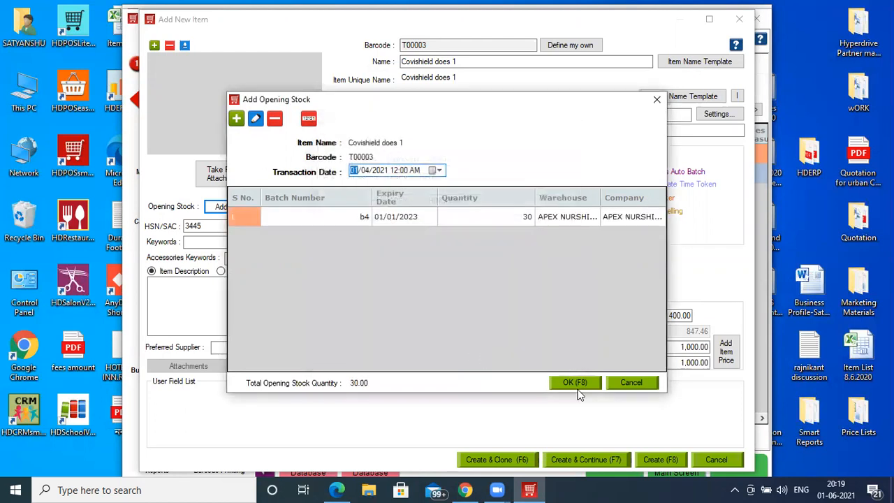
{"action": "left_click", "coordinate": [577, 387]}
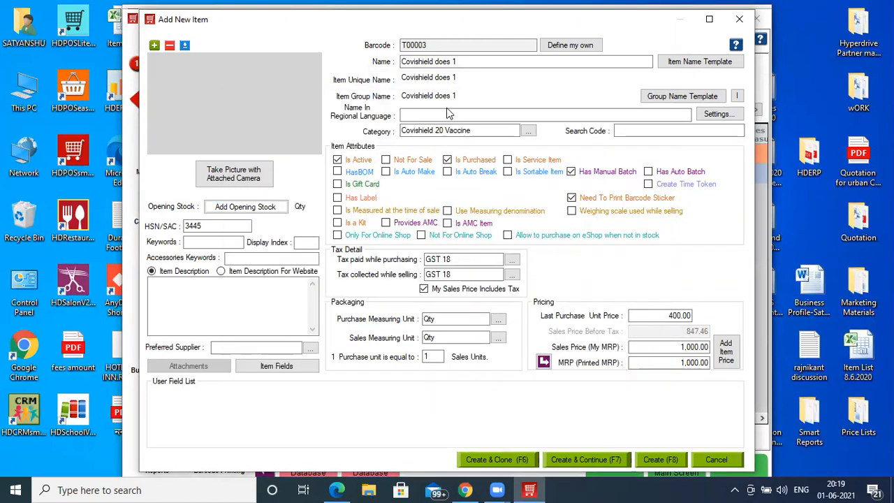
- Create the Covishield does 1 item as a clone source and name the cloned item "Covishield does 2"
{"action": "key", "text": "F6"}
{"action": "left_click", "coordinate": [453, 264]}
{"action": "left_click", "coordinate": [458, 61]}
{"action": "key", "text": "BackSpace"}
{"action": "type", "text": "2"}
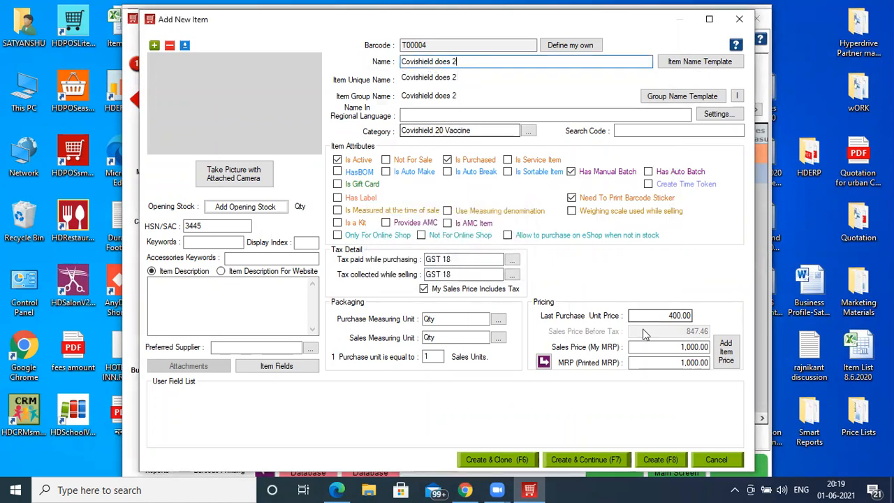
- Start an opening stock entry for Covishield does 2 with APEX NURSHINGHOME as company, location and warehouse, and batch number b5
{"action": "left_click", "coordinate": [272, 209]}
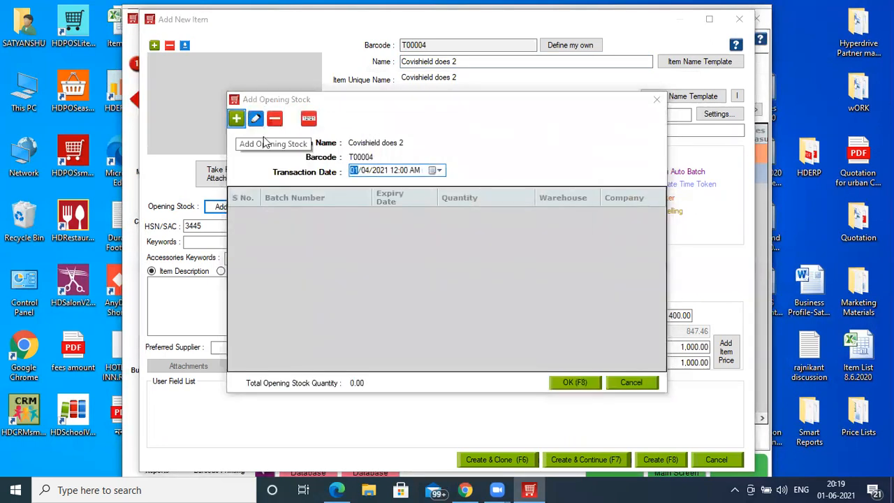
{"action": "left_click", "coordinate": [237, 120]}
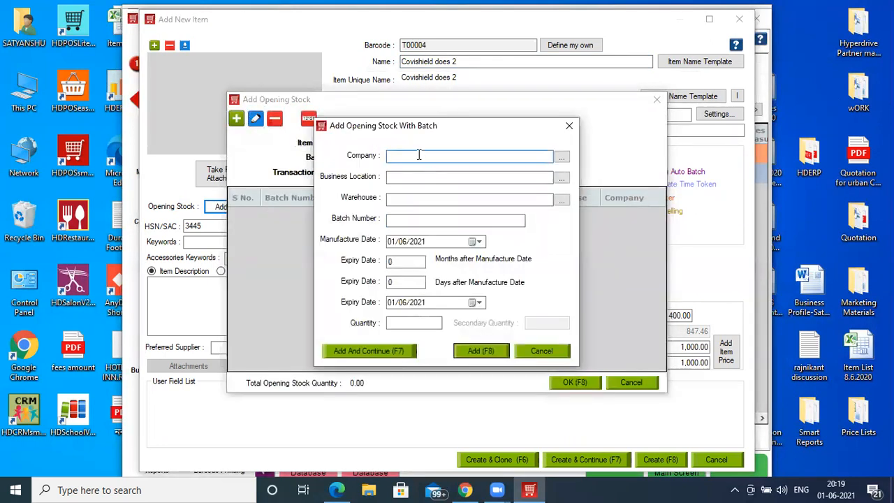
{"action": "key", "text": "Down"}
{"action": "key", "text": "Tab"}
{"action": "key", "text": "Down"}
{"action": "key", "text": "Tab"}
{"action": "key", "text": "Down"}
{"action": "key", "text": "Tab"}
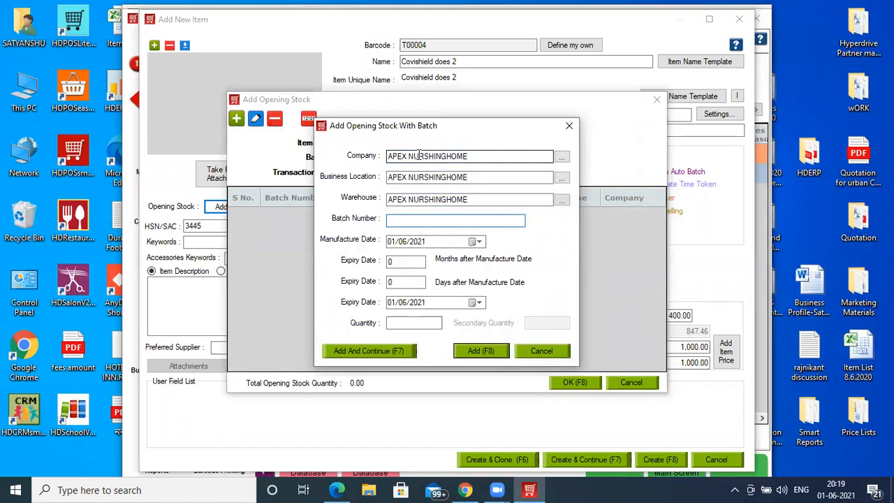
{"action": "type", "text": "b5"}
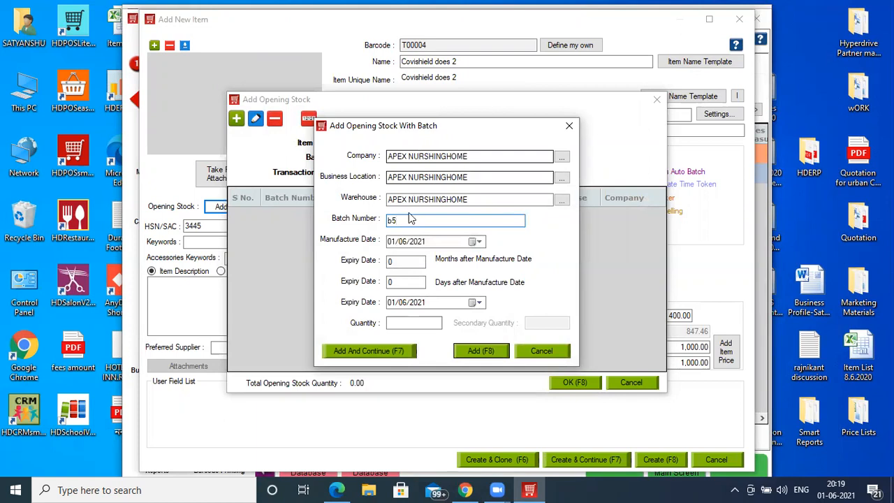
- Give batch b5 manufacture date 01/05/2021, a 24-month expiry and quantity 30, save the stock and create the item
{"action": "left_click", "coordinate": [401, 245]}
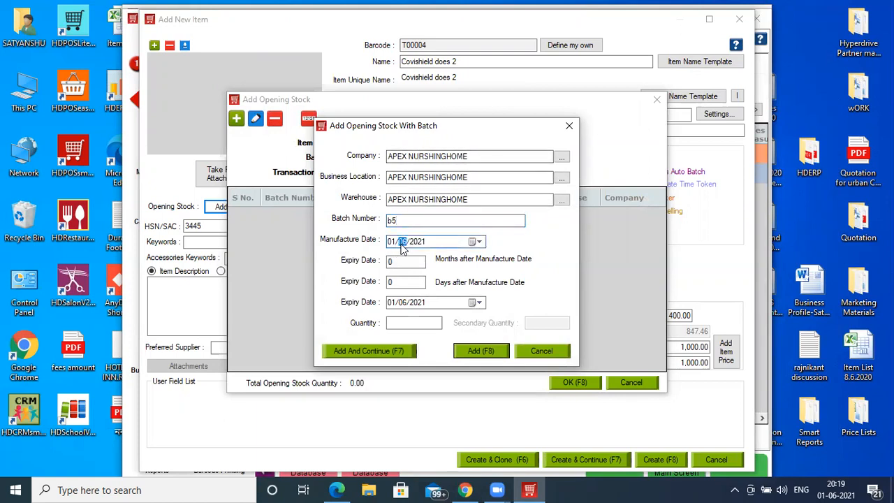
{"action": "left_click", "coordinate": [400, 260]}
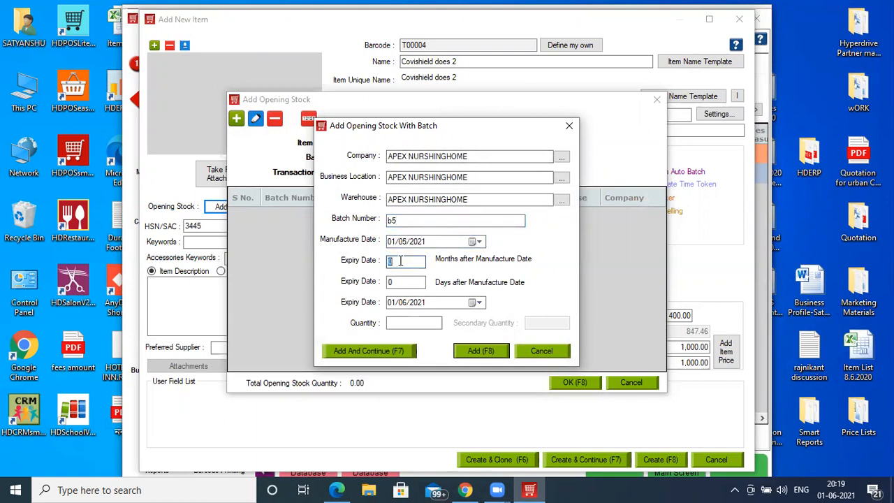
{"action": "type", "text": "24"}
{"action": "left_click", "coordinate": [402, 324]}
{"action": "type", "text": "30"}
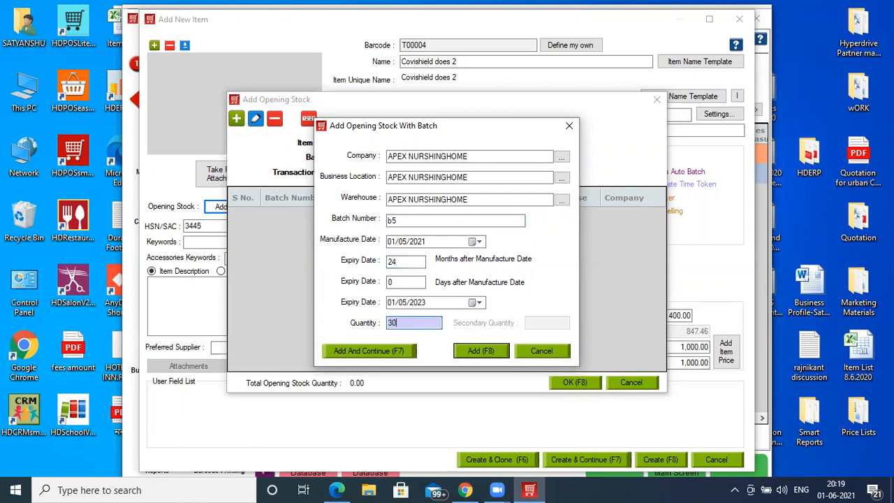
{"action": "left_click", "coordinate": [469, 351]}
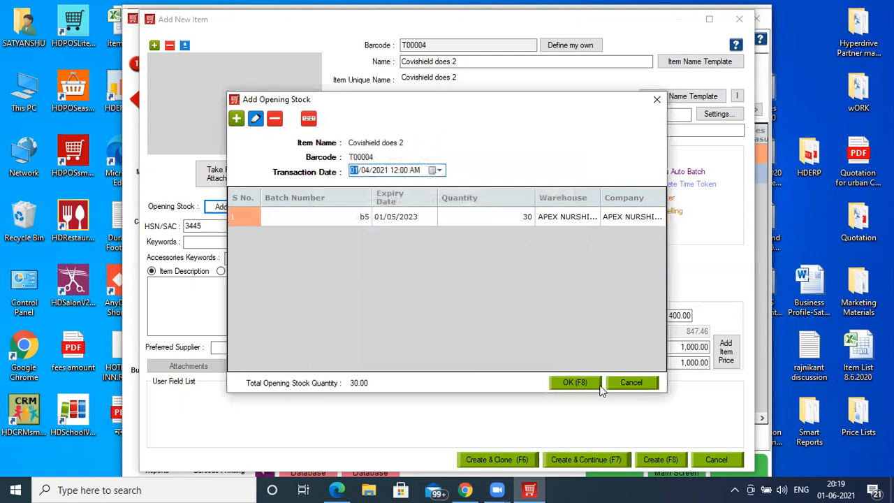
{"action": "left_click", "coordinate": [572, 382]}
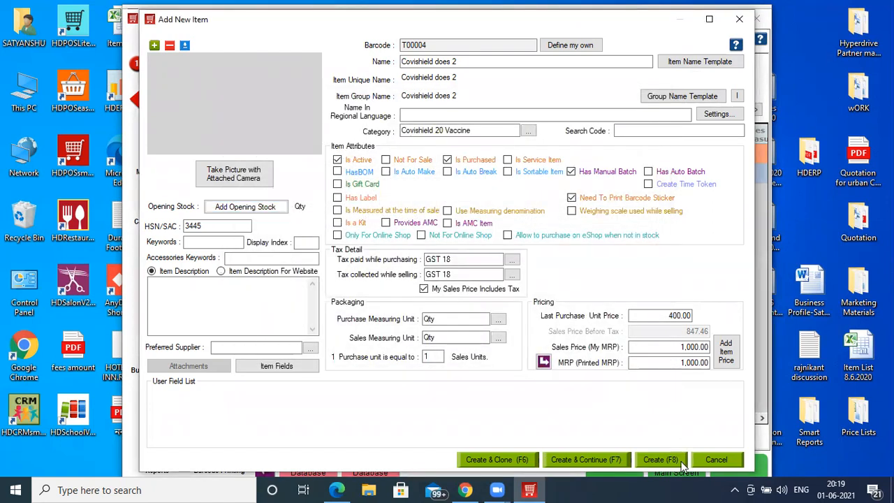
{"action": "left_click", "coordinate": [660, 460]}
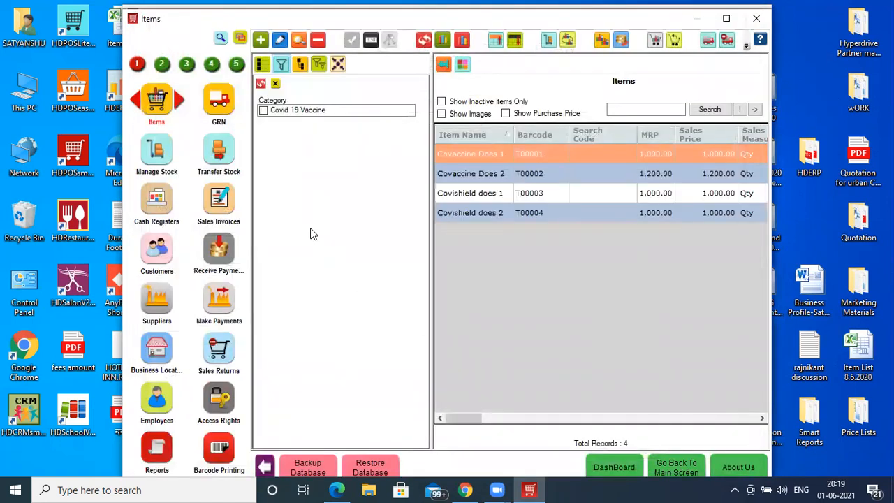
- Refresh the category filter and view the items of Covishield 20 Vaccine and of Covid 19 Vaccine separately
{"action": "left_click", "coordinate": [260, 84]}
{"action": "left_click", "coordinate": [262, 120]}
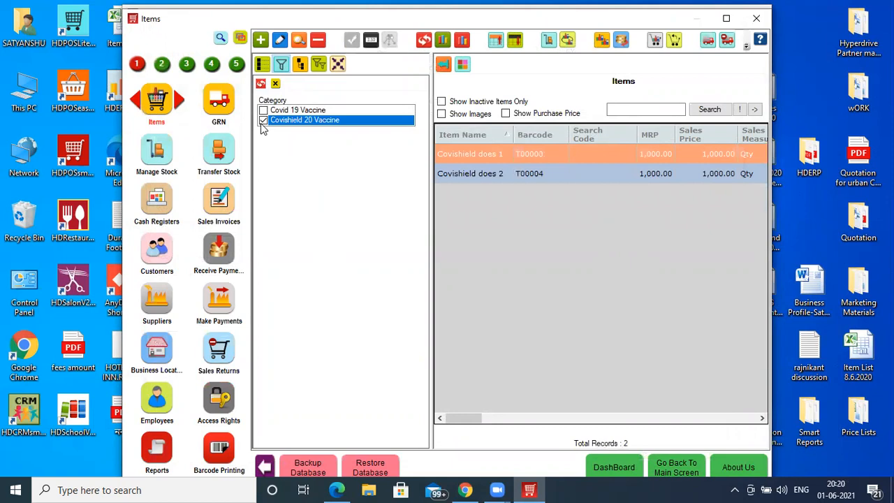
{"action": "left_click", "coordinate": [262, 110]}
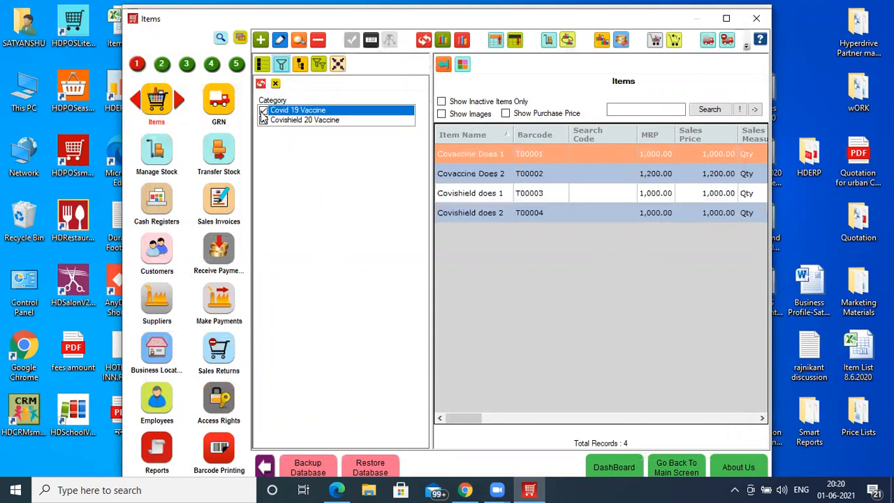
{"action": "left_click", "coordinate": [263, 120]}
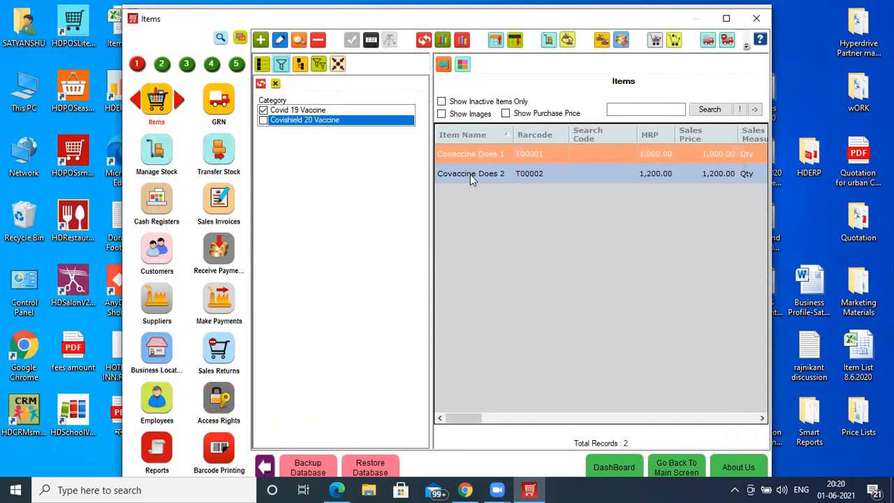
- Start a new simple GRN and add the item Covaccine Does 1 to it
{"action": "left_click", "coordinate": [220, 107]}
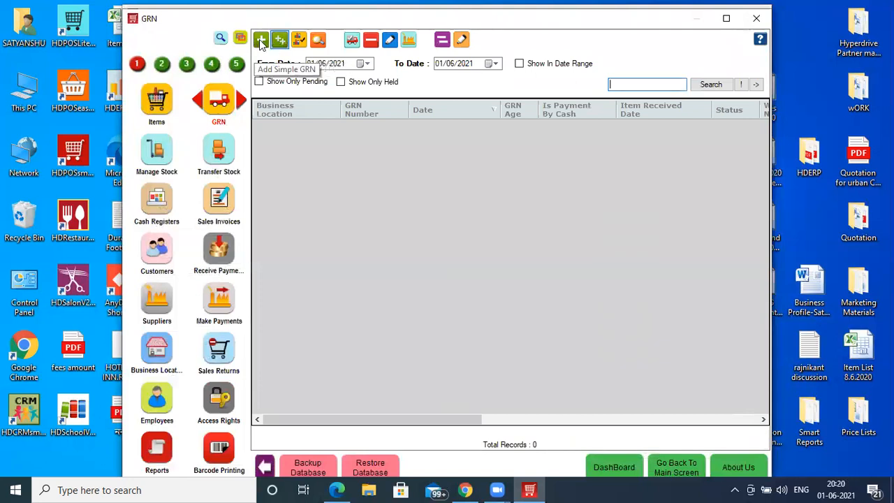
{"action": "left_click", "coordinate": [261, 45]}
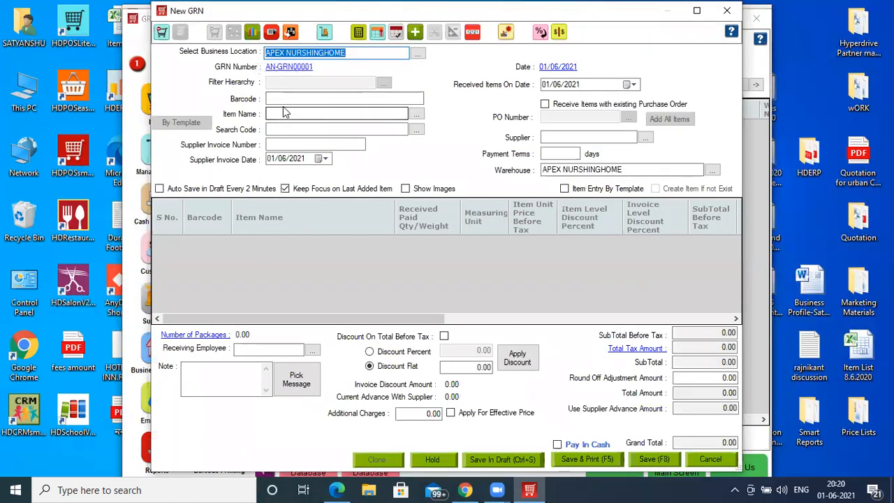
{"action": "left_click", "coordinate": [285, 114]}
{"action": "type", "text": "Covaccine Does 1"}
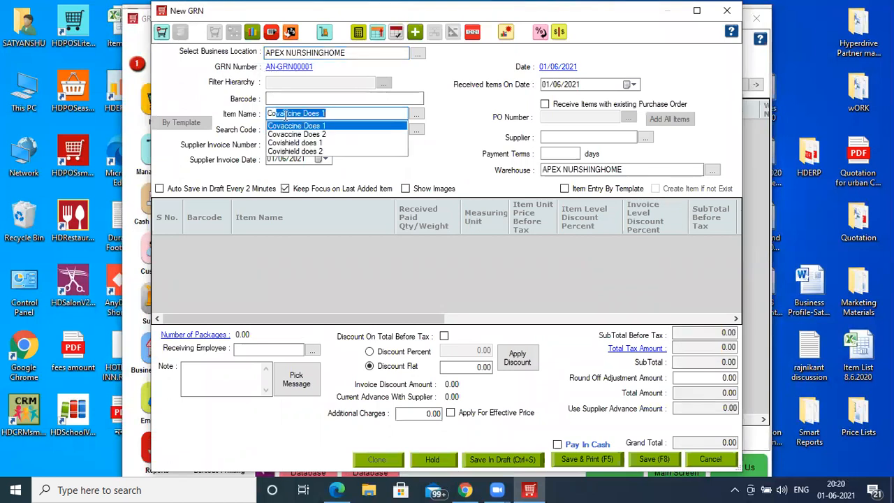
{"action": "key", "text": "Return"}
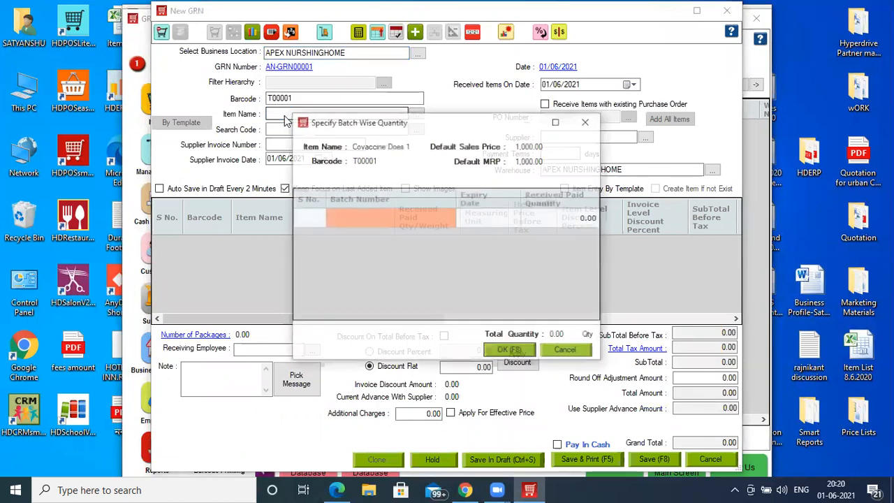
- Receive 100 of Covaccine Does 1 in batch b6 with a 24-month expiry, at an effective rate of 400.00 per unit
{"action": "left_click", "coordinate": [338, 225]}
{"action": "type", "text": "b6"}
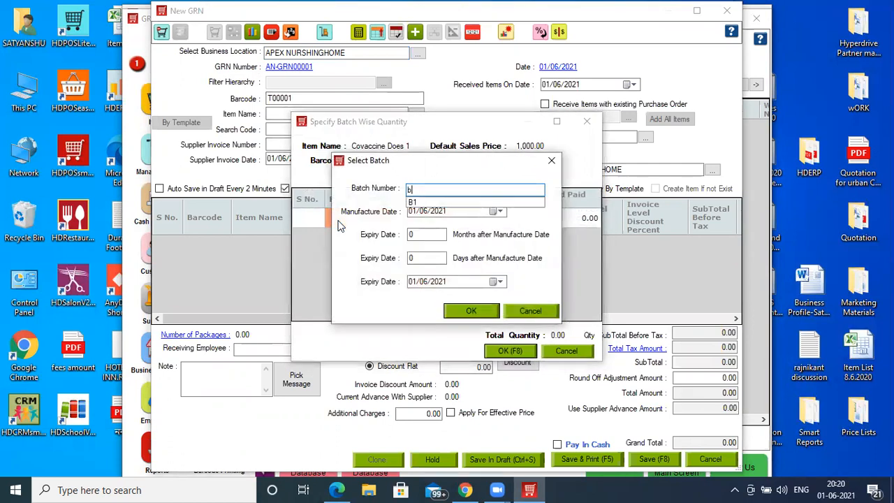
{"action": "left_click", "coordinate": [422, 236]}
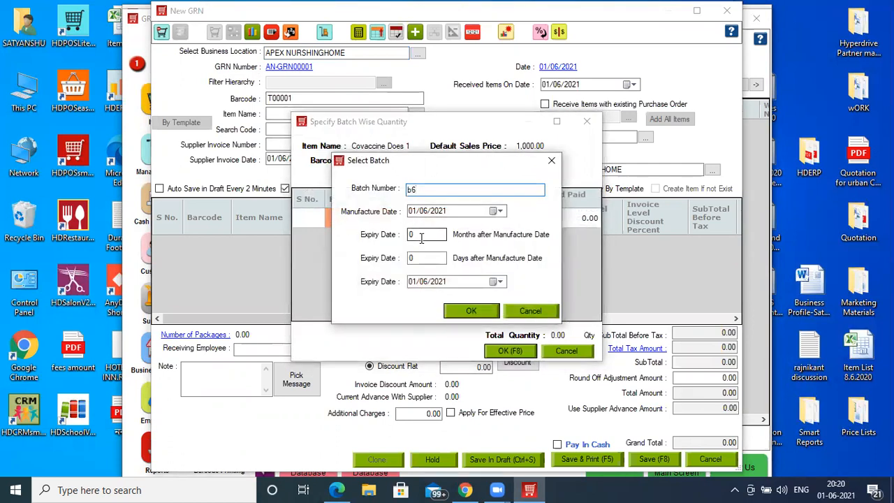
{"action": "type", "text": "25"}
{"action": "key", "text": "BackSpace"}
{"action": "type", "text": "4"}
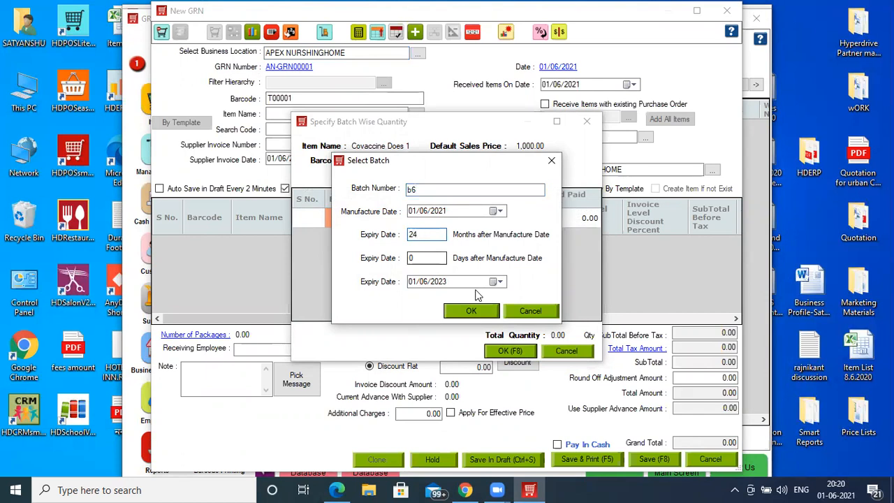
{"action": "left_click", "coordinate": [478, 309]}
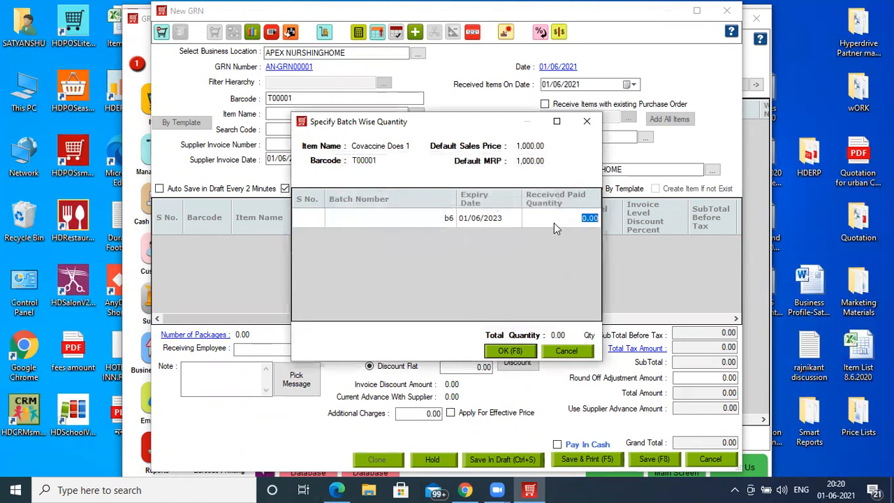
{"action": "type", "text": "100"}
{"action": "left_click", "coordinate": [520, 353]}
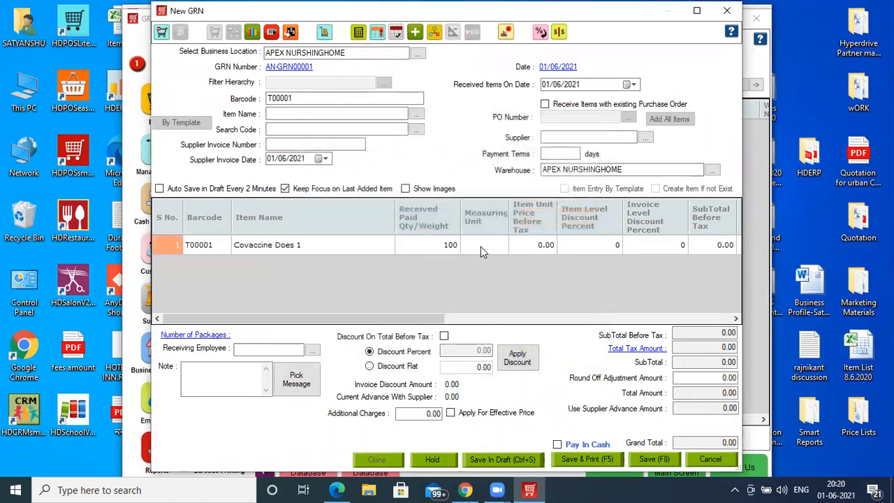
{"action": "left_click_drag", "start_coordinate": [435, 321], "coordinate": [720, 321]}
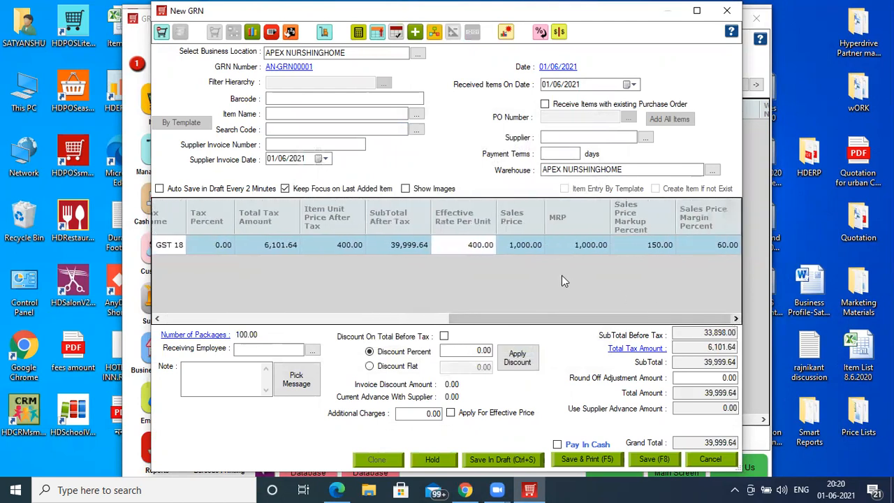
- Create the supplier GOVET of Hlath ORG for the GRN and save the GRN
{"action": "left_click", "coordinate": [564, 137]}
{"action": "type", "text": "+"}
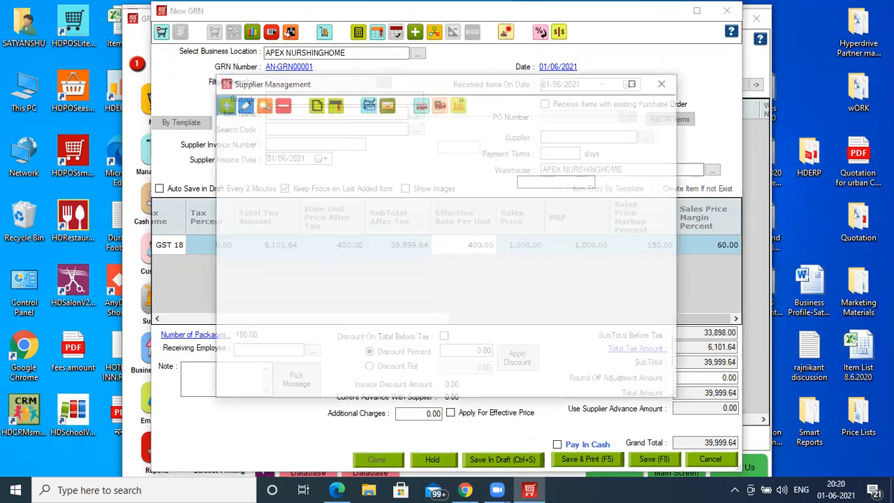
{"action": "type", "text": "GOV"}
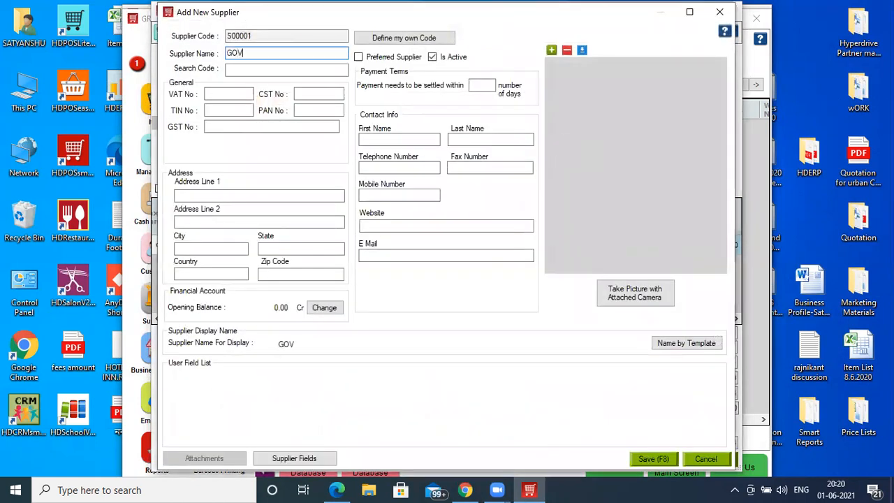
{"action": "type", "text": "ET of HIath ORG"}
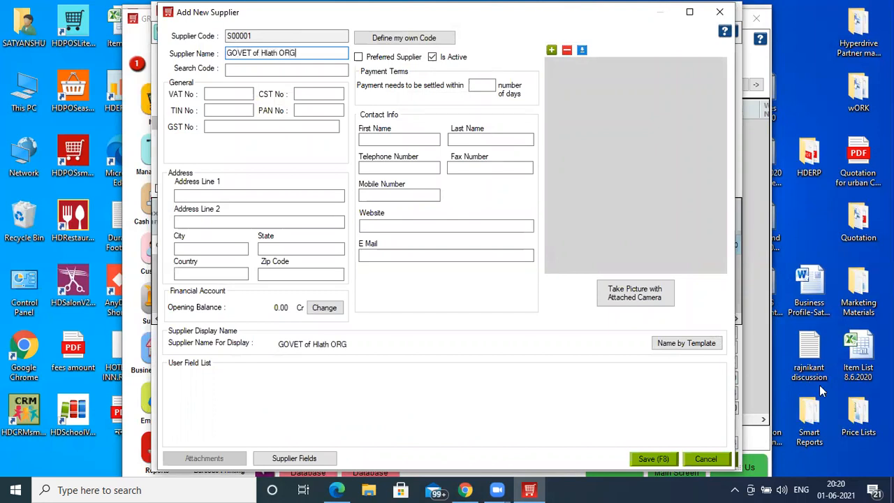
{"action": "left_click", "coordinate": [664, 463]}
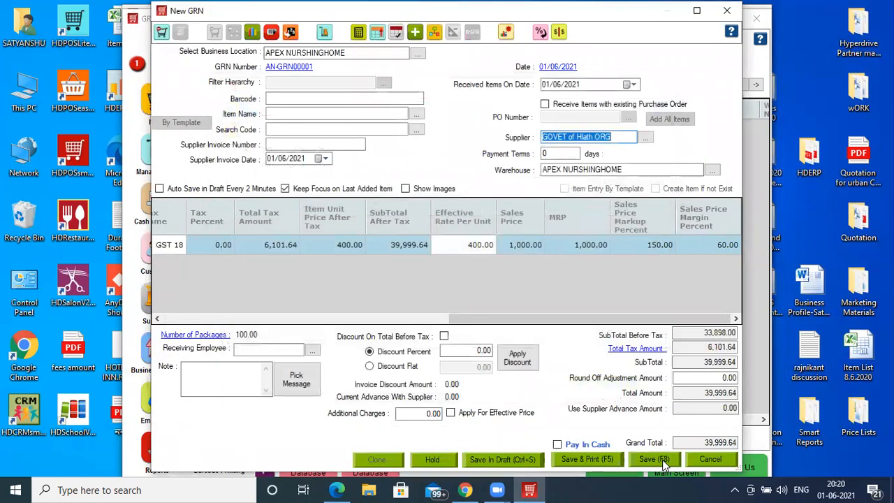
{"action": "left_click", "coordinate": [664, 459]}
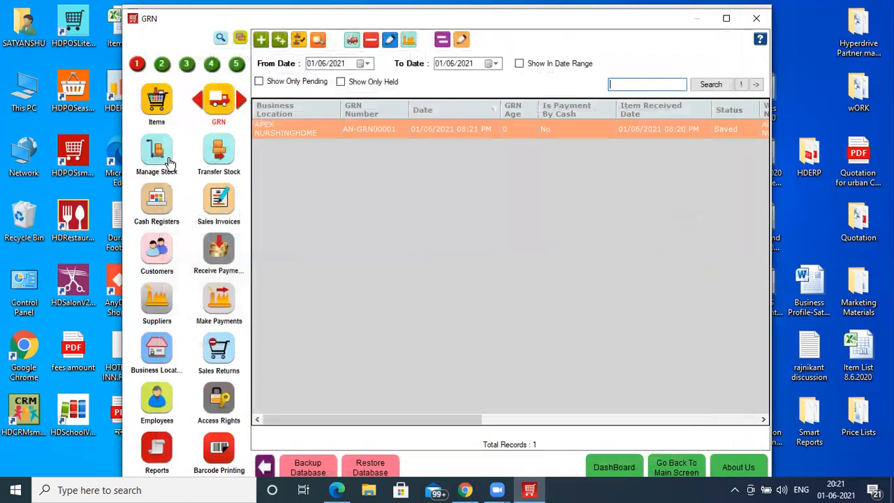
- Examine the batch-wise stock detail of Covaccine Does 1 in the warehouse stock, including the supplier of batch b6
{"action": "left_click", "coordinate": [169, 164]}
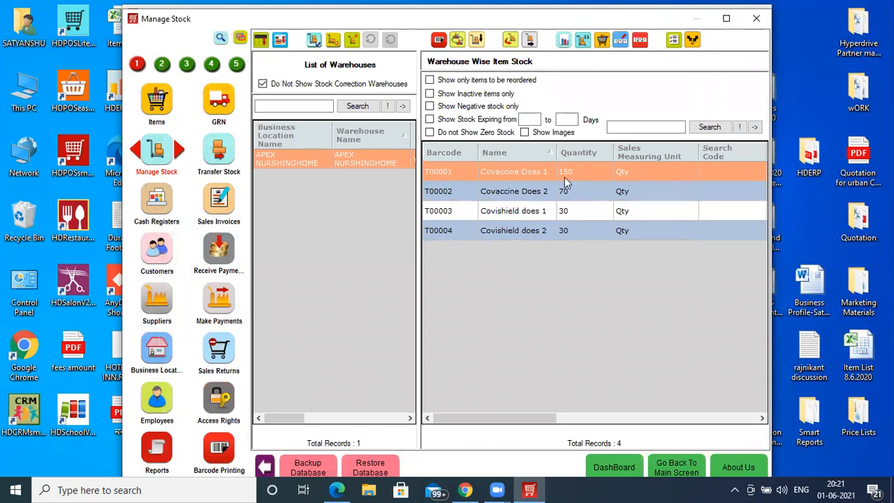
{"action": "left_click", "coordinate": [457, 41]}
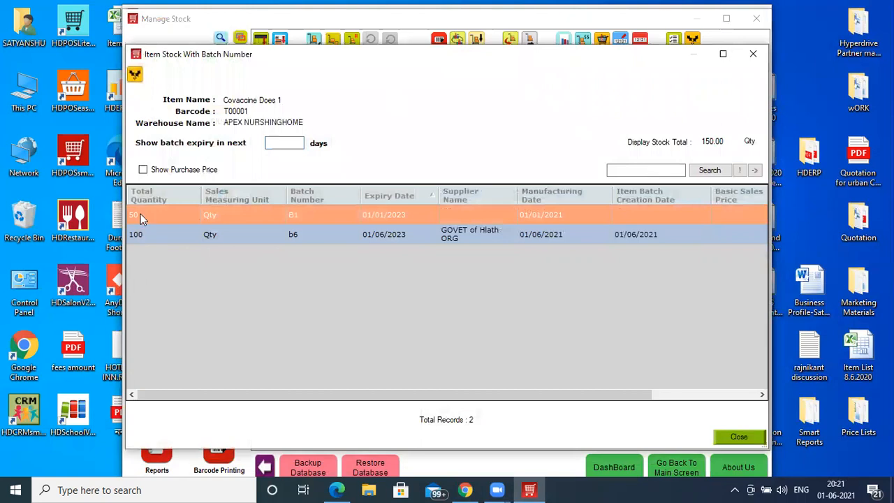
{"action": "left_click", "coordinate": [447, 233]}
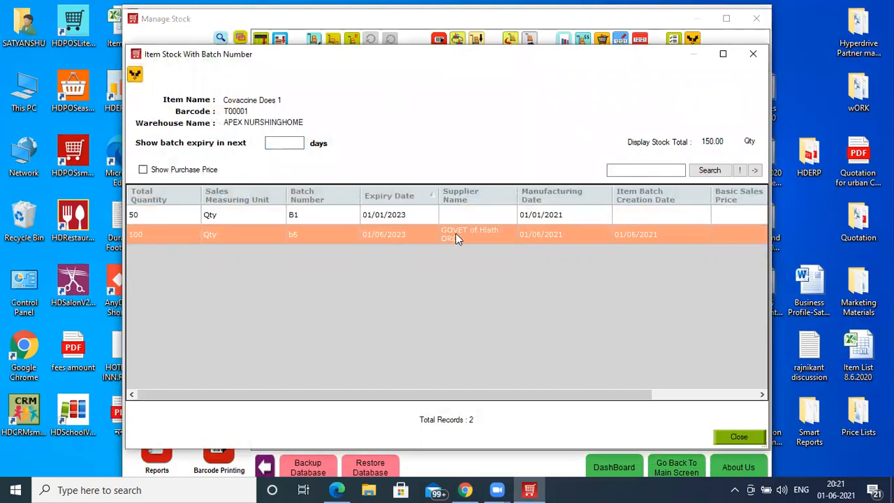
{"action": "left_click", "coordinate": [754, 55]}
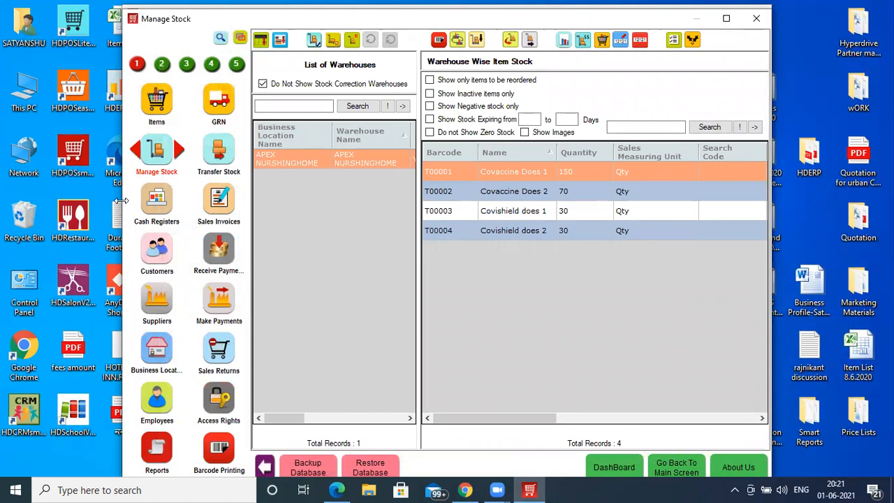
- Find the Appointments module by searching for app, and set its business location filter to APEX NURSHINGHOME
{"action": "left_click", "coordinate": [220, 38]}
{"action": "key", "text": "Return"}
{"action": "left_click", "coordinate": [153, 79]}
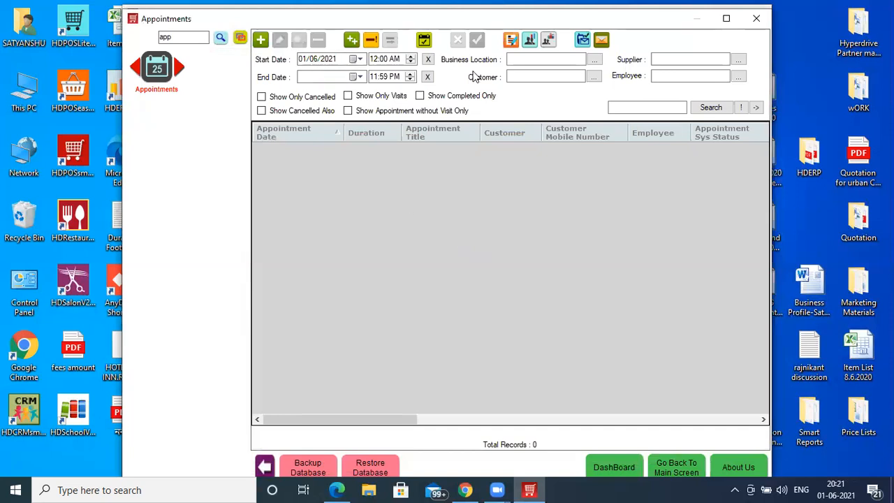
{"action": "left_click", "coordinate": [520, 58]}
{"action": "key", "text": "Down"}
{"action": "key", "text": "Return"}
{"action": "key", "text": "Tab"}
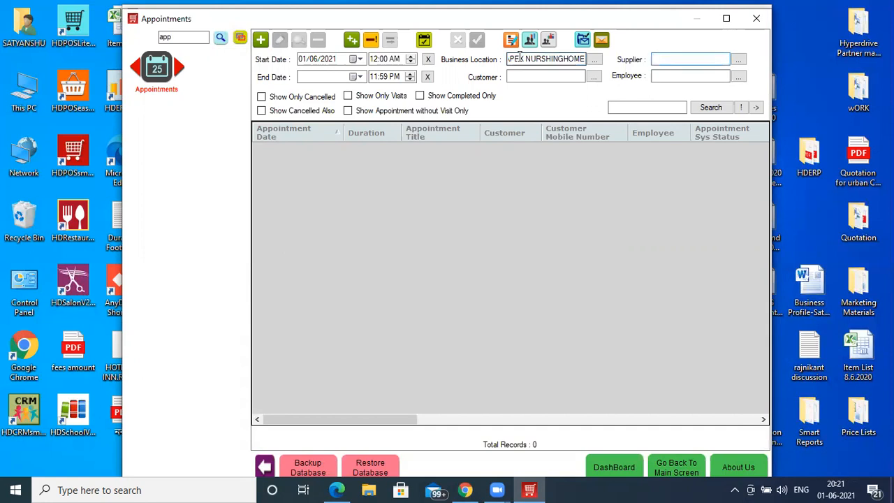
- Start a new appointment for APEX NURSHINGHOME with the title Vaccine does 1
{"action": "left_click", "coordinate": [535, 76]}
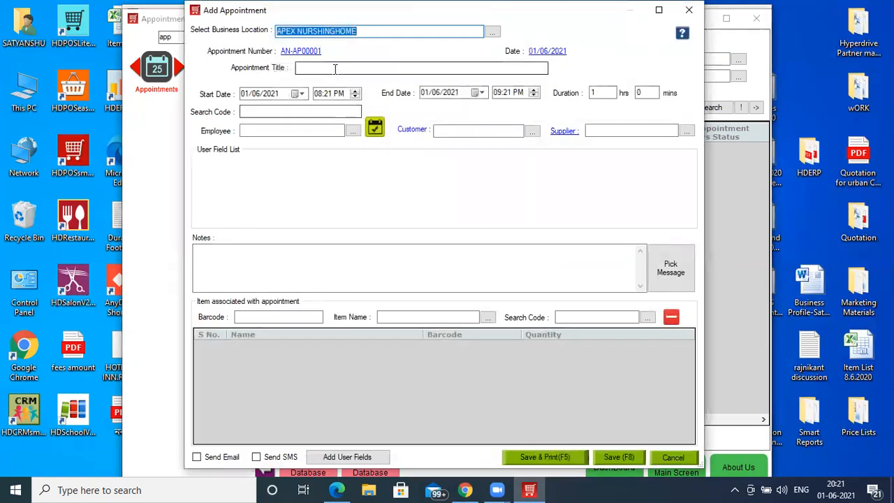
{"action": "left_click", "coordinate": [335, 67]}
{"action": "type", "text": "Vaccine does 1"}
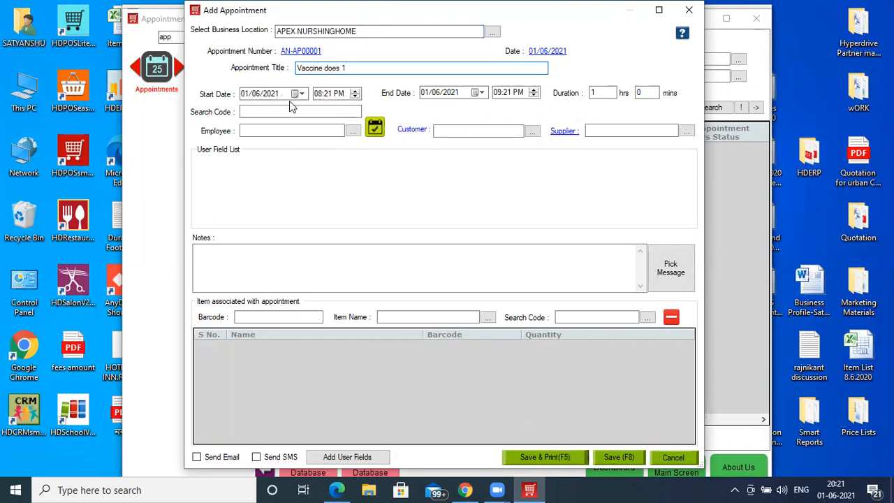
- Create an employee with the first name Staff 1 from the appointment's employee selection and choose that employee
{"action": "left_click", "coordinate": [272, 130]}
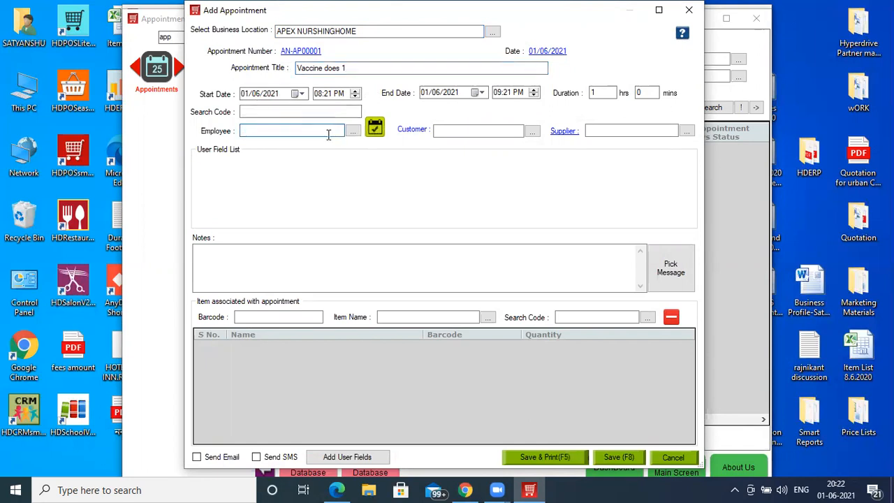
{"action": "left_click", "coordinate": [353, 132]}
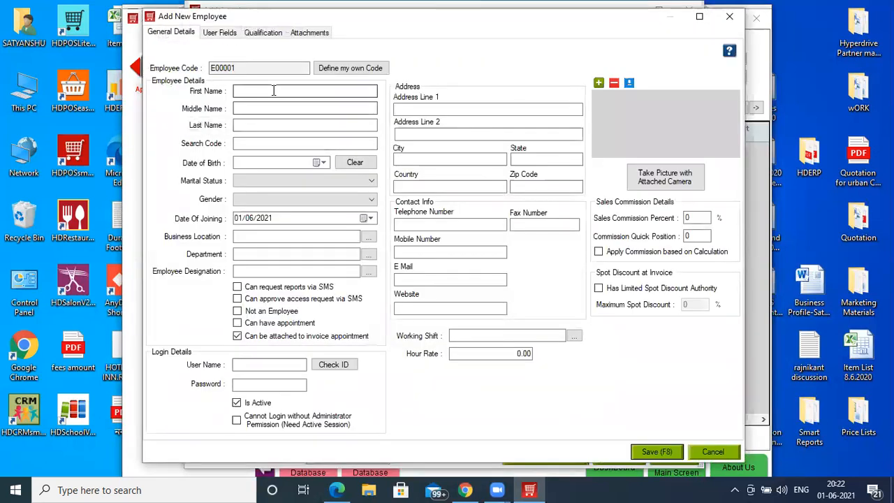
{"action": "type", "text": "Staff 1"}
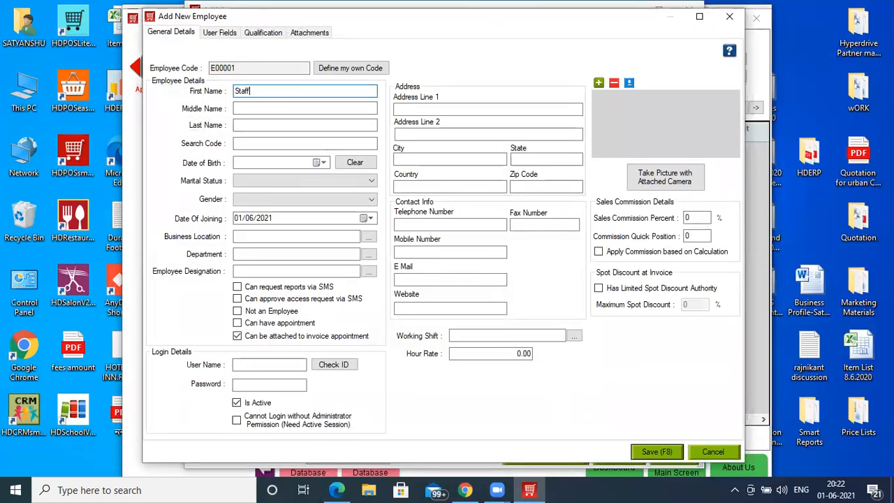
{"action": "left_click", "coordinate": [670, 452]}
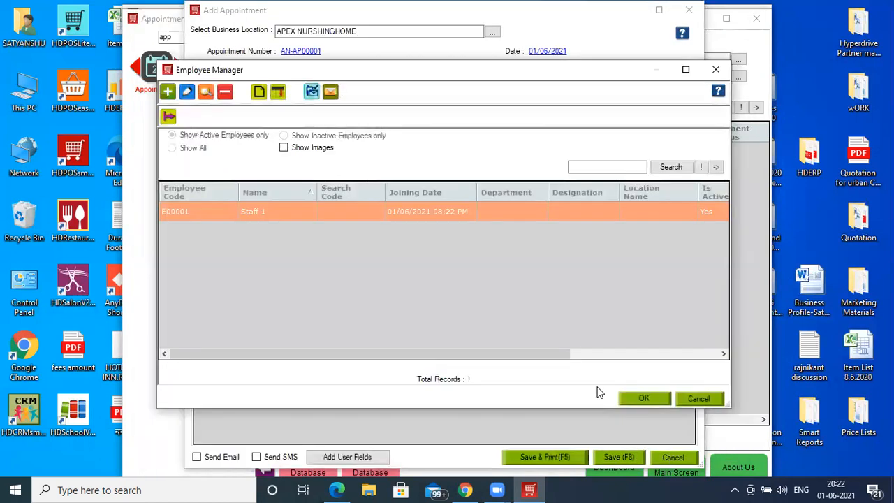
{"action": "left_click", "coordinate": [639, 399]}
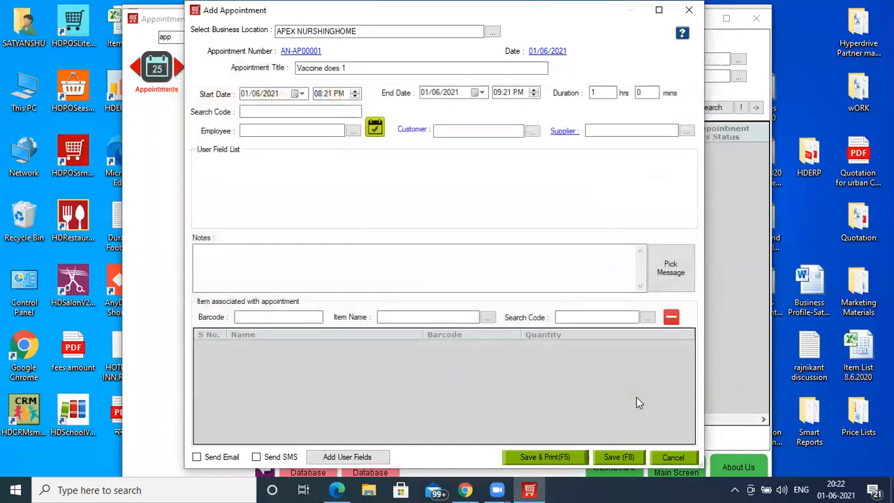
- Try again to assign the employee Staff 1 to the appointment
{"action": "left_click", "coordinate": [442, 130]}
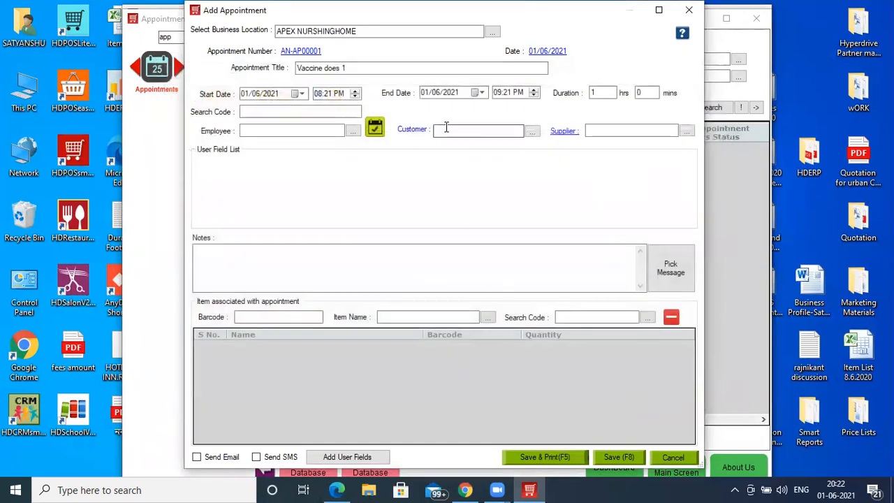
{"action": "left_click", "coordinate": [277, 130]}
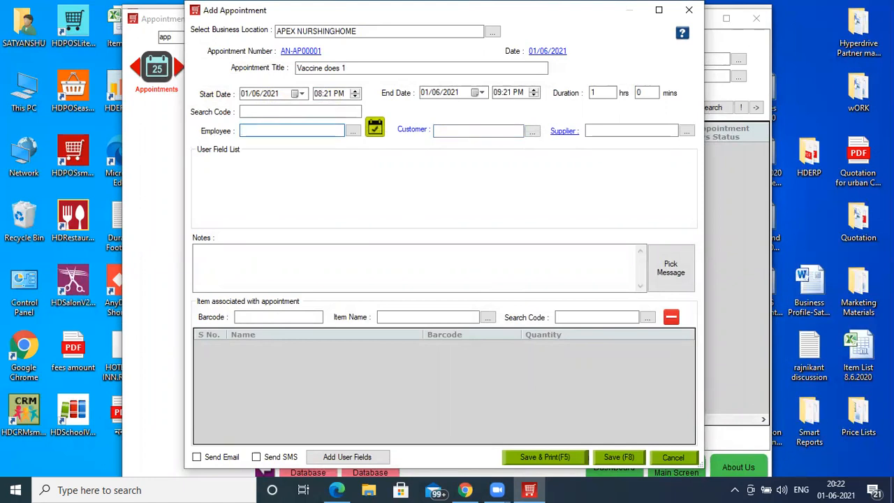
{"action": "left_click", "coordinate": [353, 131]}
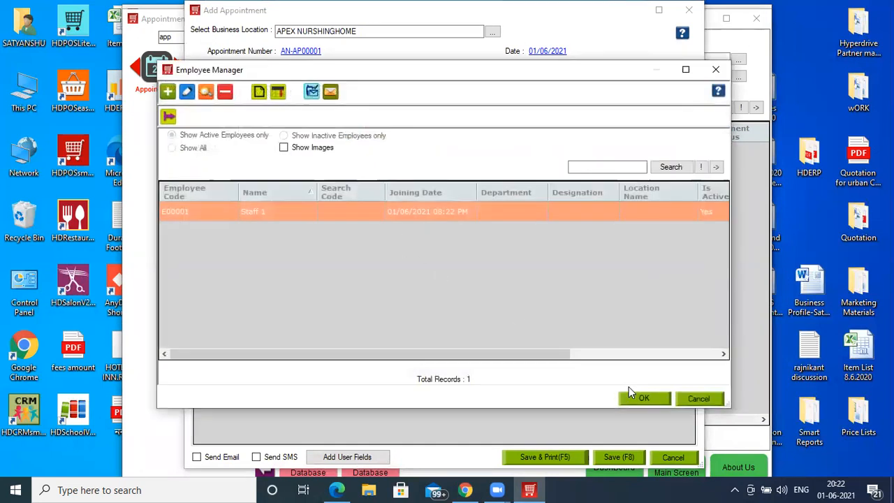
{"action": "left_click", "coordinate": [641, 398]}
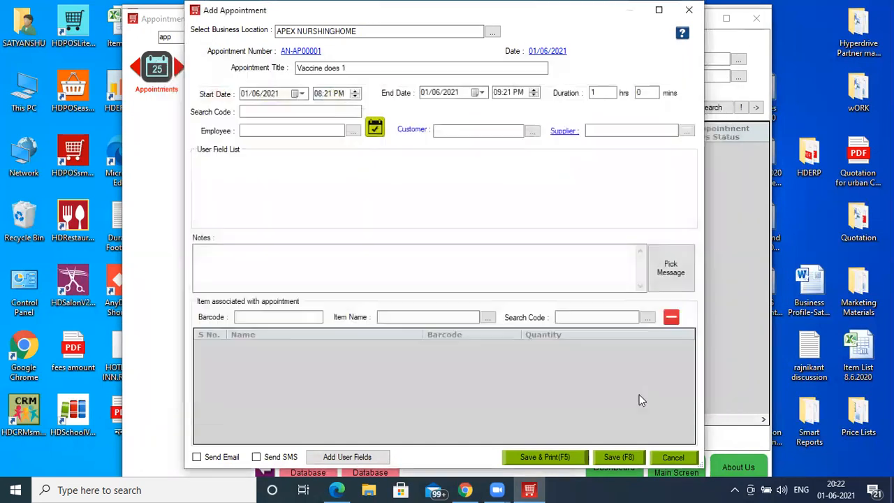
{"action": "left_click", "coordinate": [319, 130]}
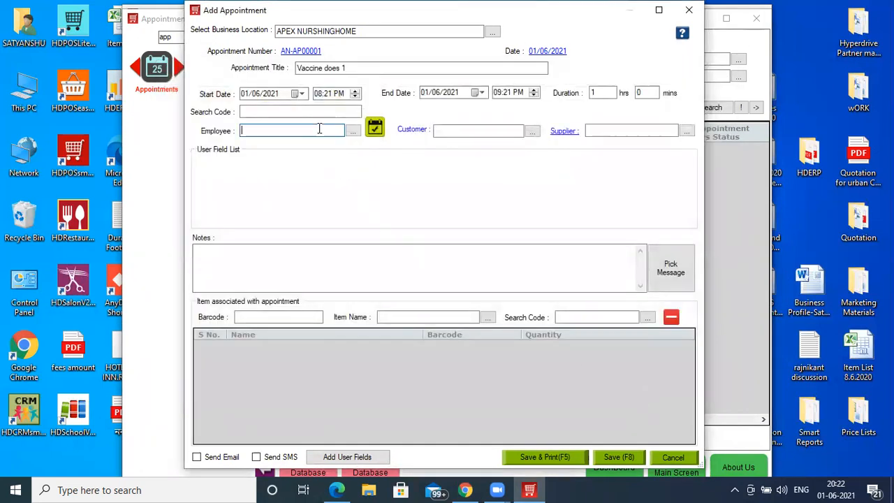
- Look for a selectable employee in the appointment availability check, then return to the appointment
{"action": "left_click", "coordinate": [375, 130]}
{"action": "left_click", "coordinate": [443, 257]}
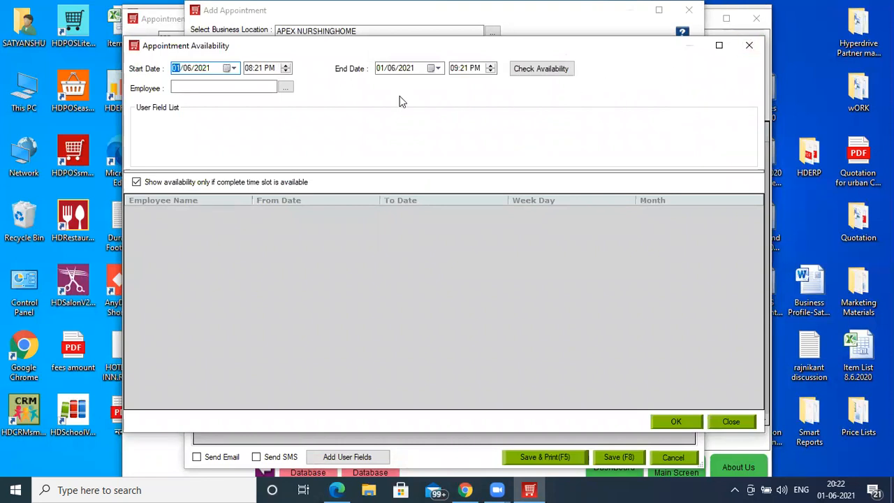
{"action": "left_click", "coordinate": [241, 84]}
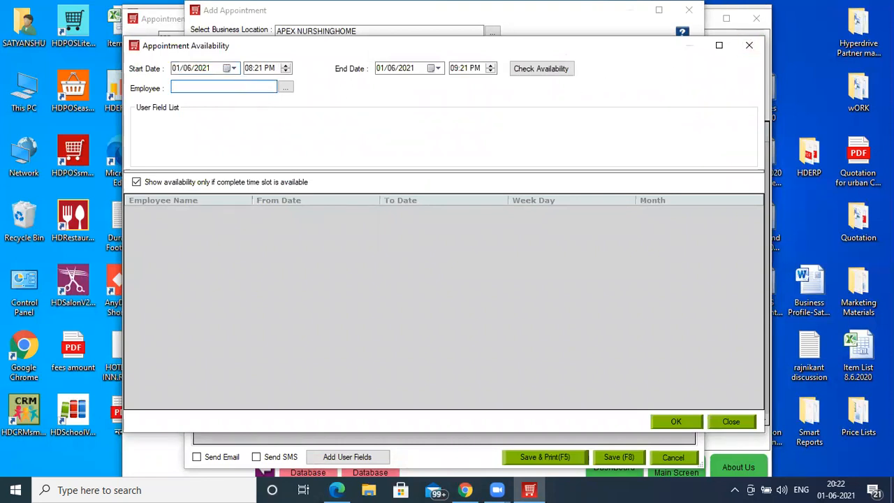
{"action": "left_click", "coordinate": [290, 89]}
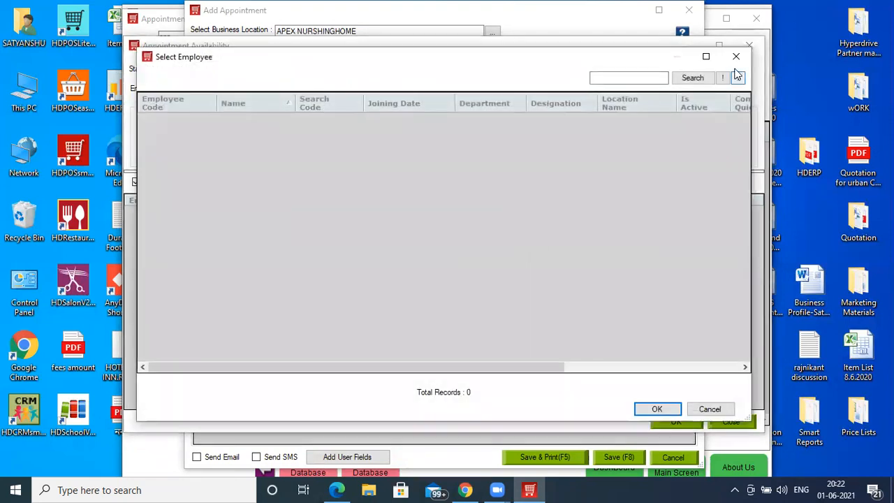
{"action": "left_click", "coordinate": [736, 57]}
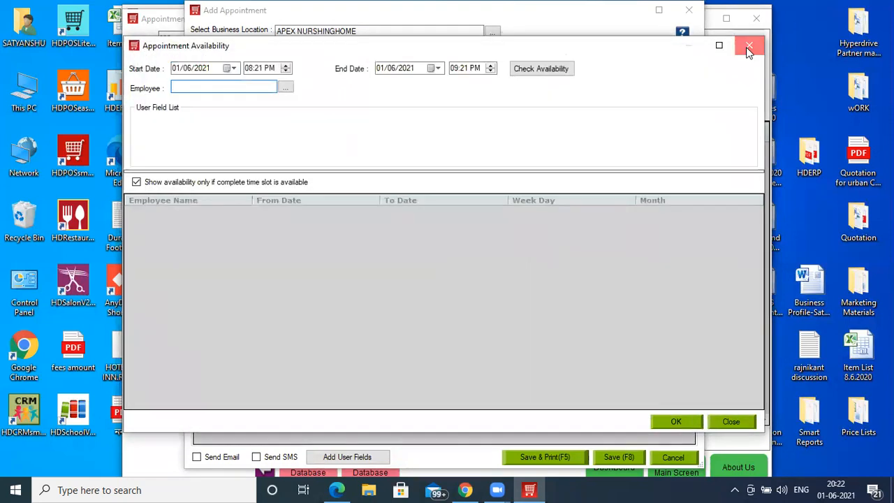
{"action": "left_click", "coordinate": [747, 46]}
- Start a new customer from the appointment's customer field, entering the customer's mobile number and name
{"action": "left_click", "coordinate": [473, 130]}
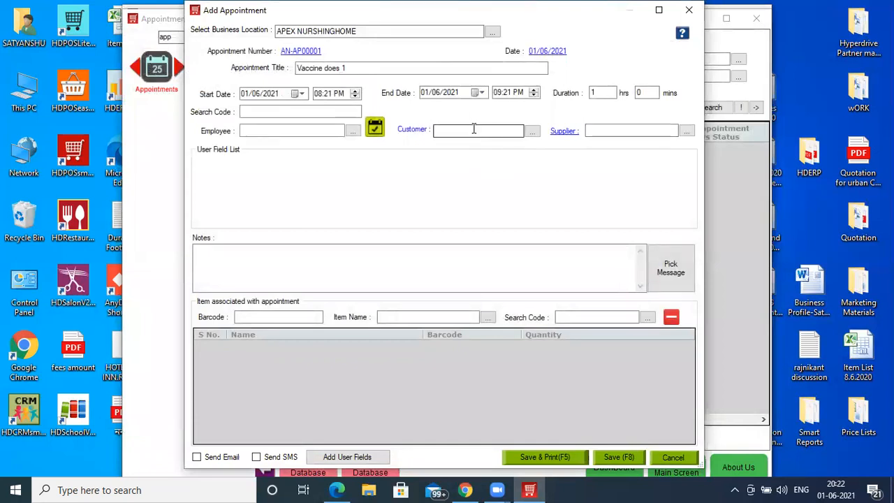
{"action": "type", "text": "121212"}
{"action": "key", "text": "Return"}
{"action": "key", "text": "Return"}
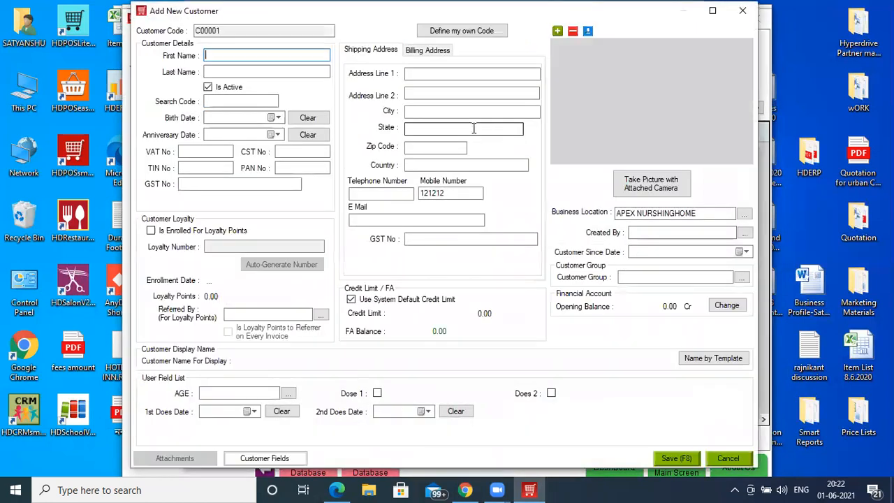
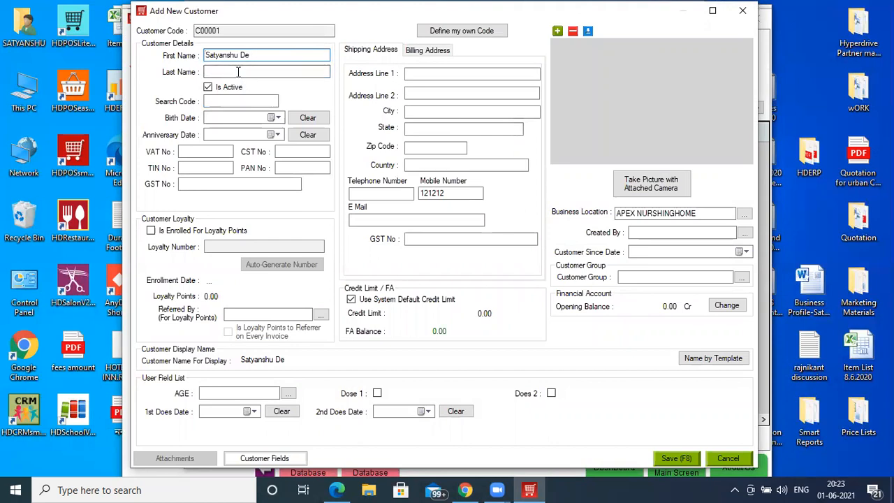
- Fill in the new customer's search code and birth date
{"action": "left_click", "coordinate": [224, 100]}
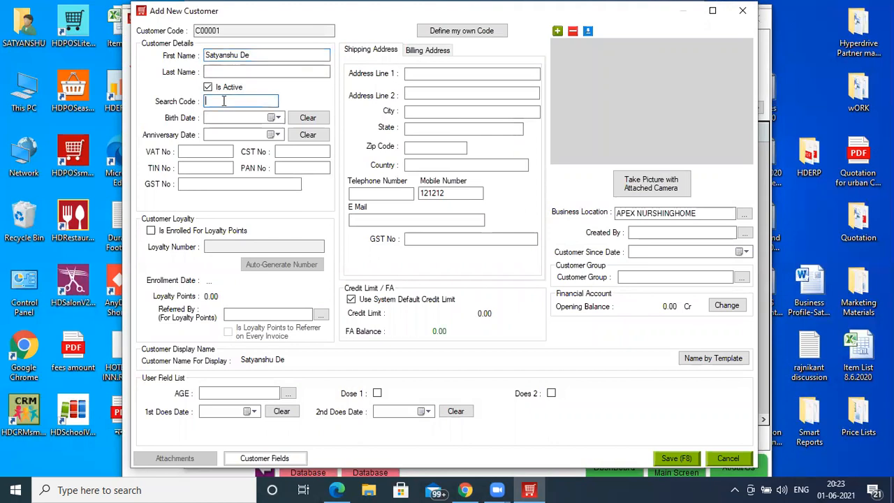
{"action": "type", "text": "9812"}
{"action": "type", "text": "34567"}
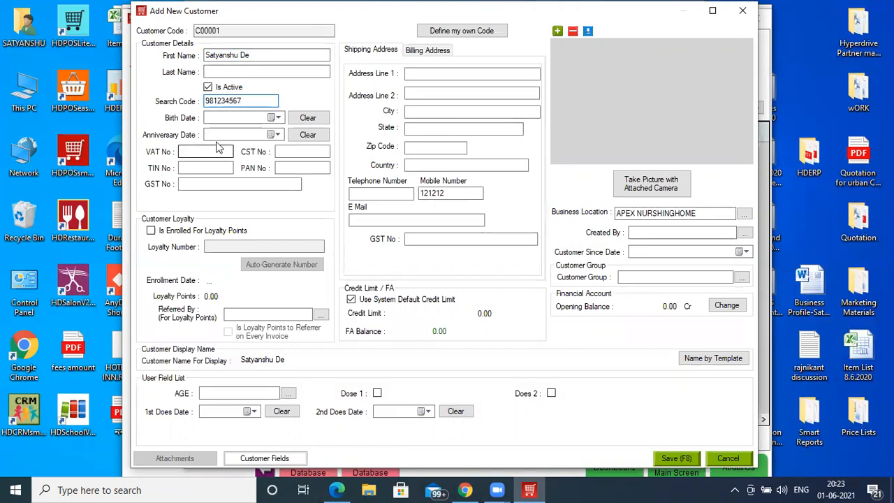
{"action": "left_click", "coordinate": [277, 118]}
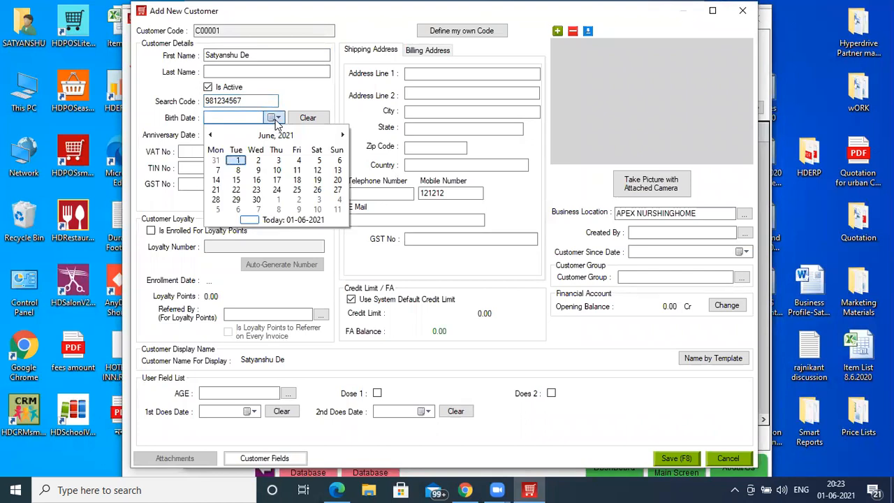
{"action": "left_click", "coordinate": [241, 162]}
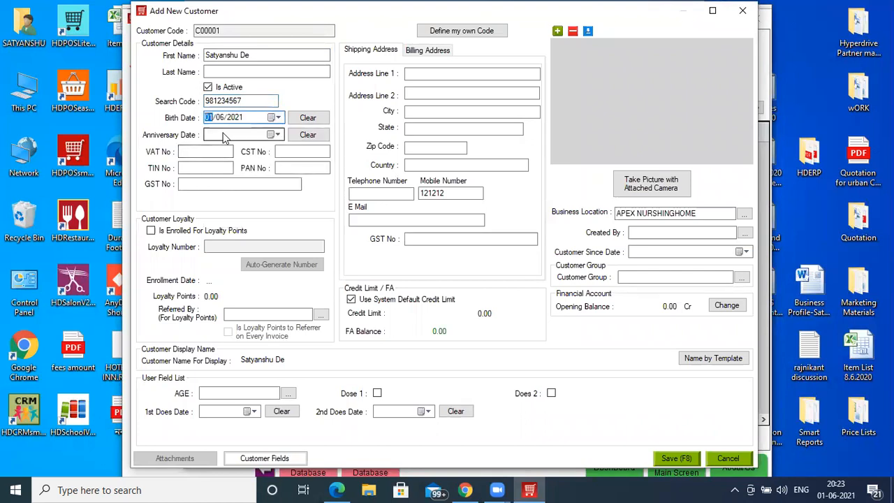
{"action": "key", "text": "Right"}
{"action": "type", "text": "1"}
{"action": "key", "text": "Right"}
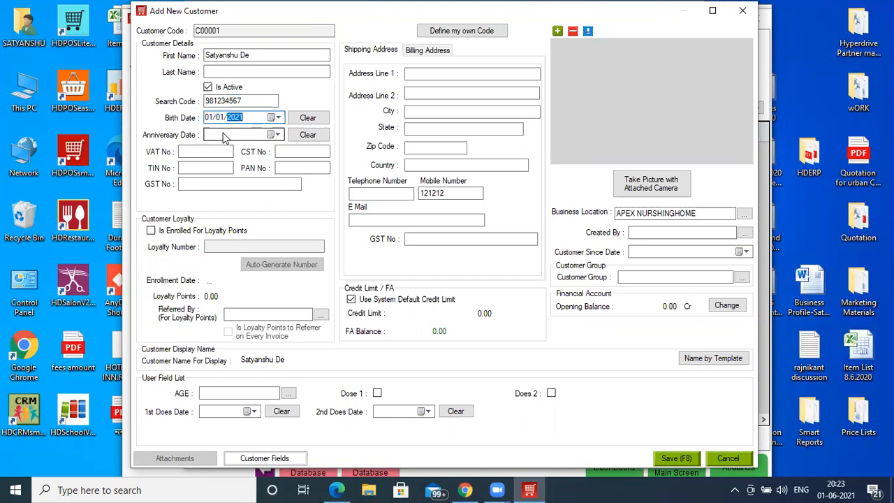
{"action": "type", "text": "1981"}
{"action": "left_click", "coordinate": [223, 136]}
- Set the customer's AGE user field to 40
{"action": "left_click", "coordinate": [225, 394]}
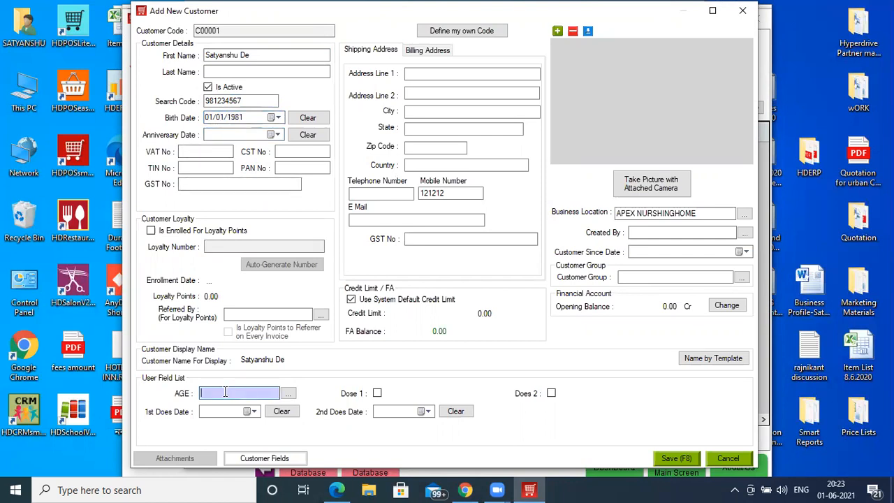
{"action": "key", "text": "Return"}
{"action": "type", "text": "40"}
{"action": "key", "text": "Return"}
- Enter the customer's shipping address line 1 and save the new customer to the appointment
{"action": "left_click", "coordinate": [455, 74]}
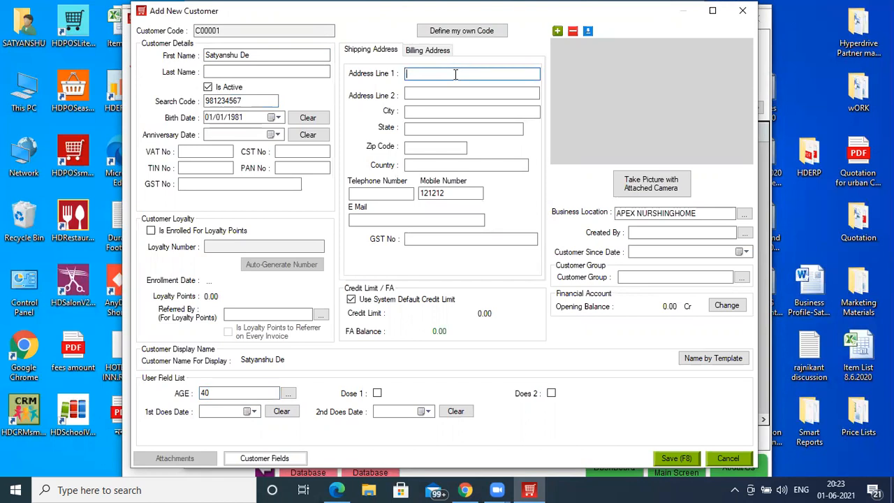
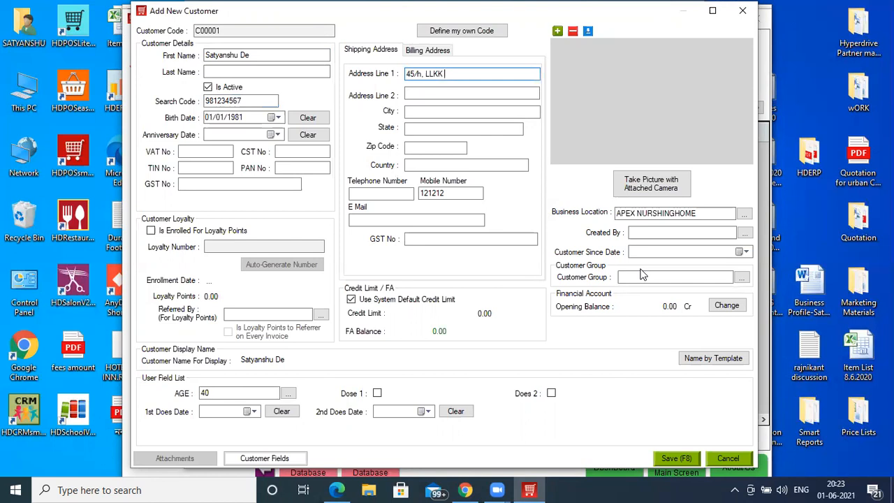
{"action": "left_click", "coordinate": [320, 72]}
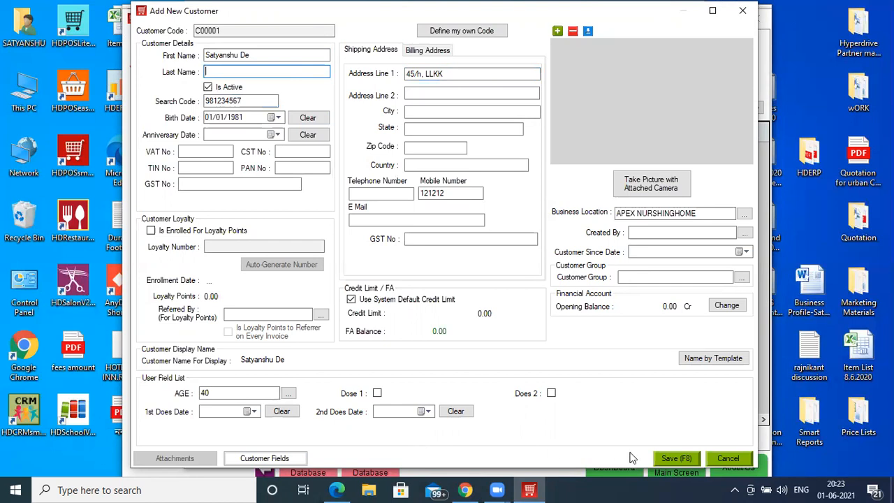
{"action": "left_click", "coordinate": [675, 458]}
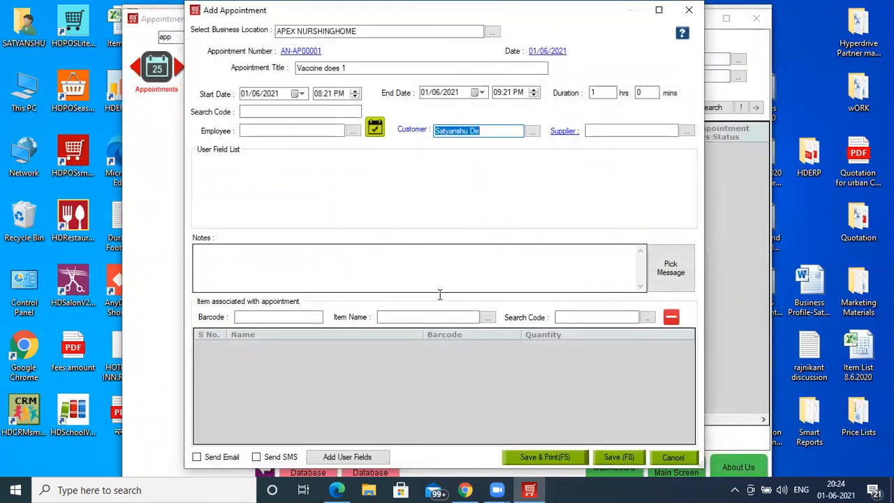
- Add the item Covaccine Does 1 to the appointment and save the appointment
{"action": "left_click", "coordinate": [411, 316]}
{"action": "type", "text": "Covaccine Does 1"}
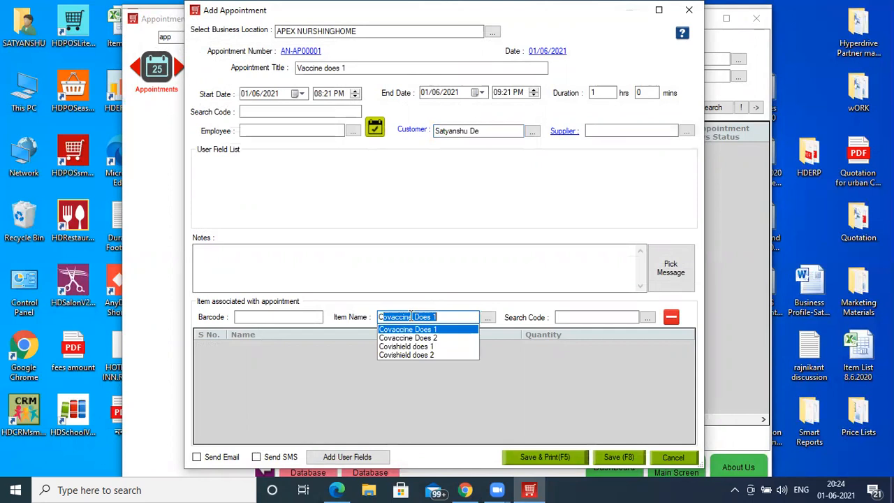
{"action": "key", "text": "Return"}
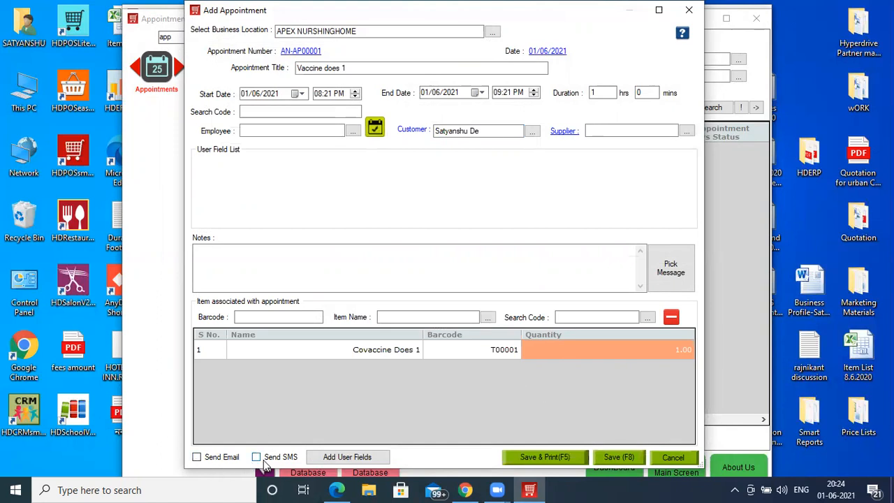
{"action": "left_click", "coordinate": [619, 458]}
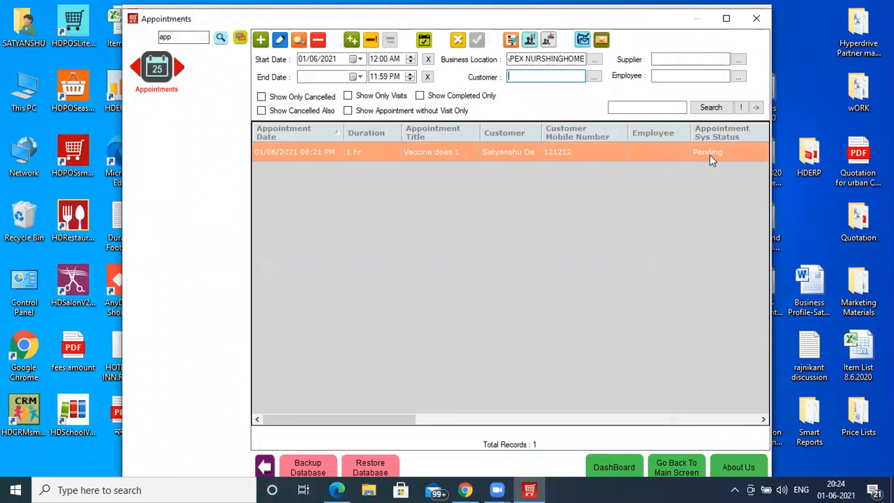
- Try to resend the appointment's SMS and email, declining to configure the email settings
{"action": "left_click", "coordinate": [583, 40]}
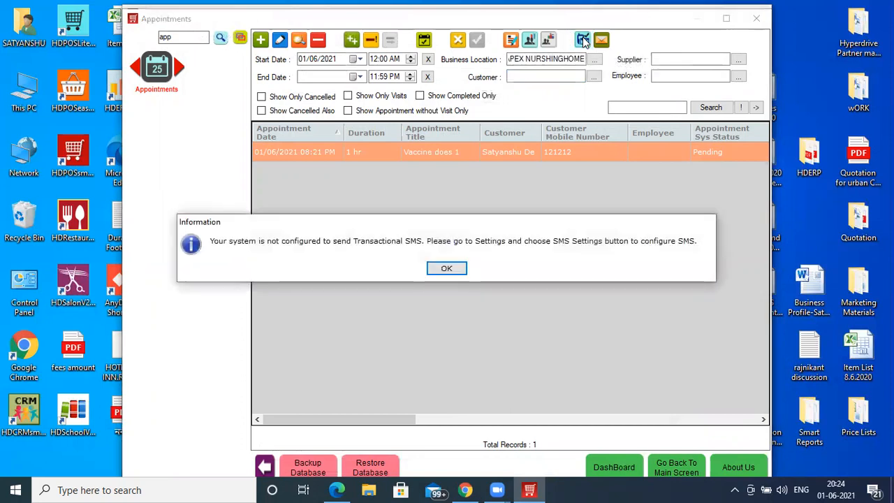
{"action": "left_click", "coordinate": [447, 270]}
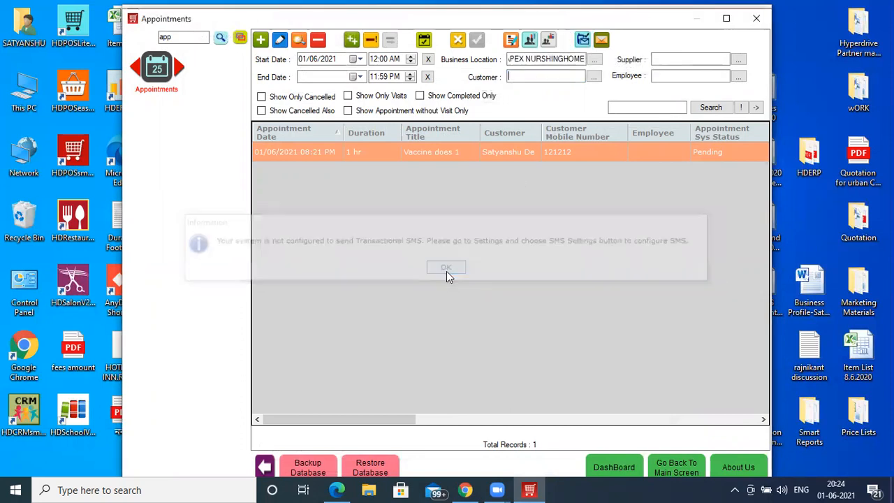
{"action": "left_click", "coordinate": [602, 40]}
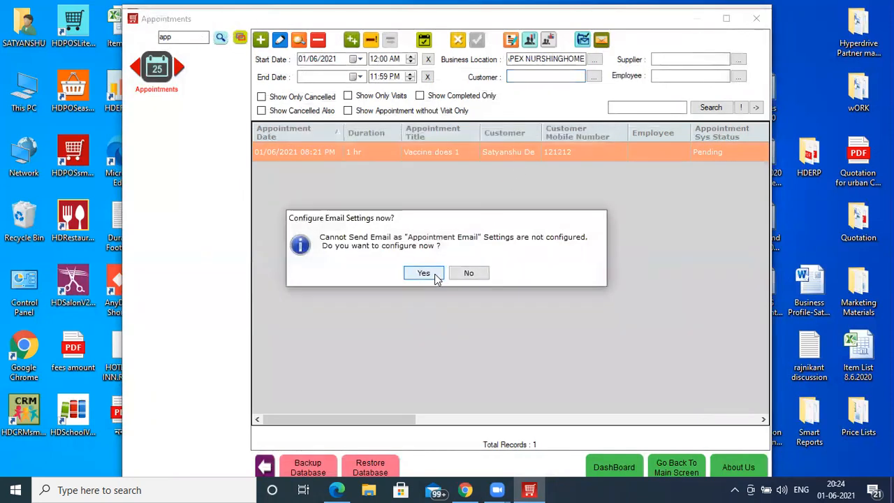
{"action": "left_click", "coordinate": [467, 273]}
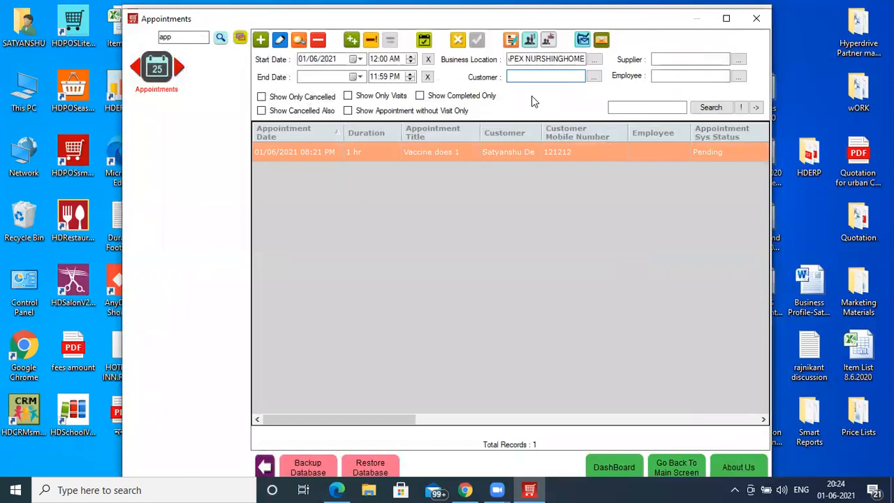
- View the appointment availability form, then return to the appointment list
{"action": "left_click", "coordinate": [425, 41]}
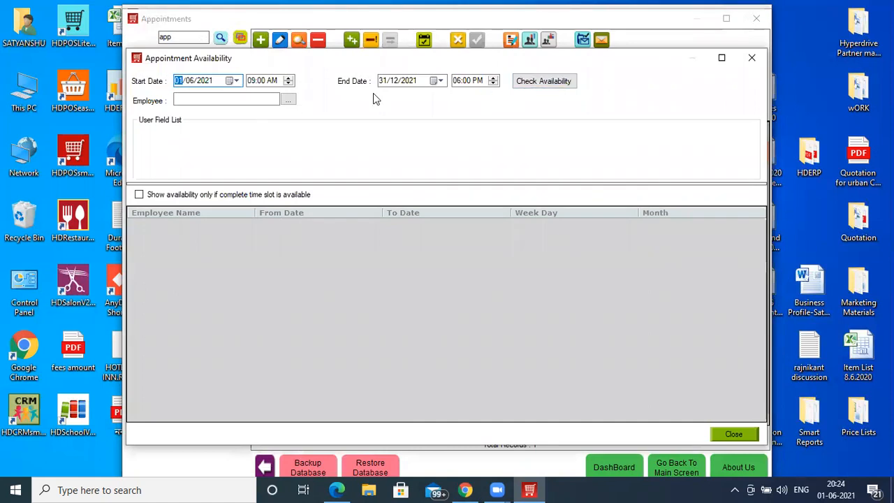
{"action": "left_click", "coordinate": [750, 63]}
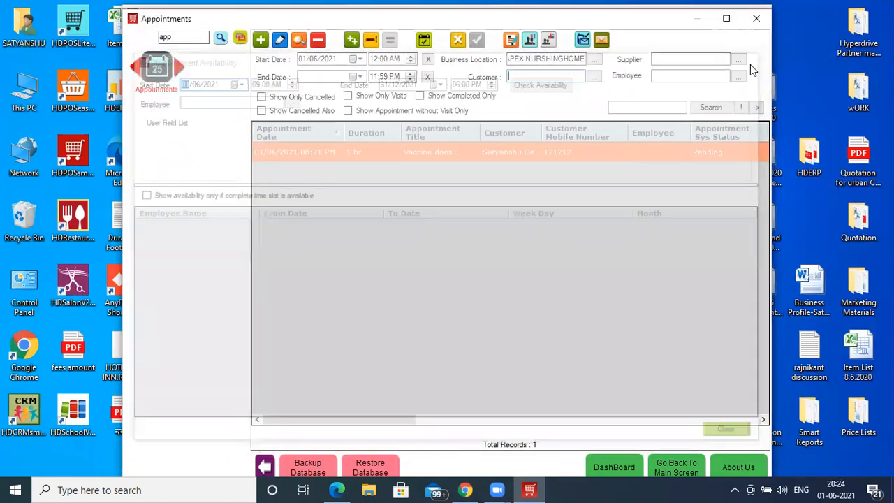
- Create an invoice from the Vaccine does 1 appointment, choosing batch B1 for Covaccine Does 1
{"action": "left_click", "coordinate": [510, 40]}
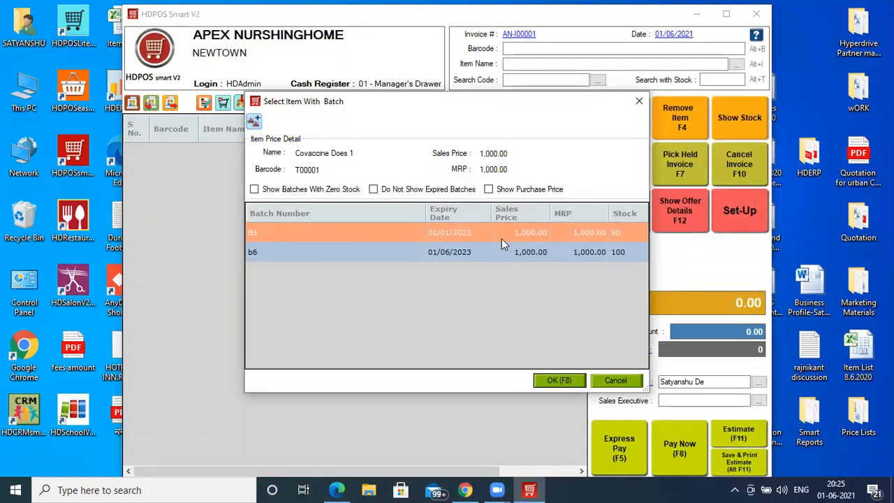
{"action": "left_click", "coordinate": [431, 252]}
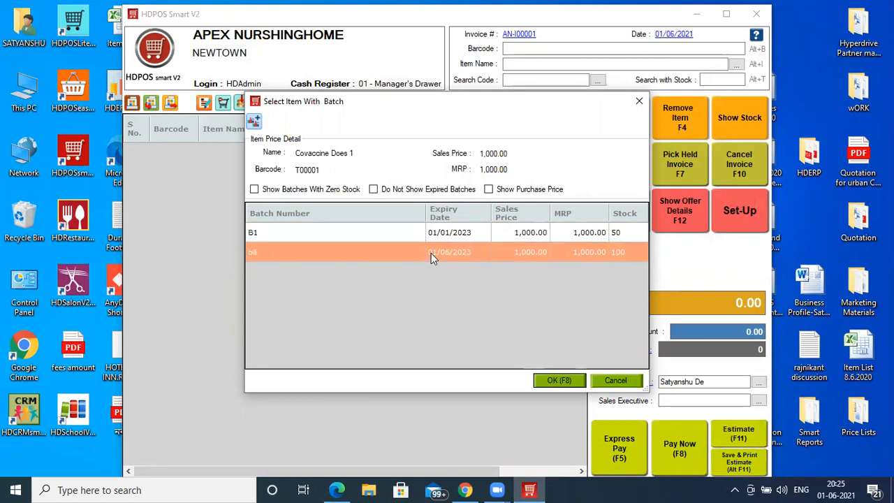
{"action": "left_click", "coordinate": [446, 240]}
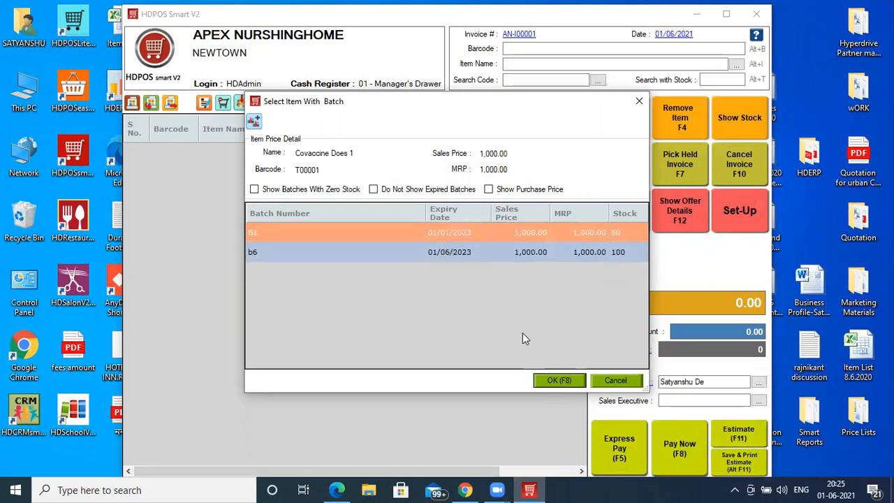
{"action": "left_click", "coordinate": [555, 389]}
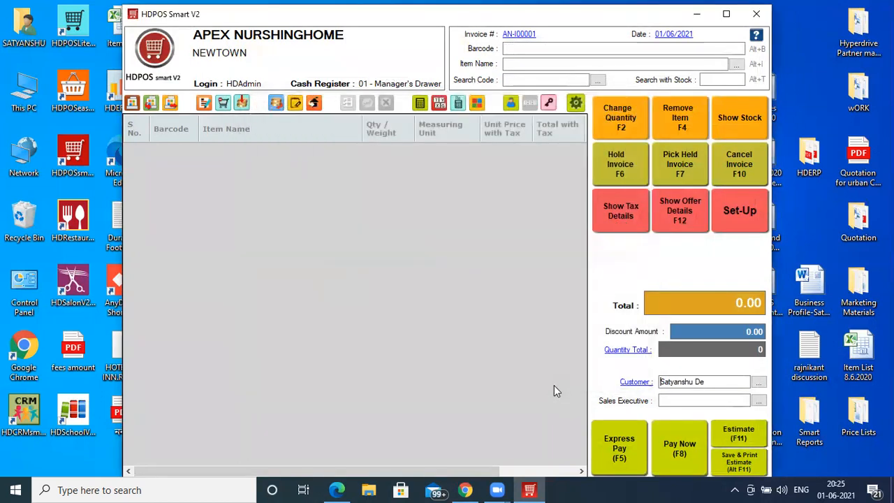
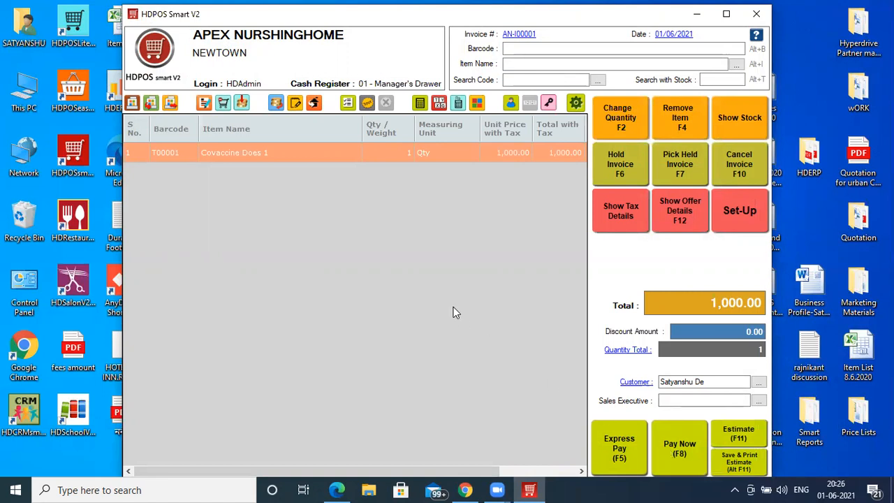
- Leave the payment form and enable additional charges and finance agency use in the invoice settings, then apply them
{"action": "key", "text": "F8"}
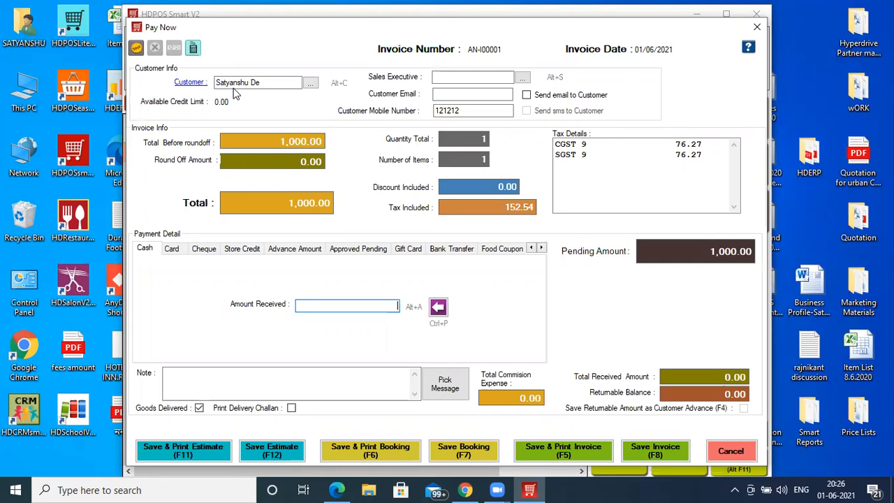
{"action": "left_click", "coordinate": [757, 26]}
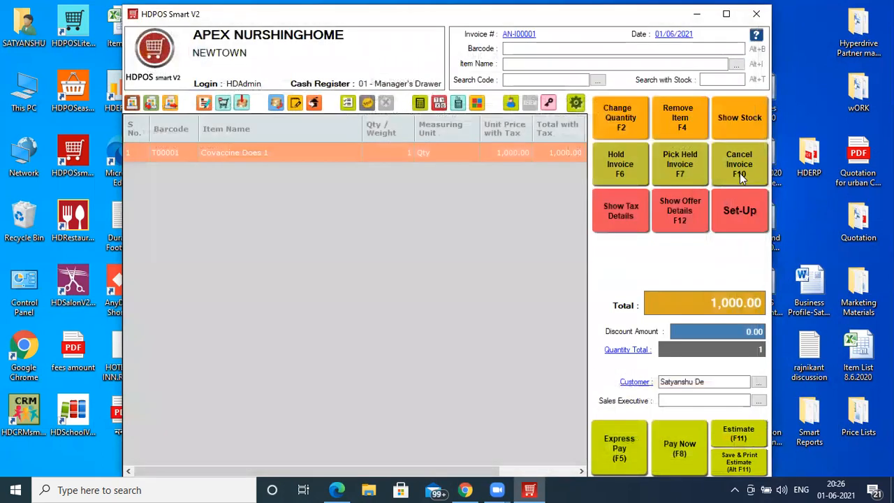
{"action": "left_click", "coordinate": [739, 210]}
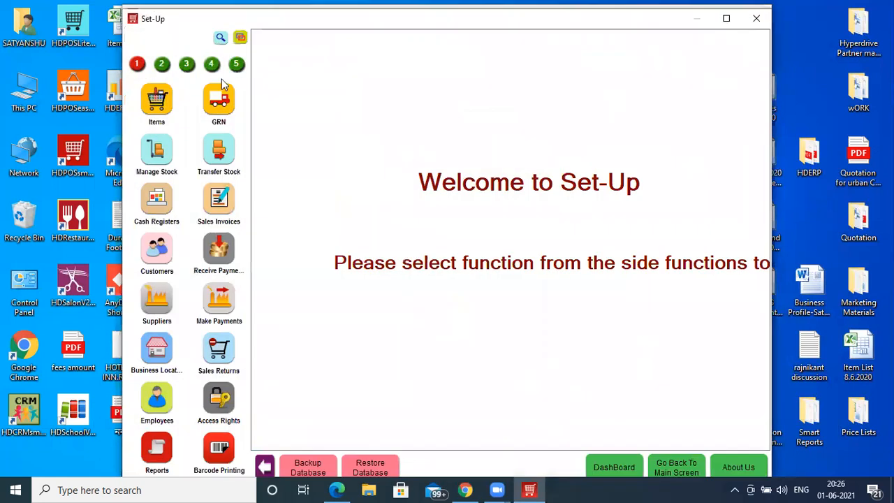
{"action": "left_click", "coordinate": [212, 68]}
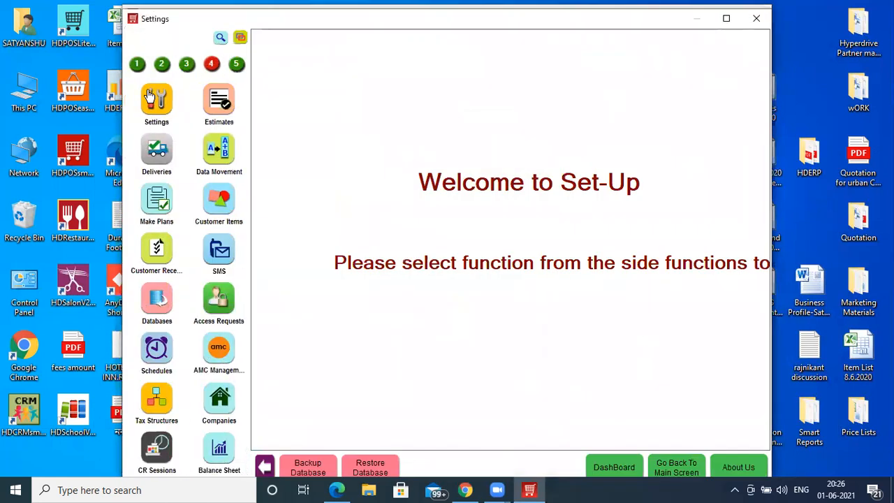
{"action": "left_click", "coordinate": [148, 96]}
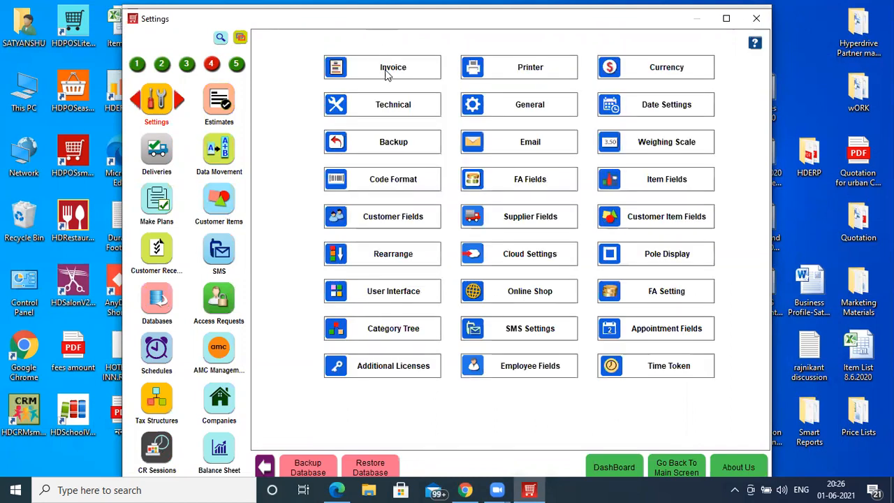
{"action": "left_click", "coordinate": [393, 79]}
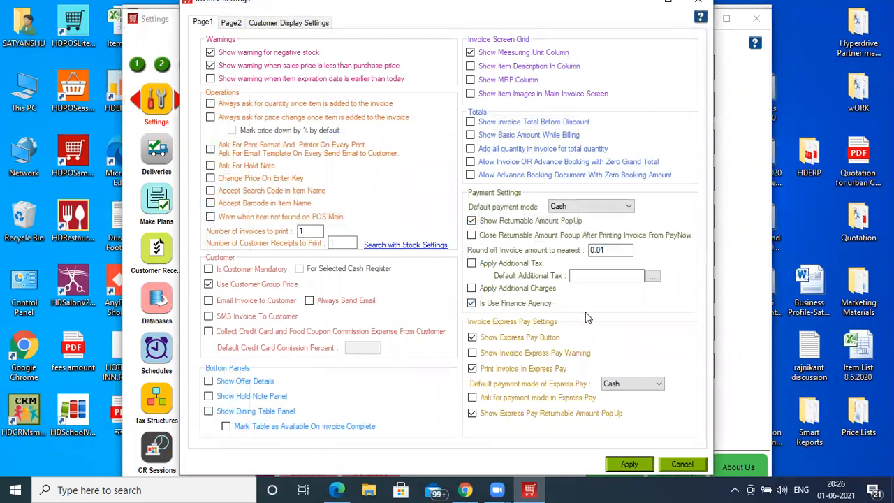
{"action": "left_click", "coordinate": [529, 289]}
{"action": "left_click", "coordinate": [632, 470]}
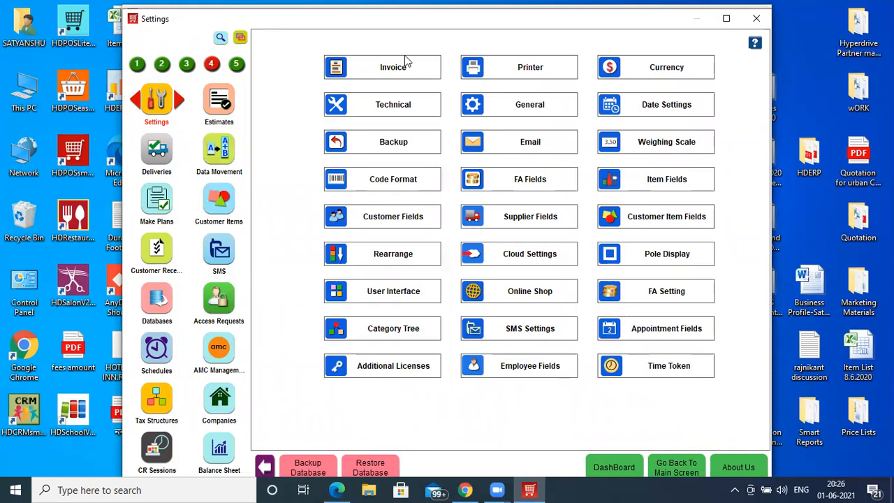
- Enable the item-level sales executive panel, the invoice-level sales executive and commission on sales invoices in the invoice settings
{"action": "left_click", "coordinate": [423, 72]}
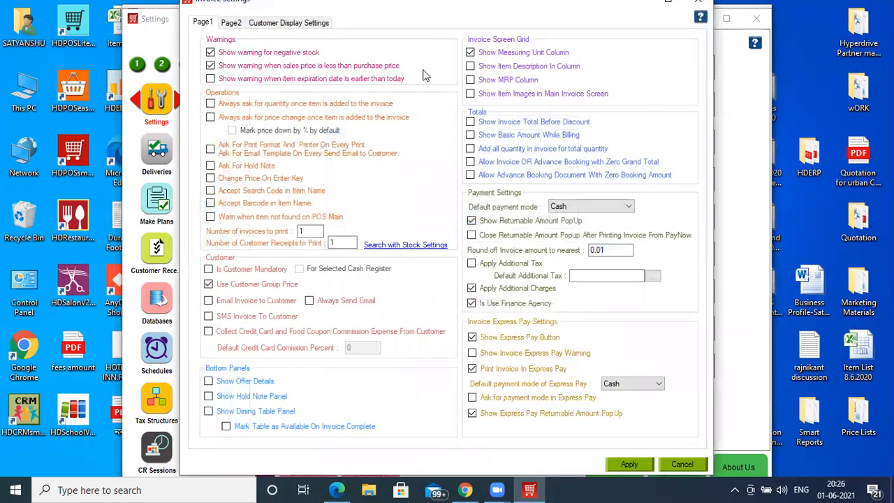
{"action": "left_click", "coordinate": [232, 24]}
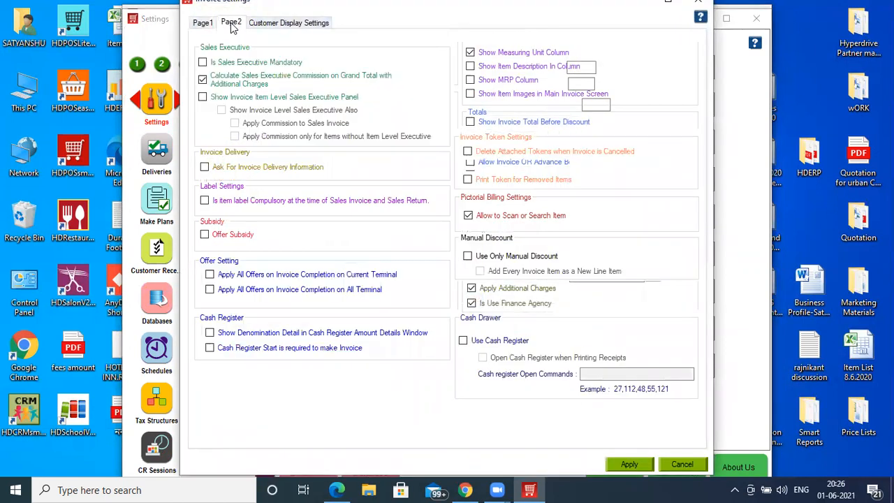
{"action": "left_click", "coordinate": [221, 109]}
{"action": "left_click", "coordinate": [234, 123]}
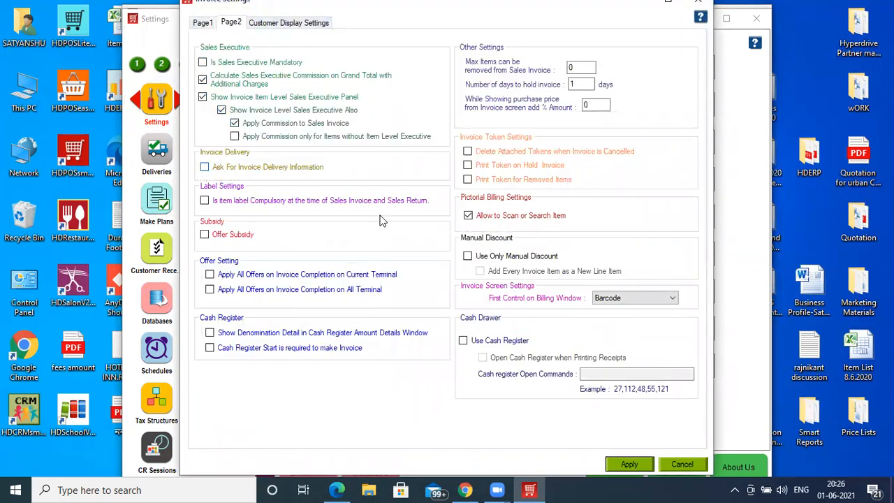
{"action": "left_click", "coordinate": [617, 466]}
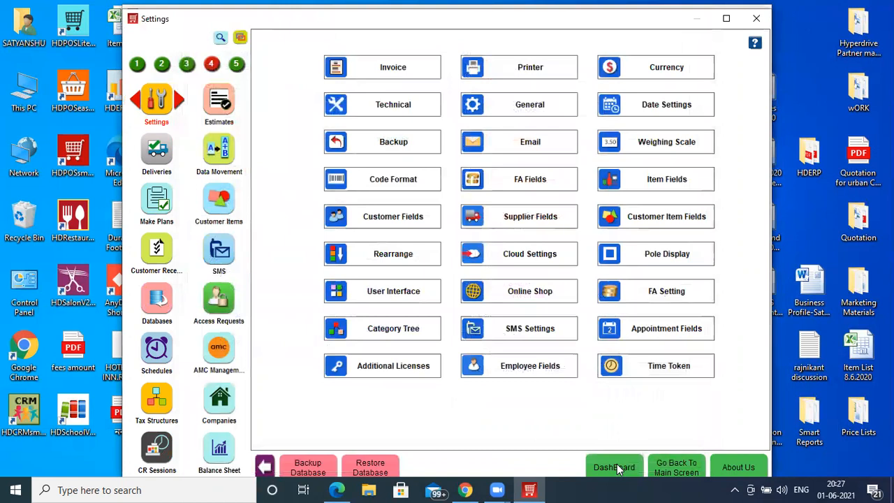
- Update employee Staff 1 with a sales commission of 1 percent and commission quick position 1
{"action": "left_click", "coordinate": [137, 66]}
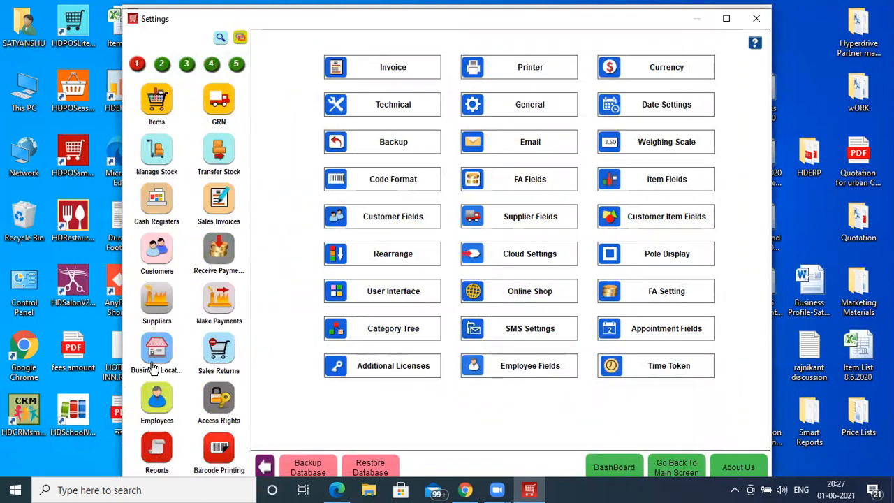
{"action": "left_click", "coordinate": [153, 403]}
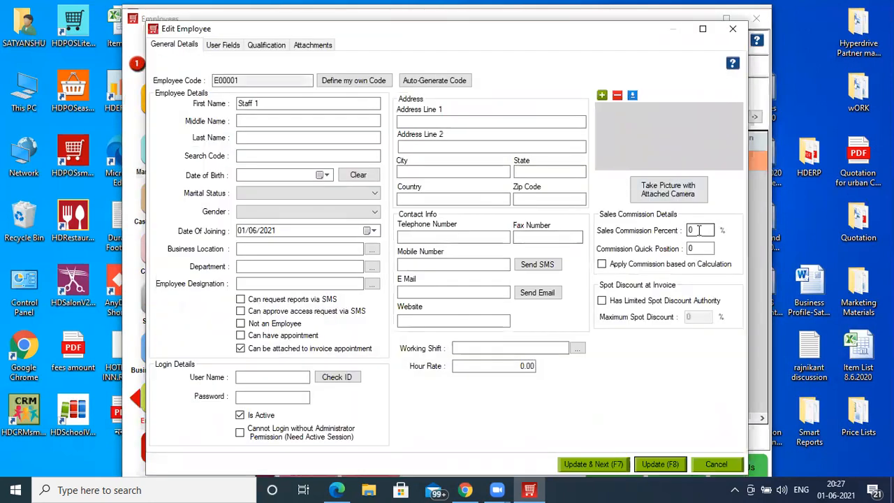
{"action": "left_click", "coordinate": [698, 230]}
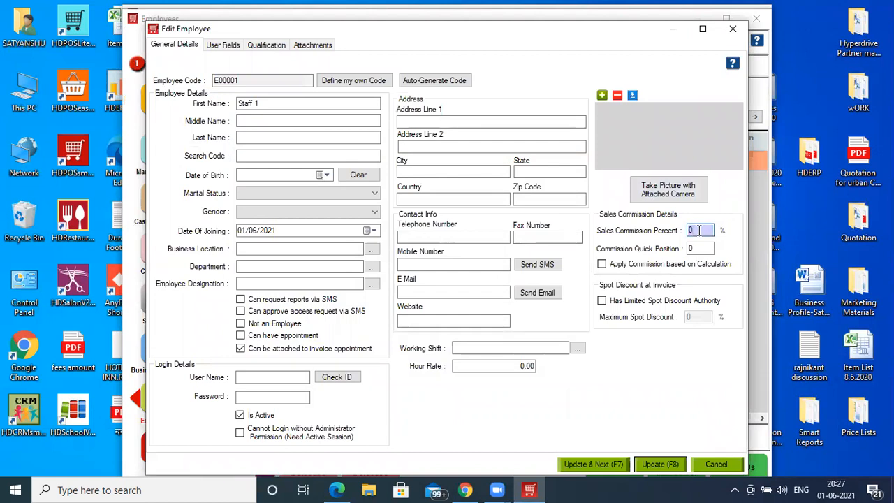
{"action": "type", "text": "1"}
{"action": "left_click", "coordinate": [699, 248]}
{"action": "type", "text": "1"}
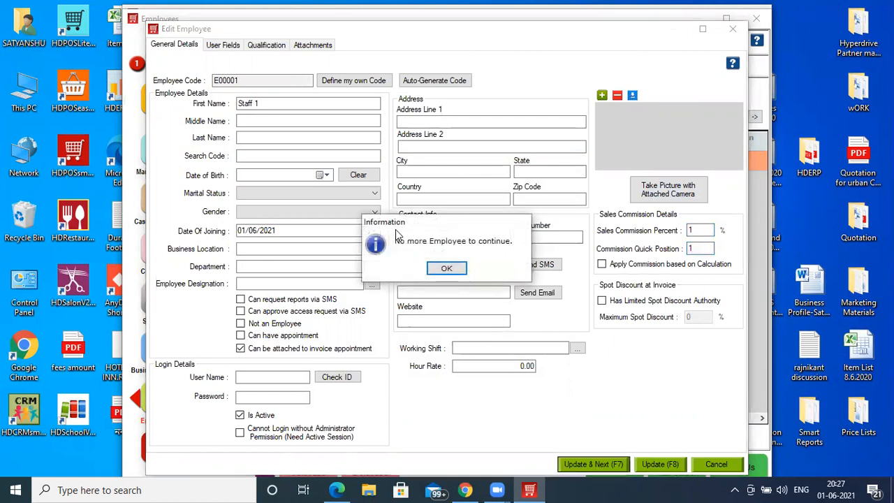
{"action": "left_click", "coordinate": [445, 267]}
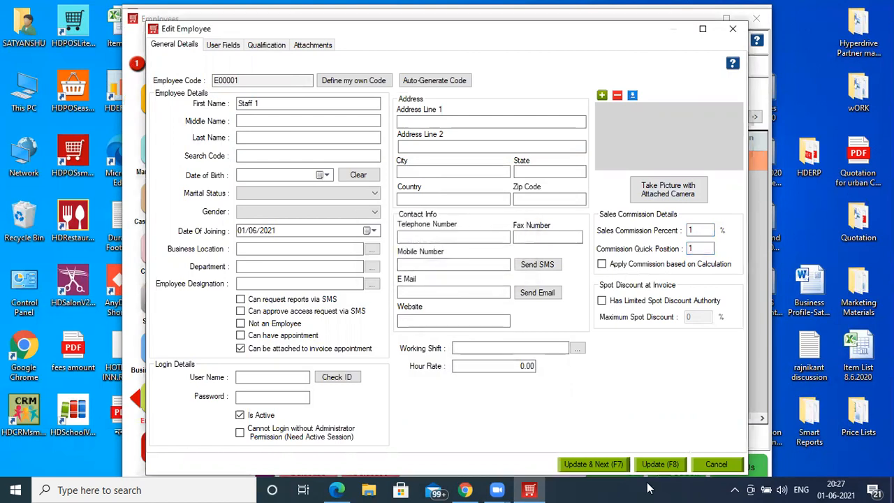
{"action": "key", "text": "Escape"}
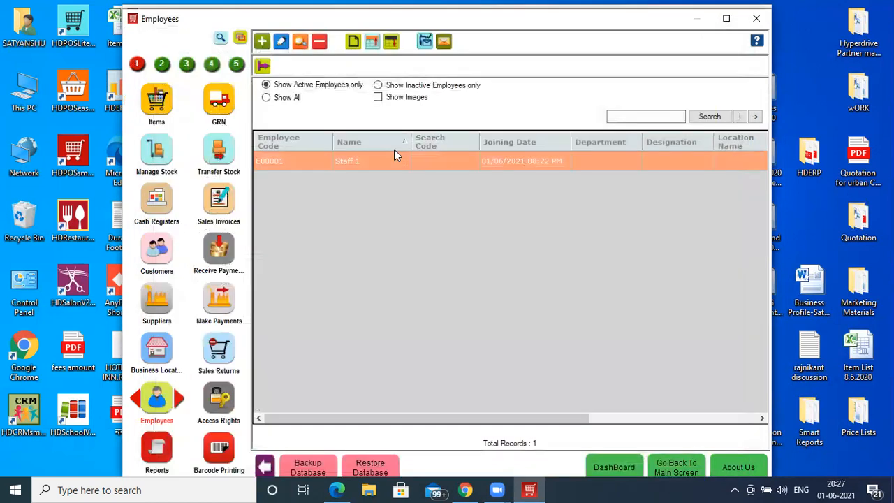
- Add a new employee Staff 2 with a sales commission of 1 percent and commission quick position 2
{"action": "left_click", "coordinate": [262, 44]}
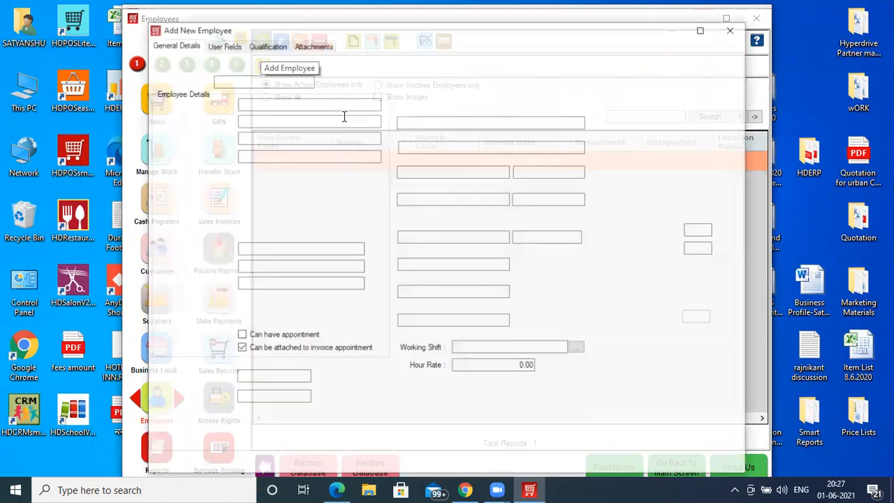
{"action": "type", "text": "S"}
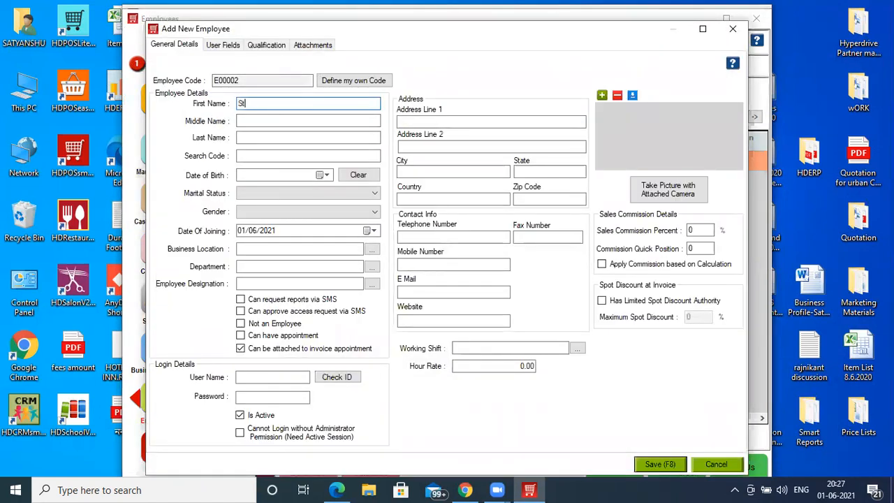
{"action": "type", "text": "taff 2"}
{"action": "left_click", "coordinate": [699, 231]}
{"action": "type", "text": "1"}
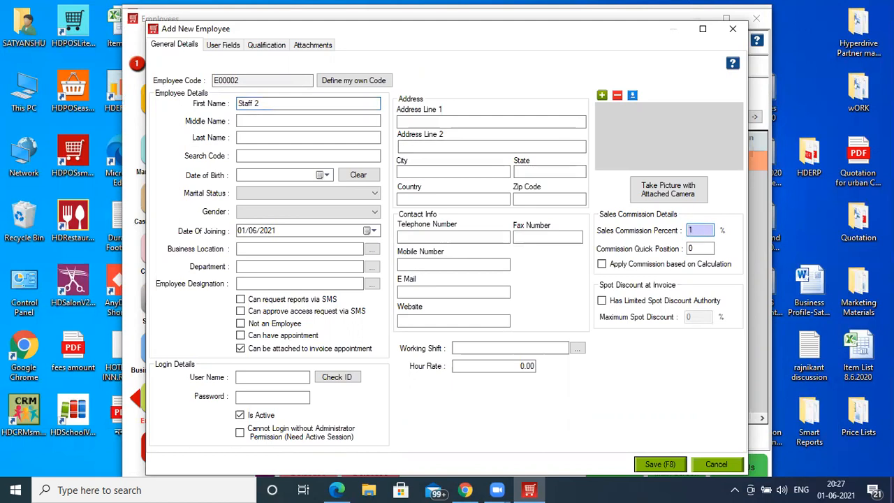
{"action": "left_click", "coordinate": [697, 249]}
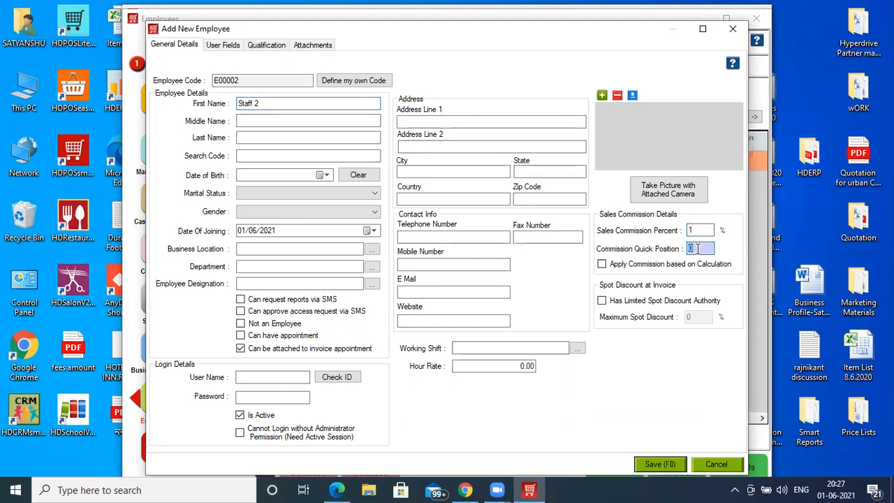
{"action": "type", "text": "2"}
{"action": "left_click", "coordinate": [659, 465]}
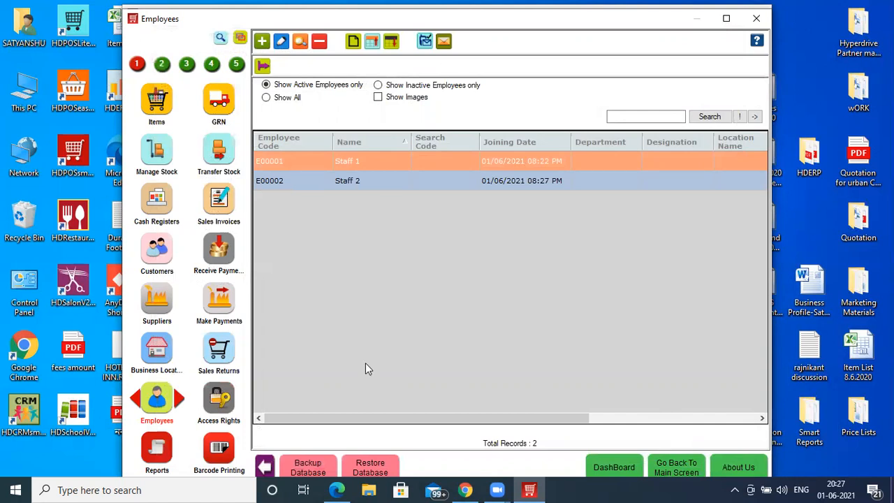
- Search the set-up functions for "fin" and add a finance agency under the person's full name
{"action": "left_click", "coordinate": [220, 40]}
{"action": "type", "text": "fin"}
{"action": "key", "text": "Return"}
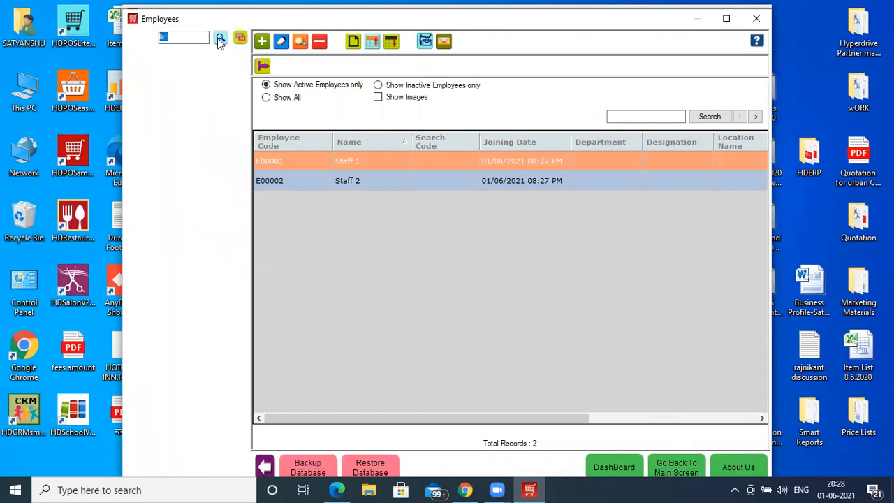
{"action": "left_click", "coordinate": [155, 120]}
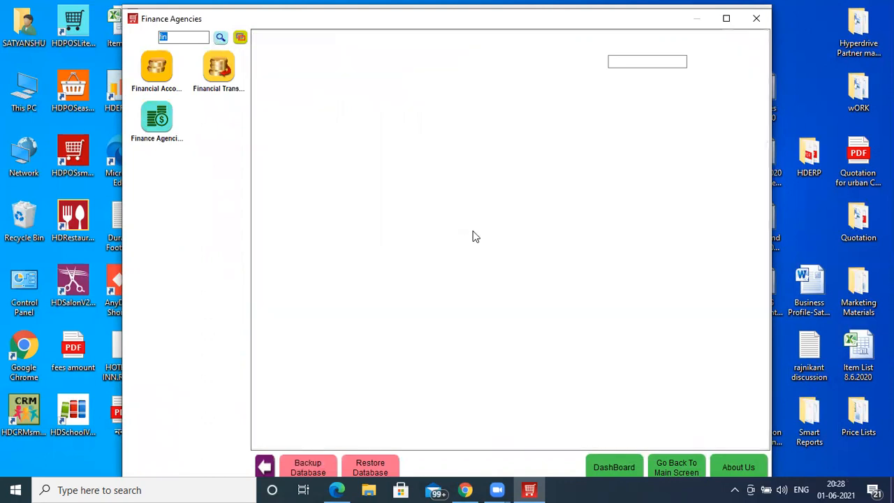
{"action": "left_click", "coordinate": [261, 40]}
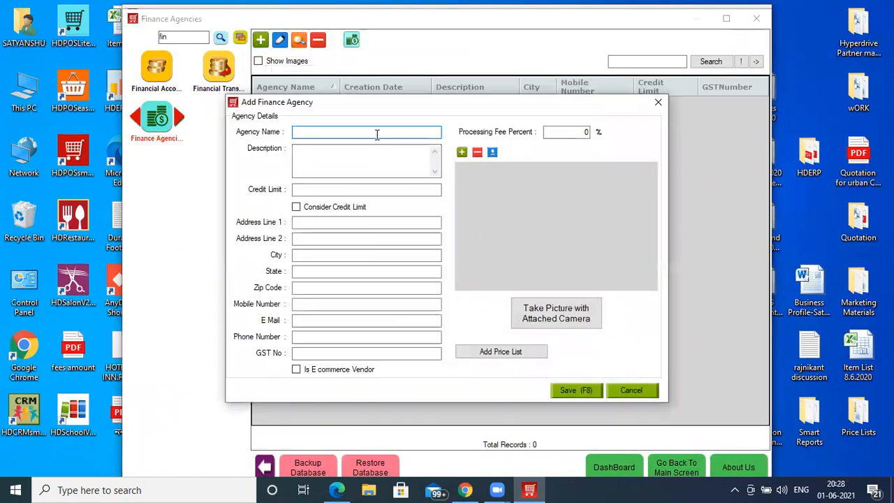
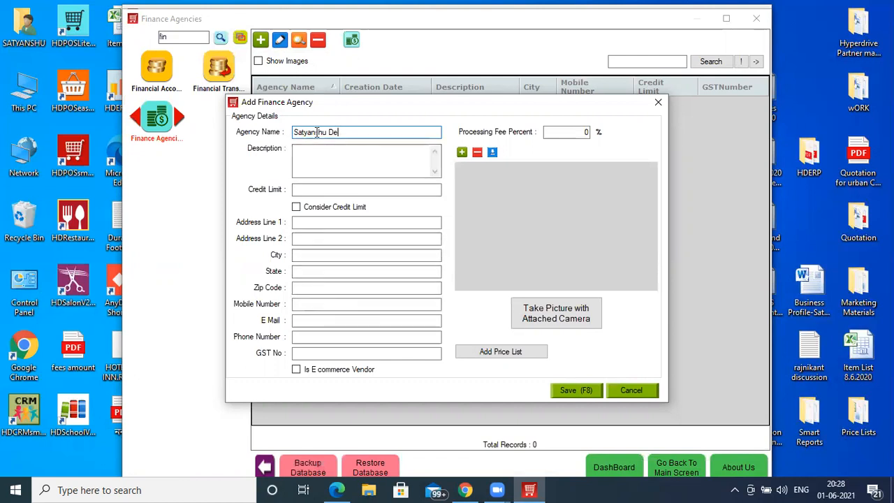
{"action": "left_click", "coordinate": [574, 390]}
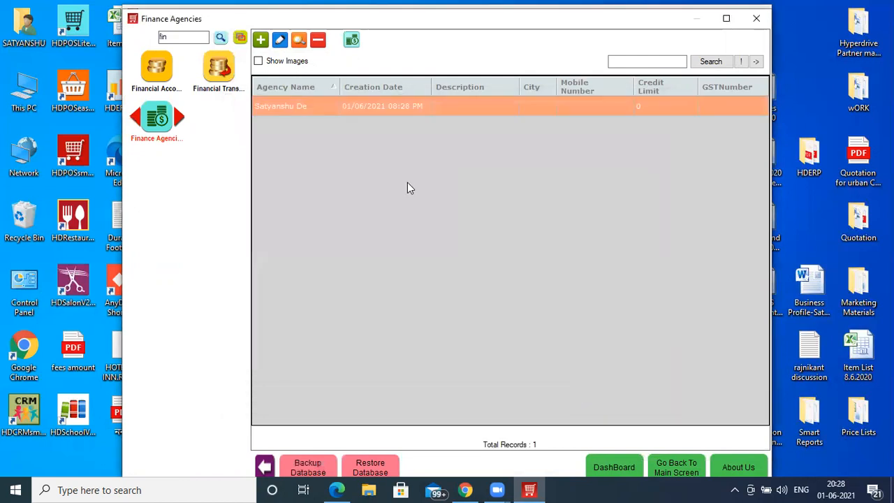
- Return to the open invoice and assign Staff 1 as sales executive for the Covaccine Does 1 item
{"action": "left_click", "coordinate": [690, 471]}
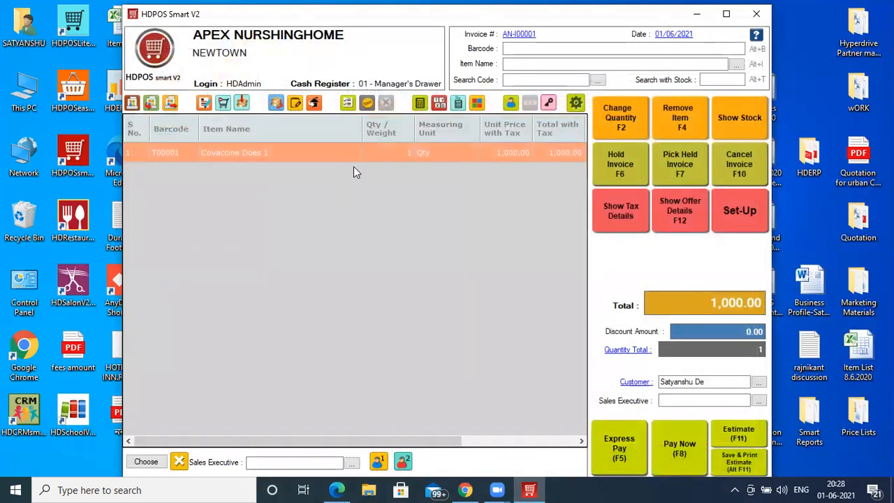
{"action": "left_click", "coordinate": [283, 461]}
{"action": "type", "text": "Staff 1"}
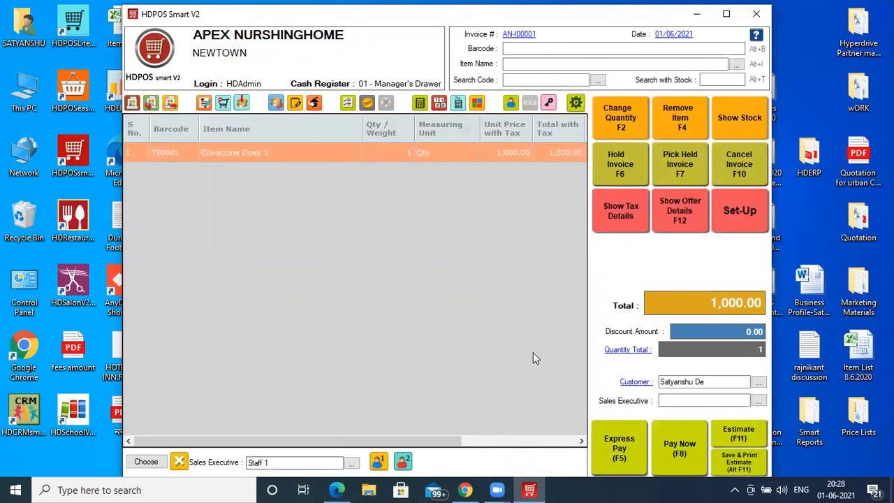
- Book the invoice's full 1,000.00 as approved pending on the finance agency and save the invoice
{"action": "left_click", "coordinate": [693, 473]}
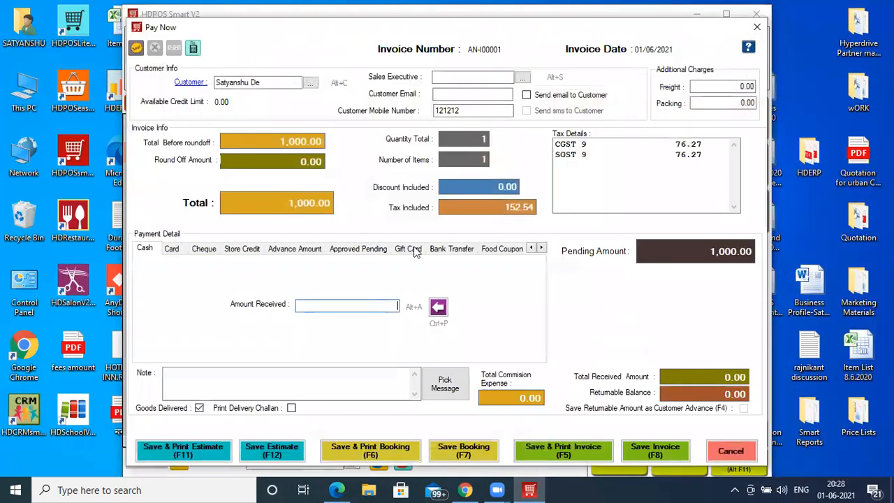
{"action": "left_click", "coordinate": [368, 252]}
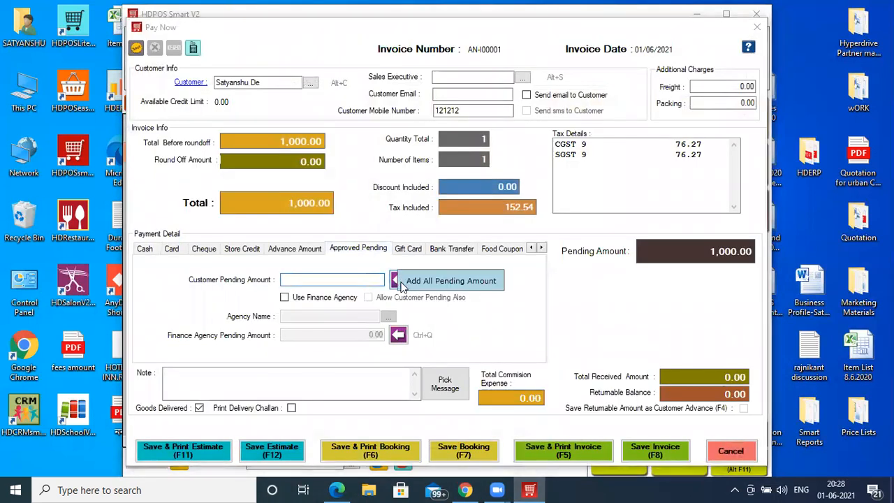
{"action": "left_click", "coordinate": [317, 298]}
{"action": "left_click", "coordinate": [326, 315]}
{"action": "key", "text": "Tab"}
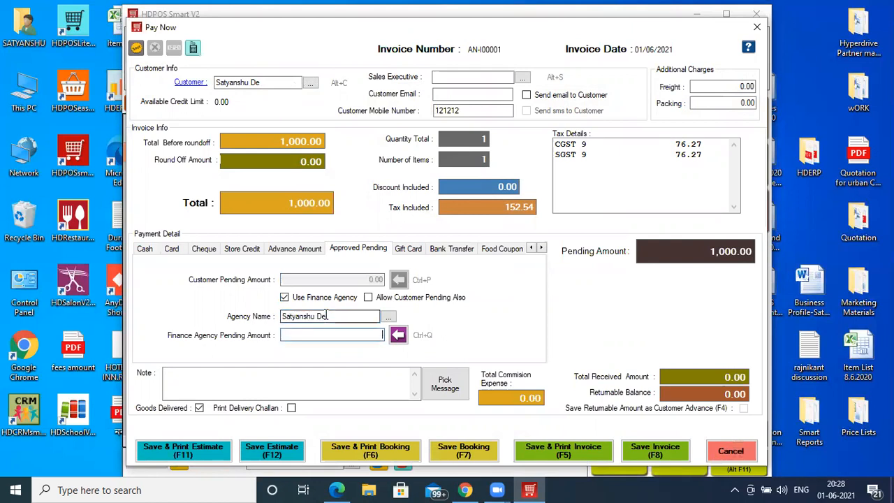
{"action": "left_click", "coordinate": [398, 336]}
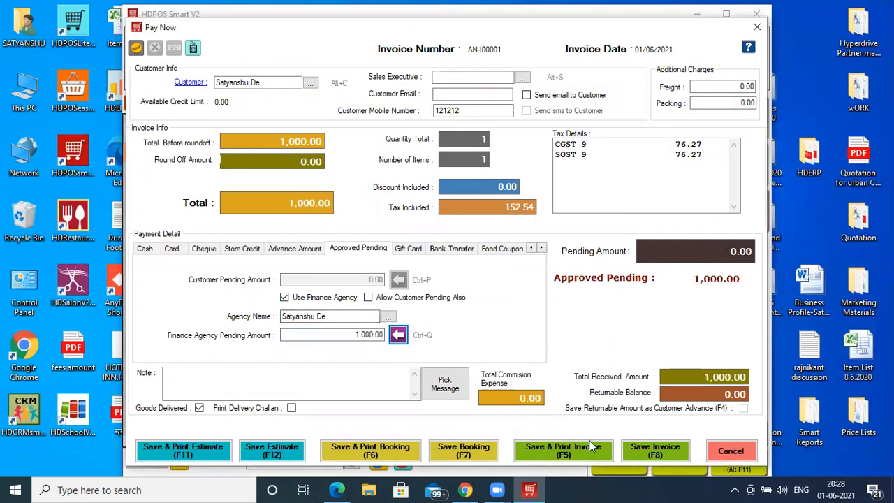
{"action": "left_click", "coordinate": [650, 455]}
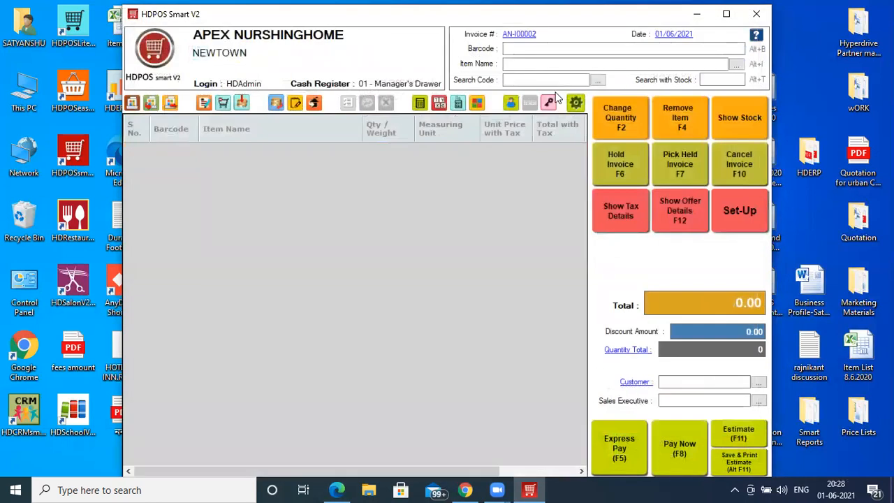
- Create a new customer from the invoice's customer field and enter the customer's full name
{"action": "left_click", "coordinate": [667, 382]}
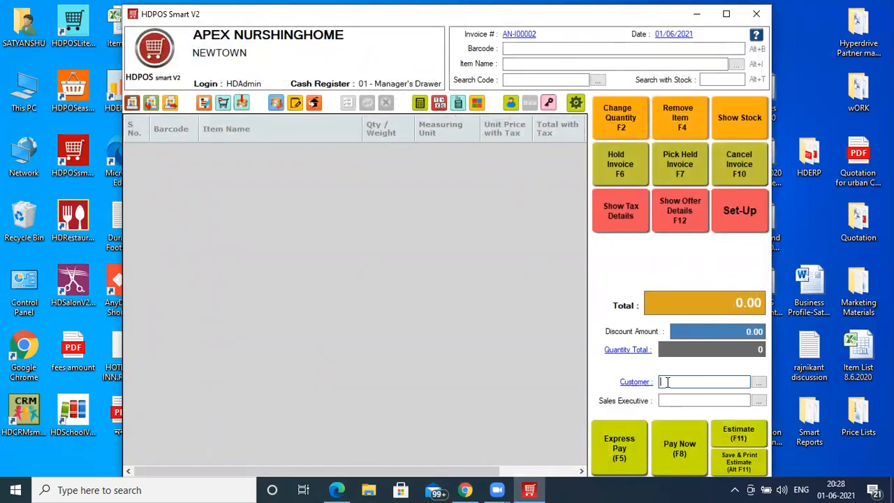
{"action": "type", "text": "+"}
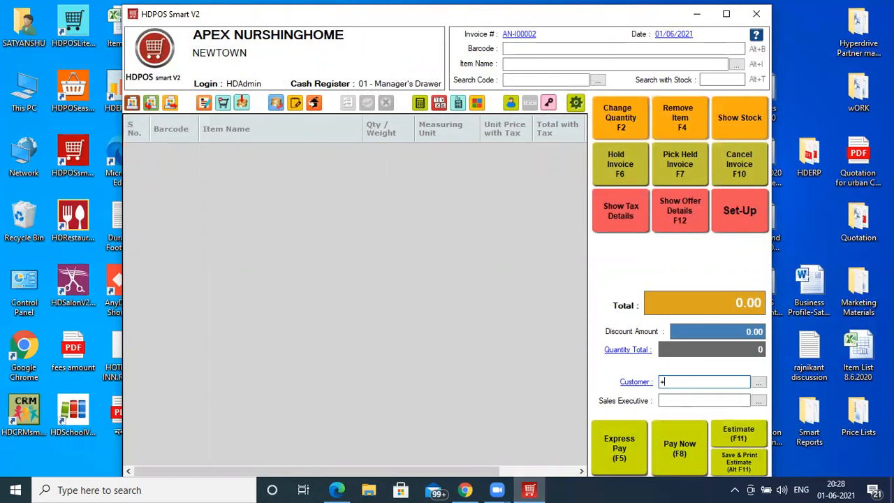
{"action": "key", "text": "Return"}
{"action": "type", "text": "Piya"}
{"action": "key", "text": "BackSpace"}
{"action": "key", "text": "BackSpace"}
{"action": "key", "text": "BackSpace"}
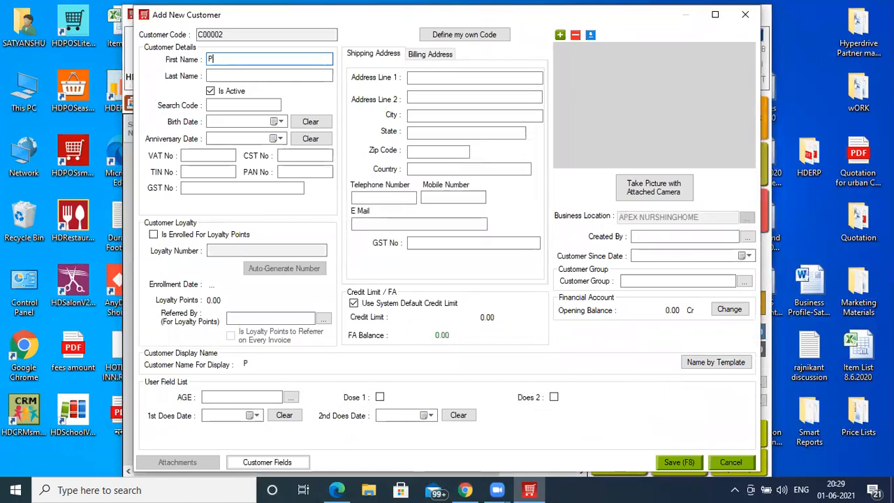
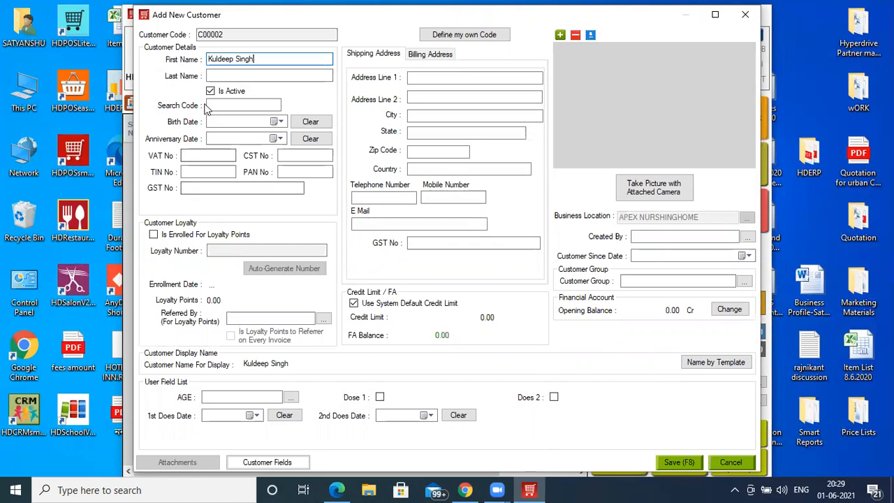
- Set the new customer's birth date and fill in the customer's identifying number as the search code
{"action": "left_click", "coordinate": [276, 123]}
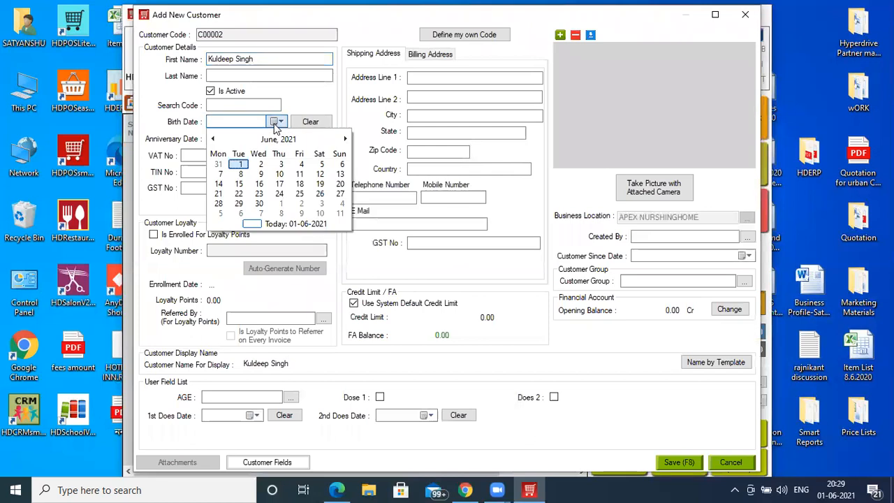
{"action": "left_click", "coordinate": [241, 164]}
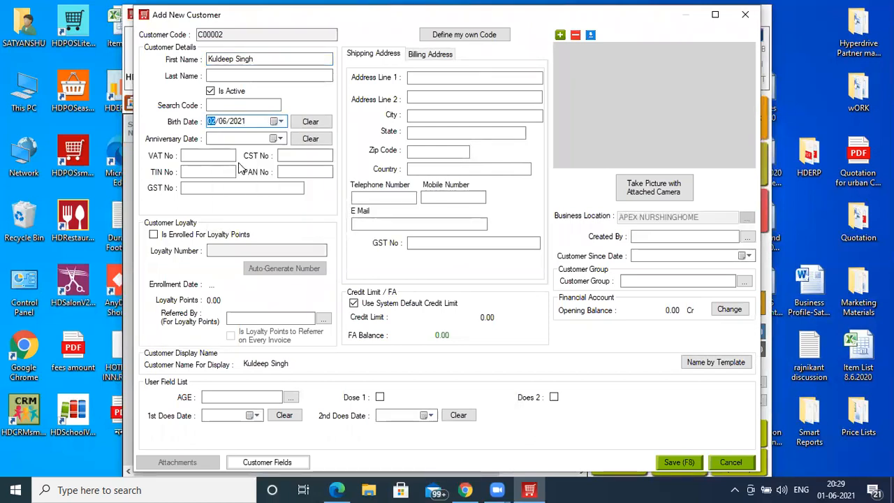
{"action": "key", "text": "Right"}
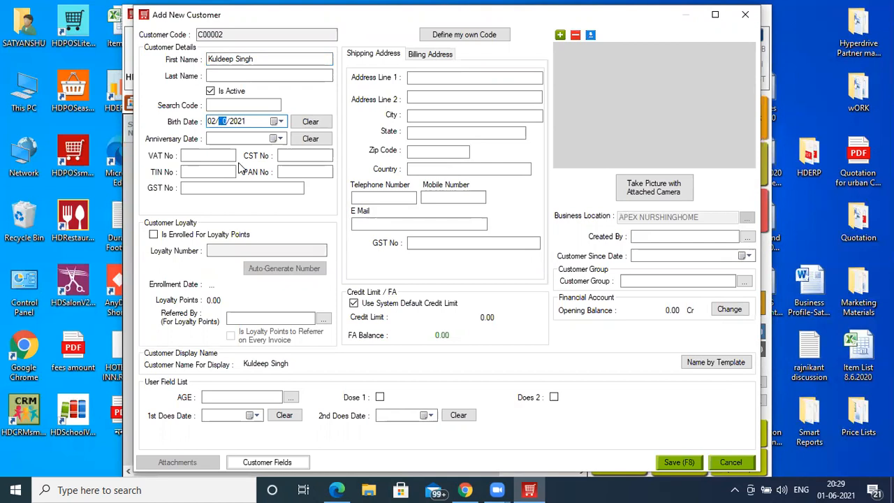
{"action": "key", "text": "Right"}
{"action": "type", "text": "1982"}
{"action": "left_click", "coordinate": [226, 105]}
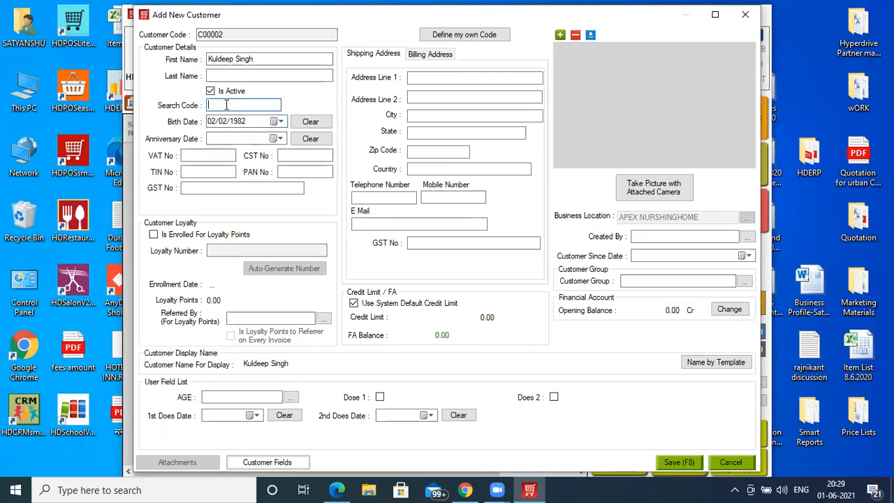
{"action": "type", "text": "1234456789"}
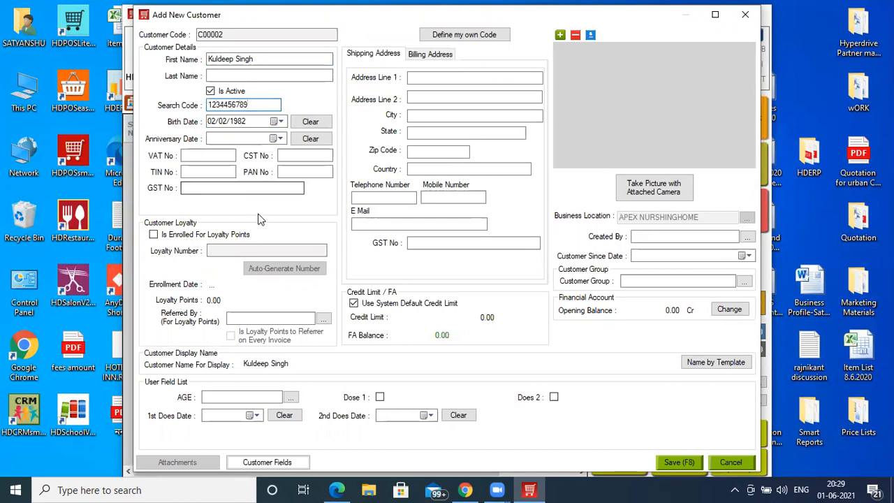
- Add 42 as a new age value and assign it to the customer
{"action": "left_click", "coordinate": [227, 397]}
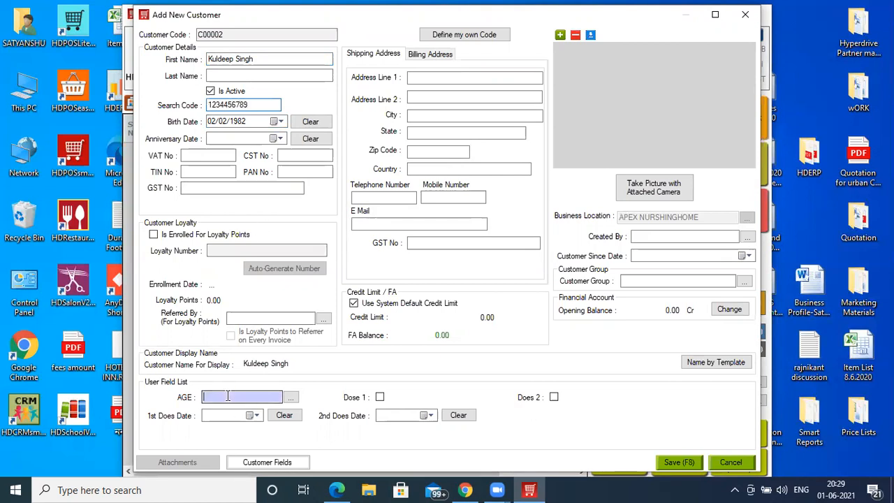
{"action": "type", "text": "+"}
{"action": "key", "text": "Return"}
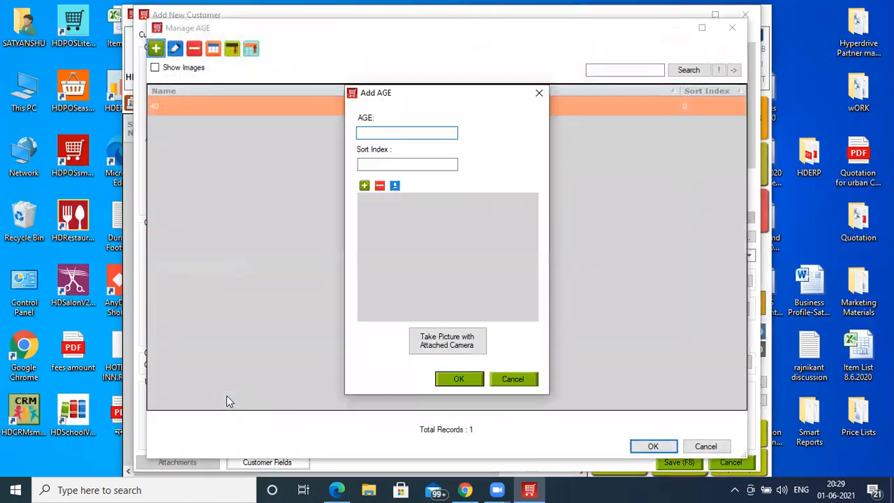
{"action": "type", "text": "42"}
{"action": "key", "text": "Return"}
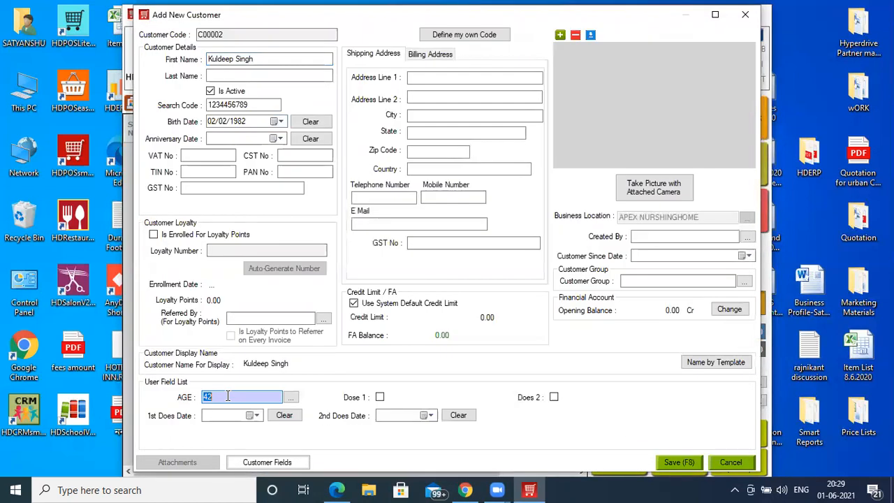
- Mark Dose 1 for the customer and set the first dose date to 01/06/2021
{"action": "left_click", "coordinate": [380, 397]}
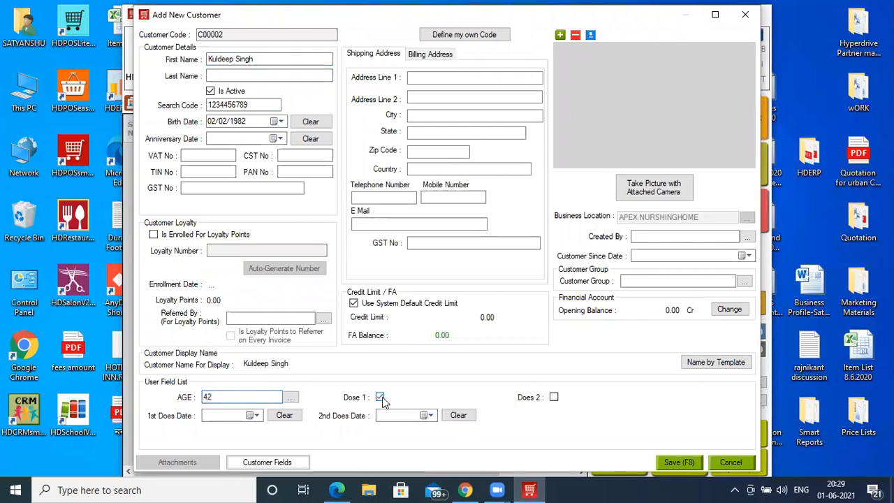
{"action": "left_click", "coordinate": [256, 417]}
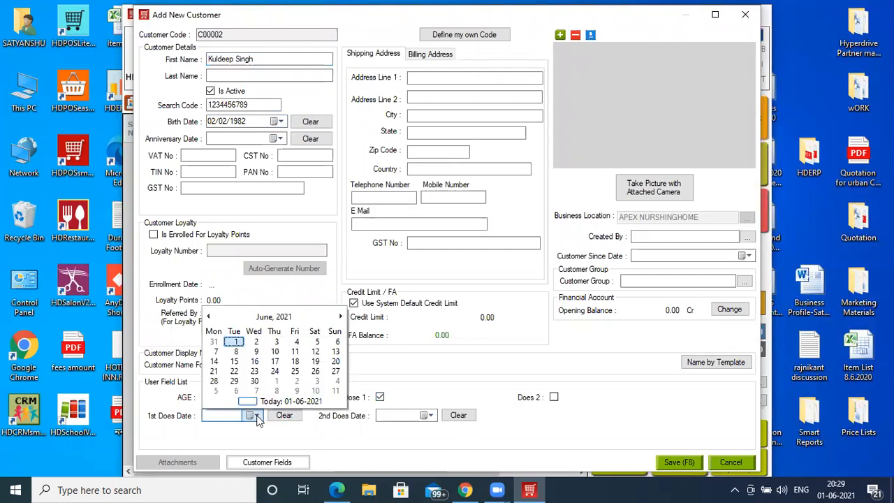
{"action": "left_click", "coordinate": [238, 344]}
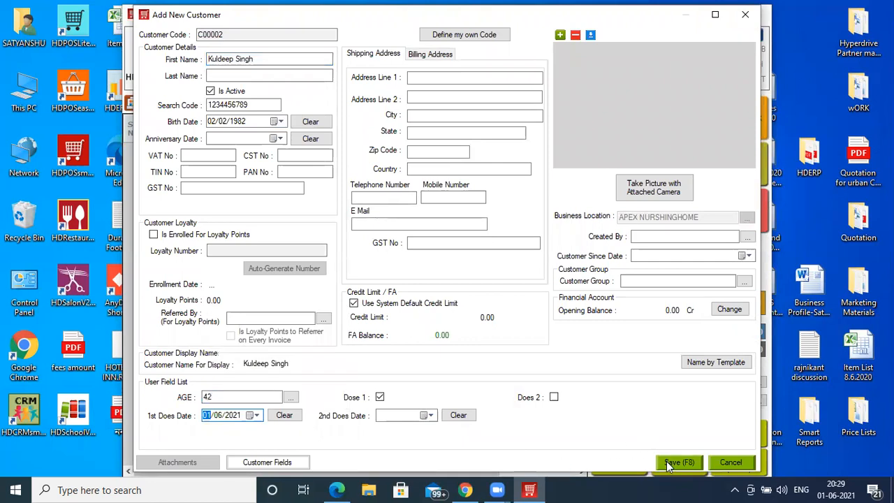
- Fill in the first line of the customer's shipping address and save the new customer
{"action": "left_click", "coordinate": [445, 78]}
{"action": "type", "text": "sadsdcdc v v v v f fv fv"}
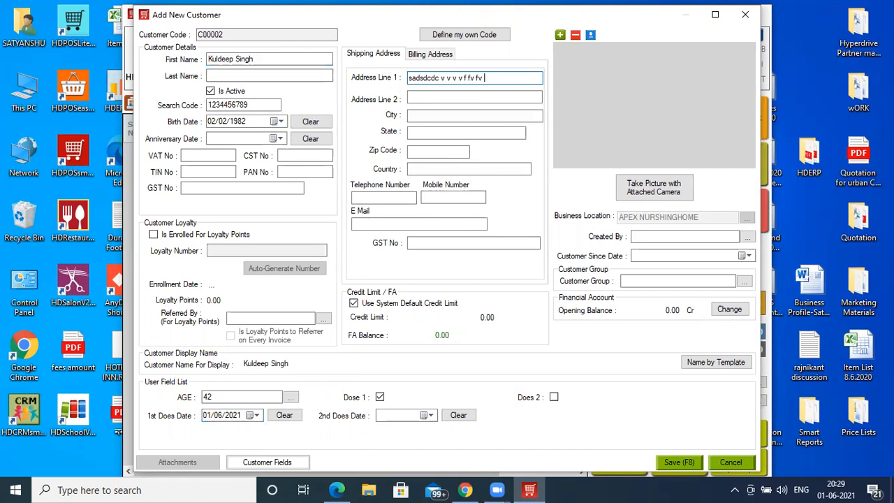
{"action": "left_click", "coordinate": [690, 465]}
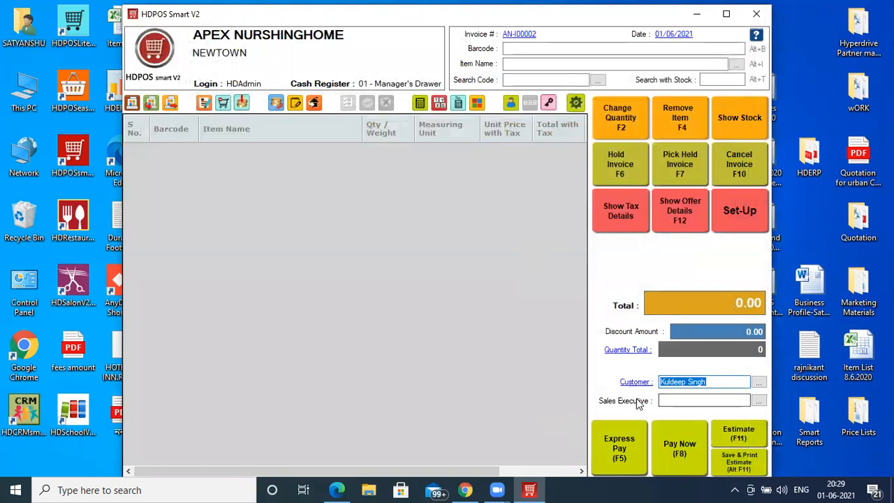
- Add Covaccine Does 1 from batch B1 to the invoice with Staff 2 as the item's sales executive
{"action": "left_click", "coordinate": [528, 64]}
{"action": "type", "text": "c"}
{"action": "key", "text": "Down"}
{"action": "key", "text": "Return"}
{"action": "key", "text": "Down"}
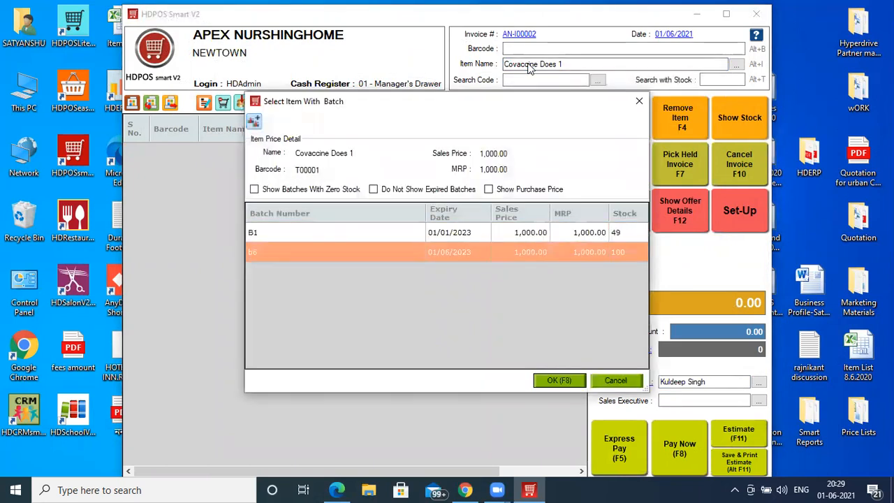
{"action": "left_click", "coordinate": [489, 236]}
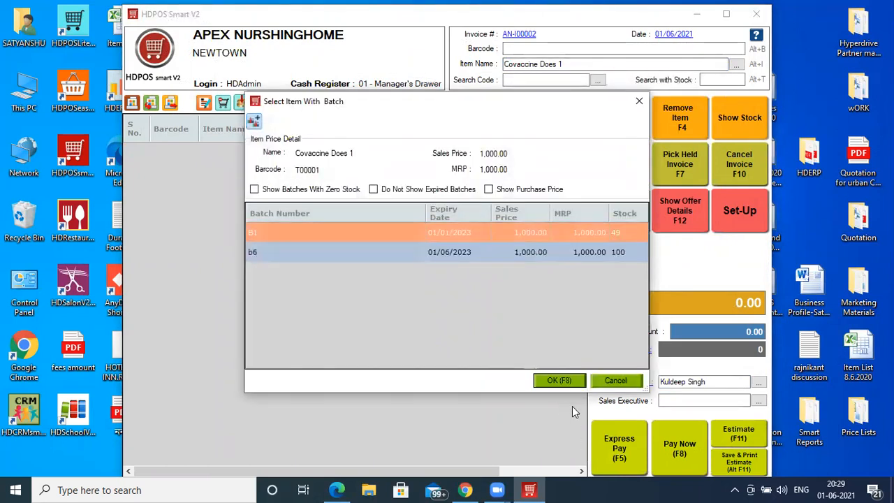
{"action": "left_click", "coordinate": [572, 383]}
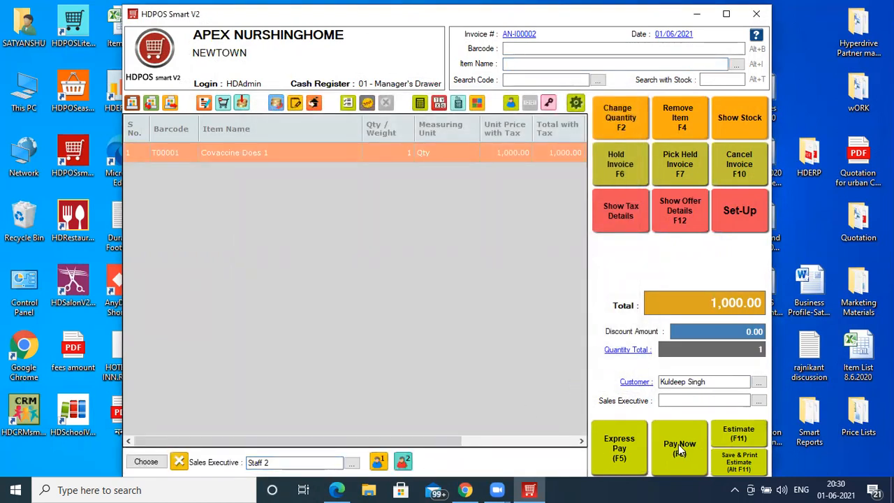
- Pay the invoice by booking the full 1,000.00 as approved pending on the finance agency, and save it
{"action": "key", "text": "F8"}
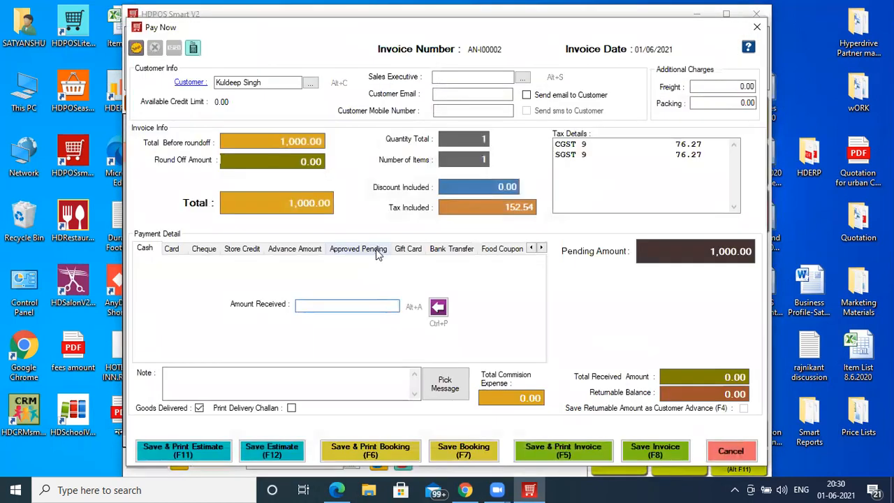
{"action": "left_click", "coordinate": [375, 250]}
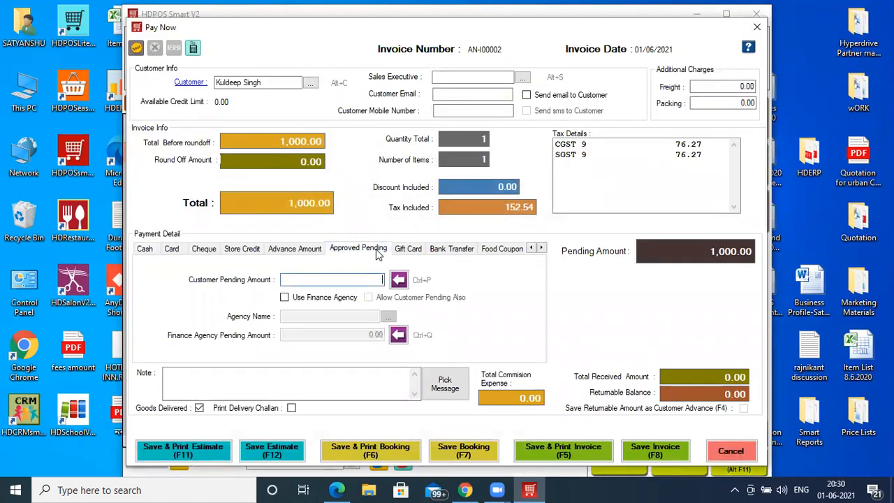
{"action": "left_click", "coordinate": [347, 299]}
{"action": "left_click", "coordinate": [347, 315]}
{"action": "key", "text": "Tab"}
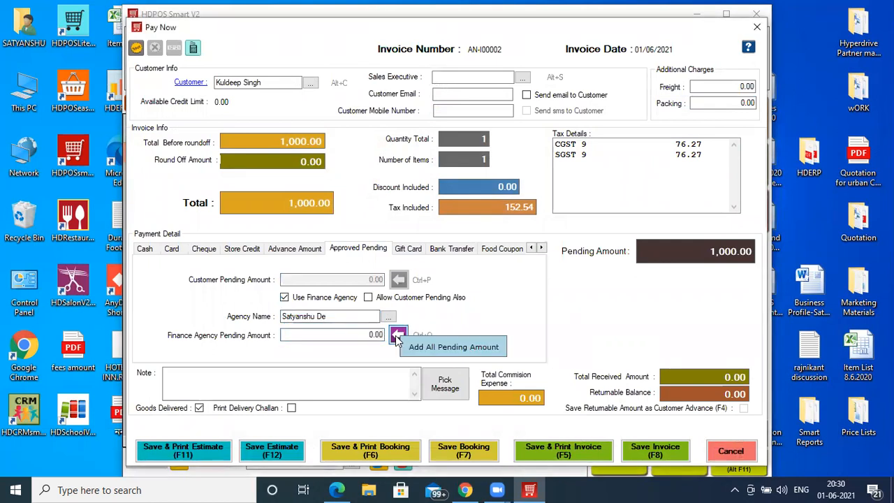
{"action": "left_click", "coordinate": [398, 334]}
{"action": "left_click", "coordinate": [658, 456]}
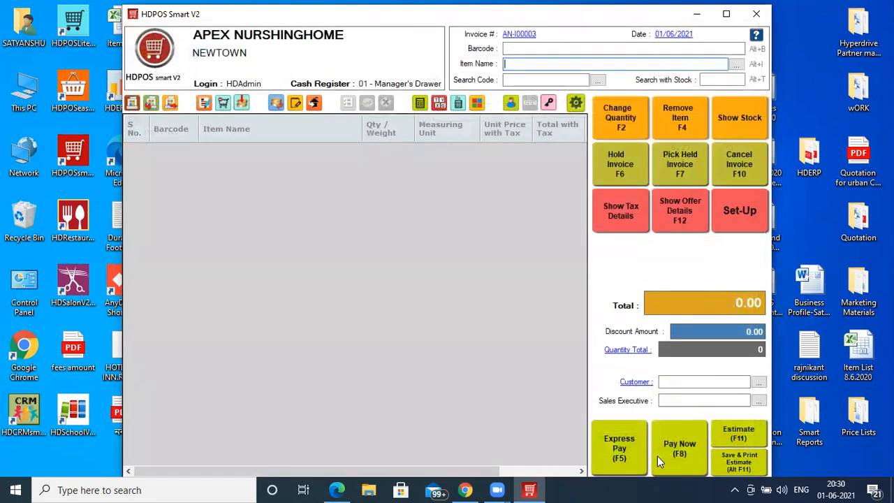
- Open the set-up reports and list the A4-size GST reports for sales invoices
{"action": "left_click", "coordinate": [746, 210]}
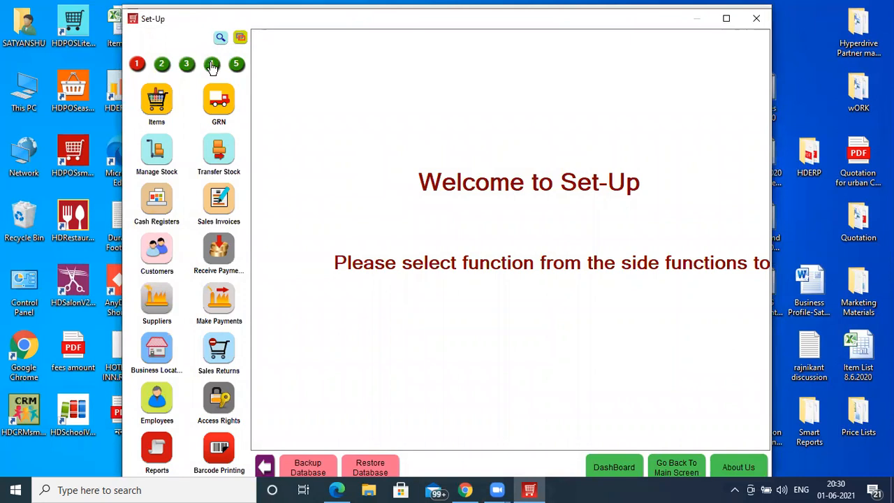
{"action": "left_click", "coordinate": [159, 447]}
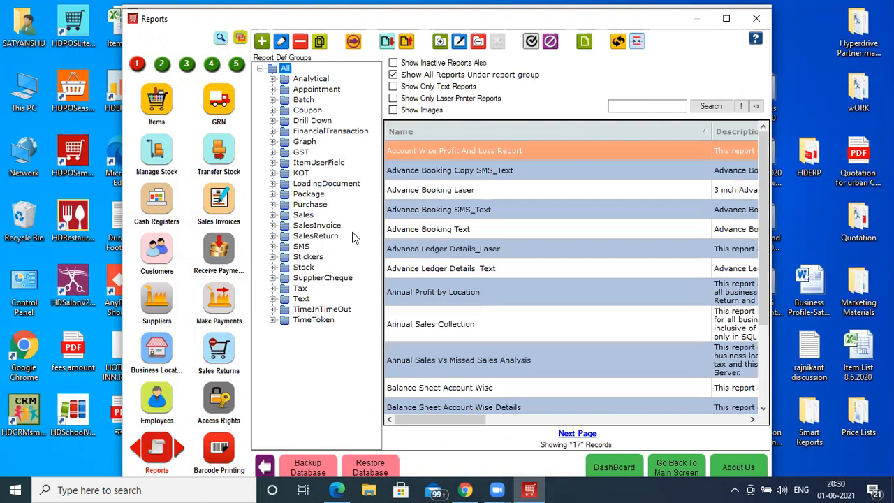
{"action": "left_click", "coordinate": [272, 225]}
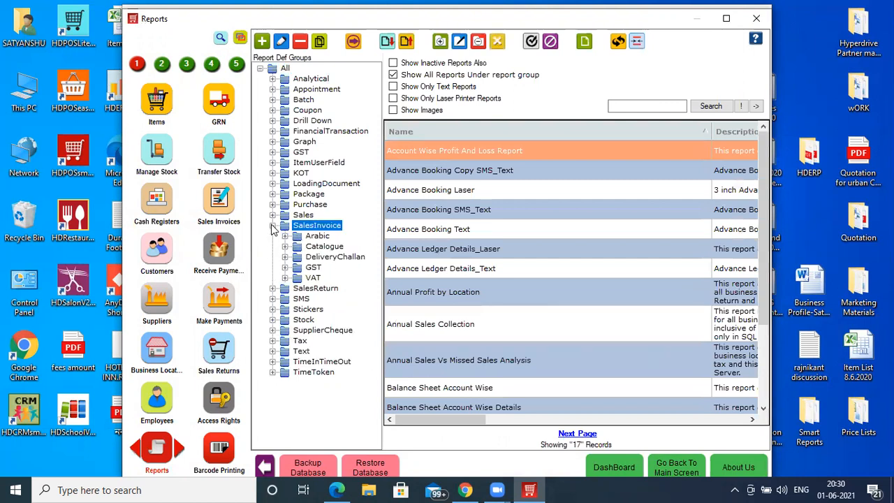
{"action": "left_click", "coordinate": [285, 267]}
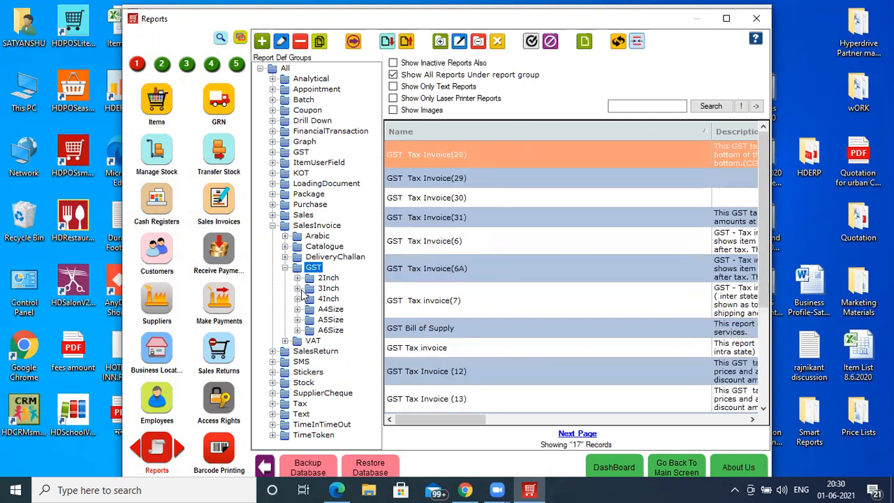
{"action": "left_click", "coordinate": [299, 309]}
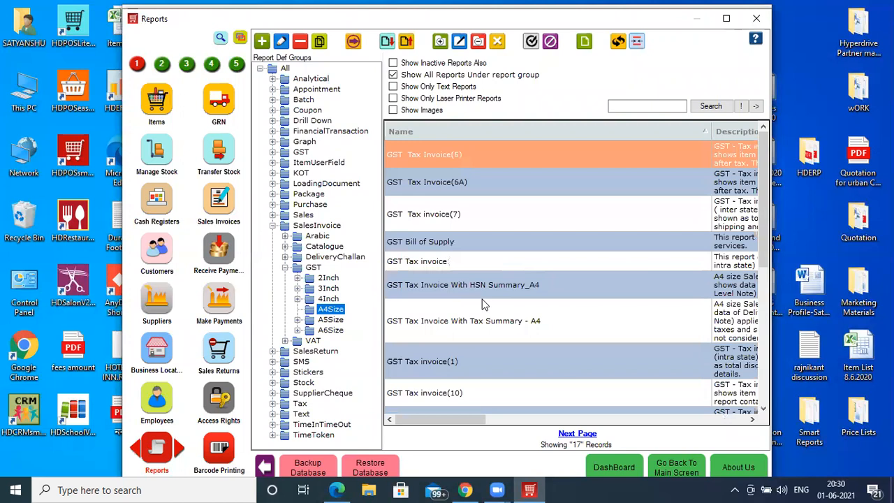
- Preview the GST Tax Invoice With HSN Summary_A4 report for the first sales invoice, and close the preview
{"action": "left_click", "coordinate": [517, 292]}
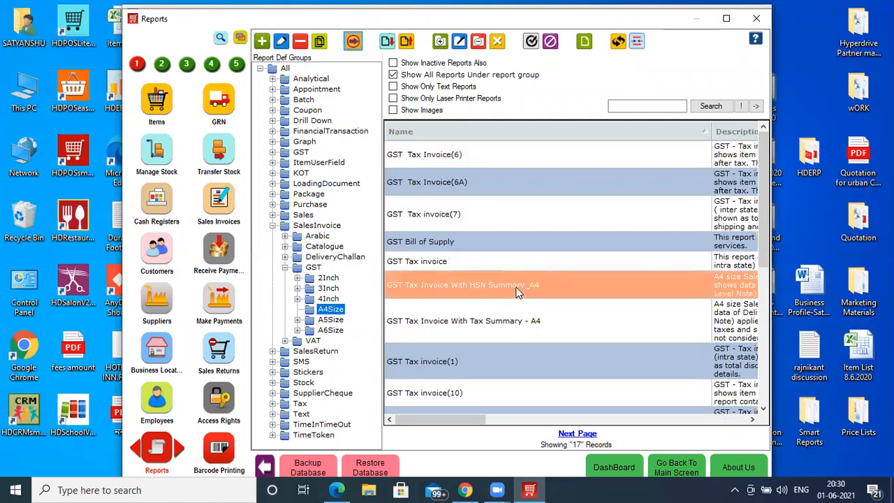
{"action": "double_click", "coordinate": [517, 292]}
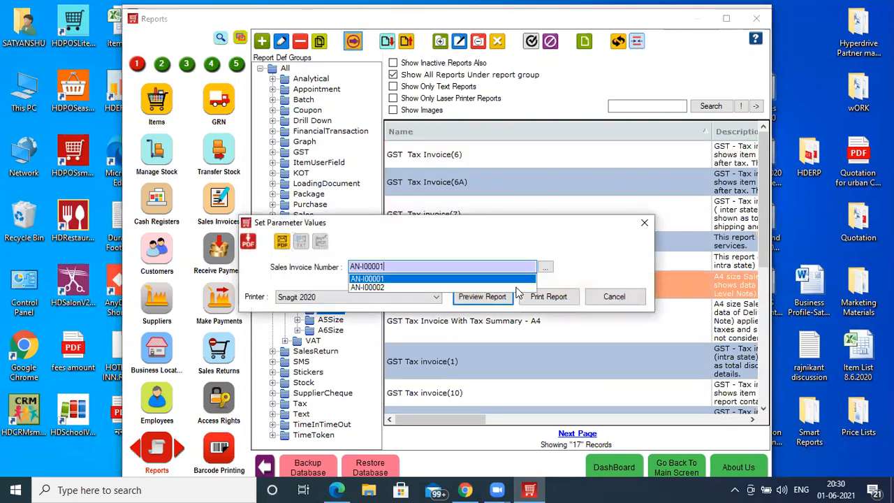
{"action": "key", "text": "Return"}
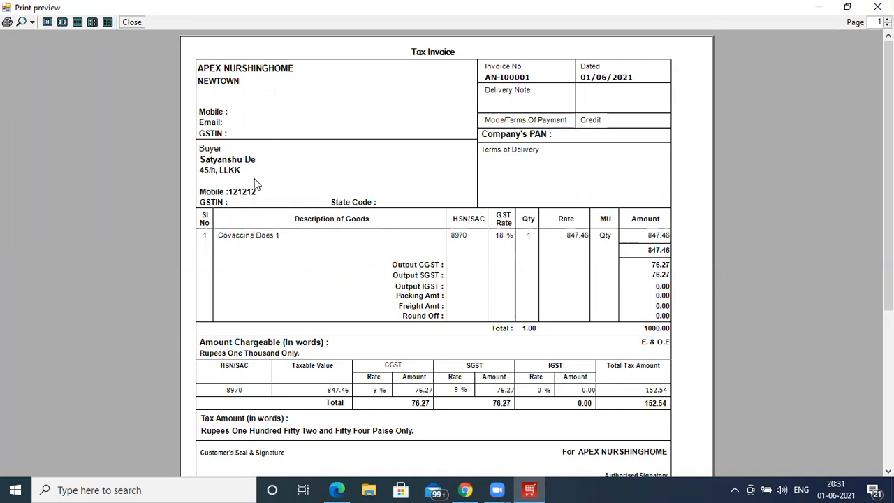
{"action": "left_click", "coordinate": [139, 25]}
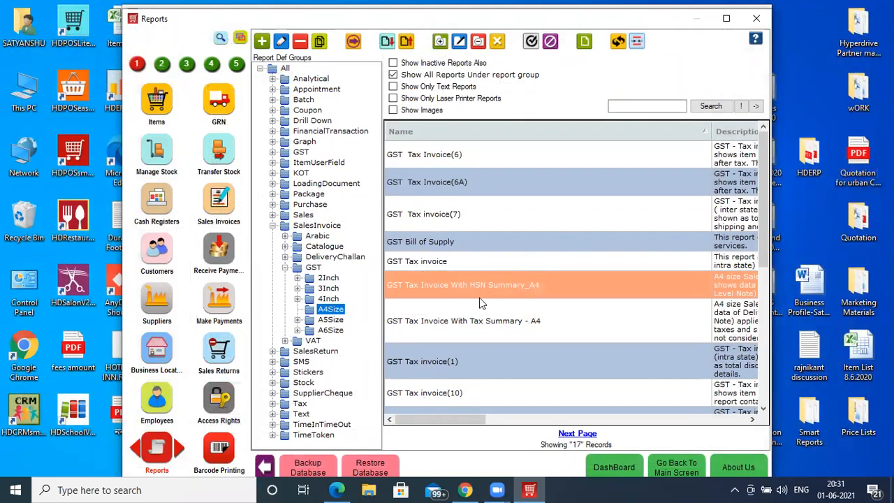
{"action": "left_click", "coordinate": [212, 65]}
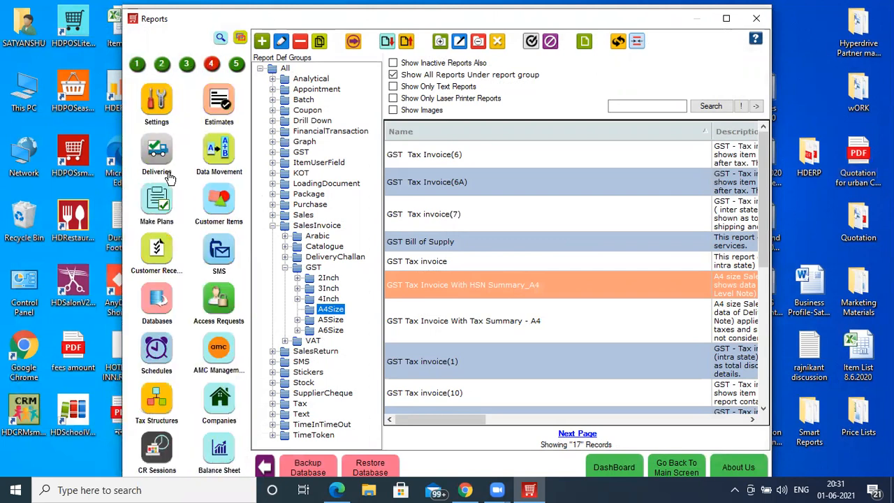
{"action": "left_click", "coordinate": [138, 65]}
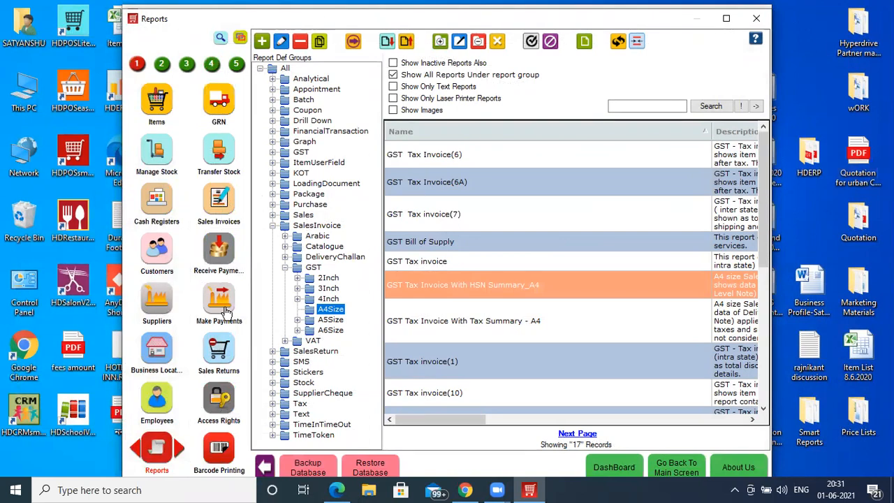
- Start a received payment from a finance agency and enter the agency's name to load its pending invoices
{"action": "left_click", "coordinate": [225, 310]}
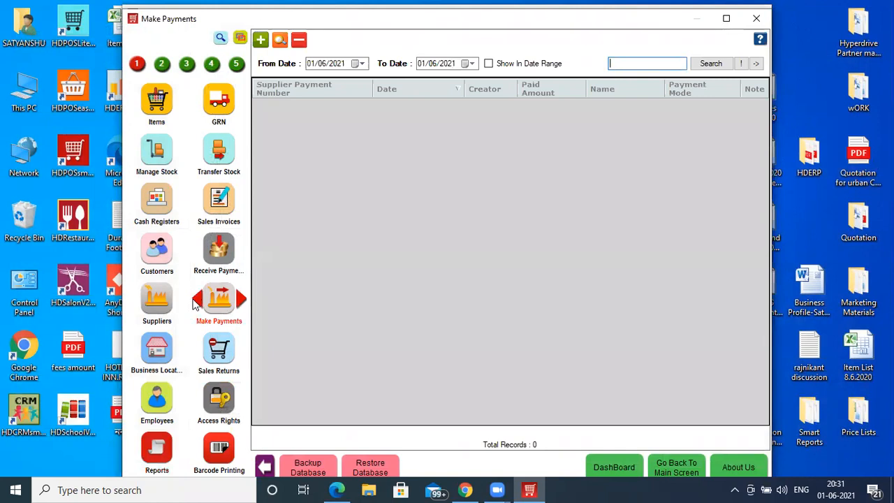
{"action": "left_click", "coordinate": [218, 257]}
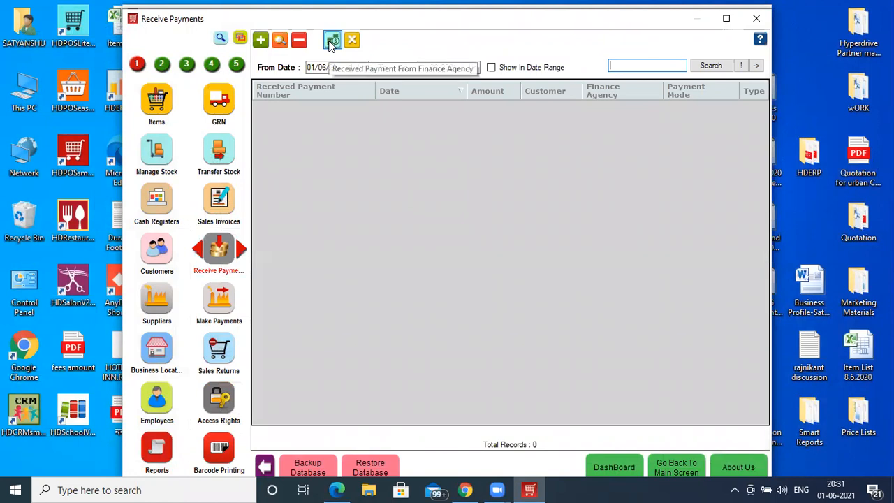
{"action": "left_click", "coordinate": [333, 41]}
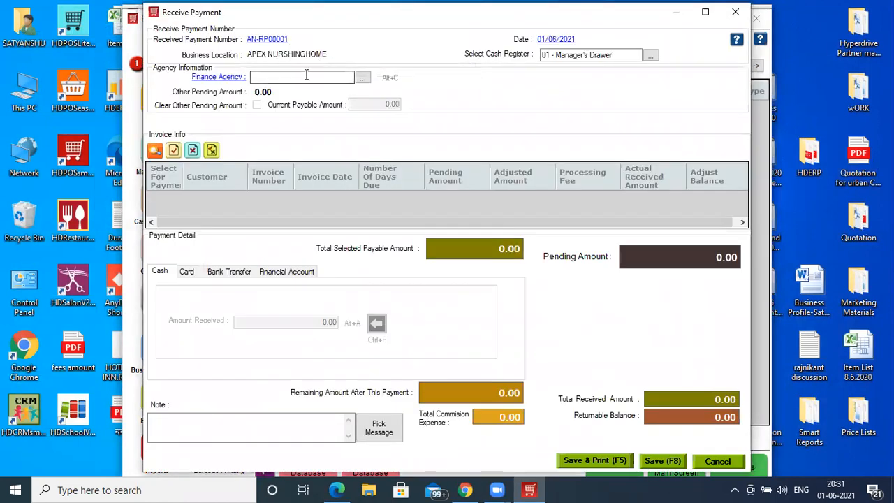
{"action": "key", "text": "Return"}
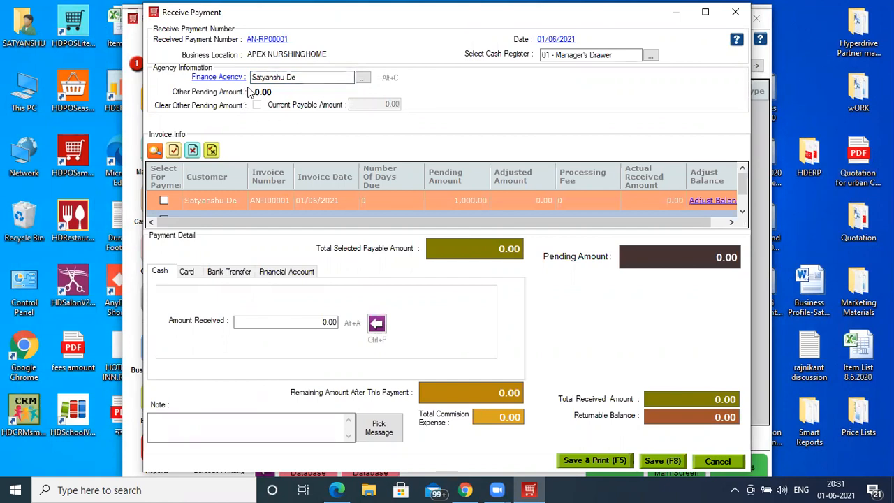
- Select all of the agency's pending invoices, receive the full 2,000.00 in cash, and save the payment
{"action": "left_click", "coordinate": [705, 12]}
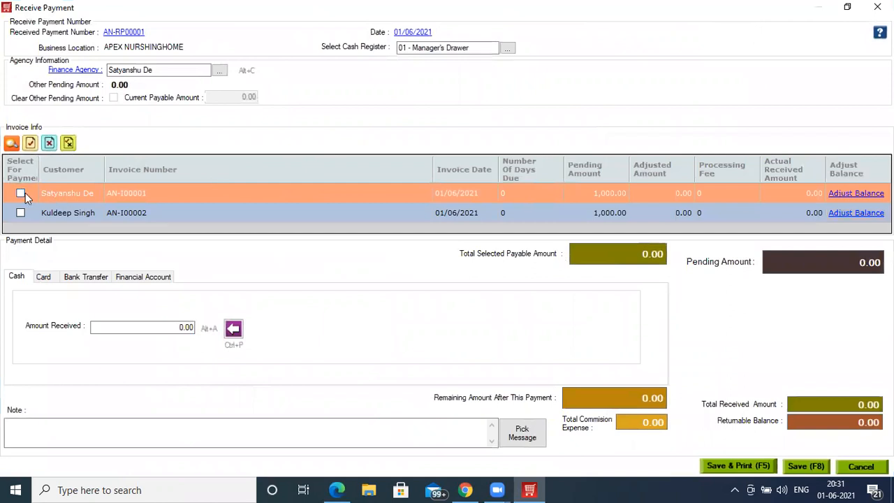
{"action": "left_click", "coordinate": [31, 143]}
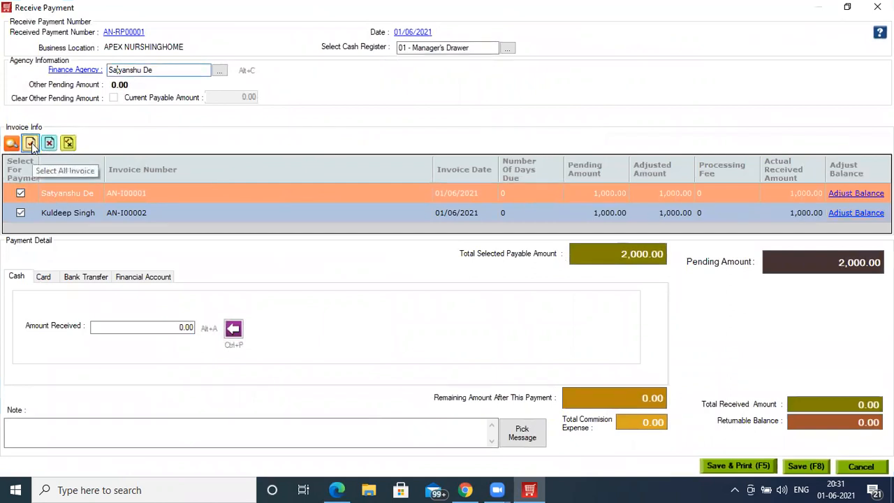
{"action": "left_click", "coordinate": [231, 331]}
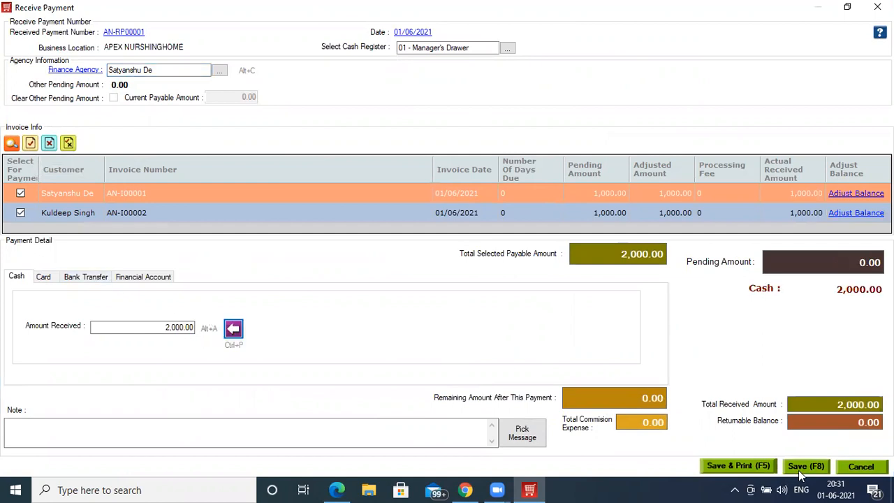
{"action": "left_click", "coordinate": [798, 465]}
{"action": "left_click", "coordinate": [454, 258]}
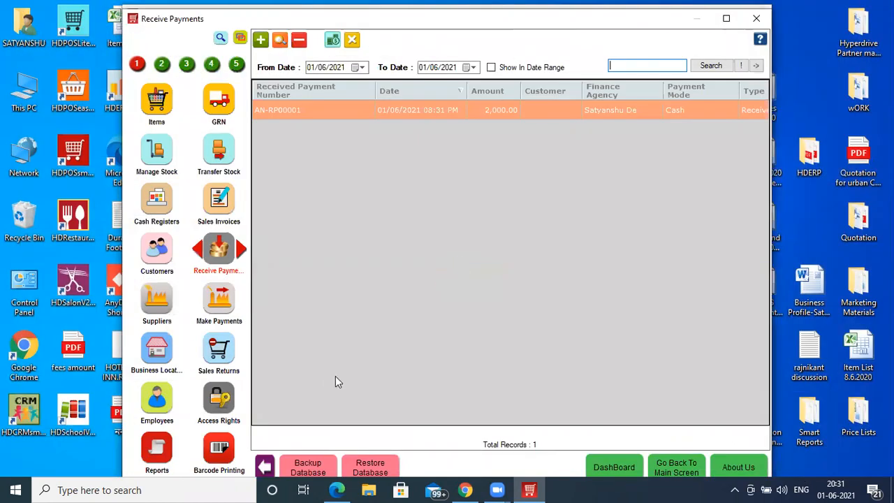
- Search the reports for "day clo", preview Day Closing By Business Location for 01/06/2021 at APEX NURSHINGHOME, and close the preview
{"action": "left_click", "coordinate": [155, 448]}
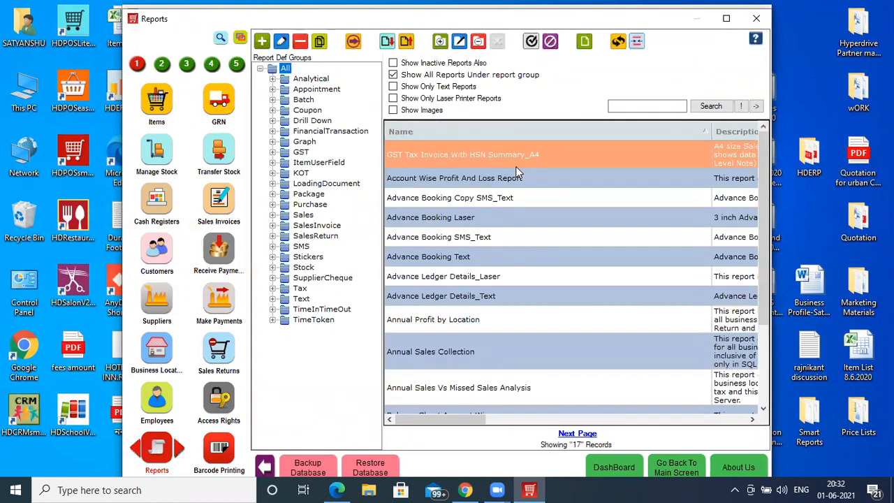
{"action": "left_click", "coordinate": [642, 106]}
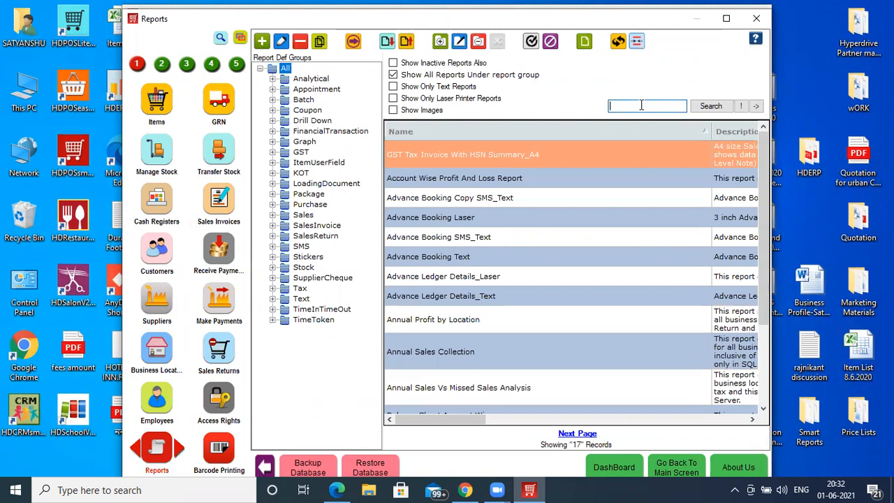
{"action": "type", "text": "day clo"}
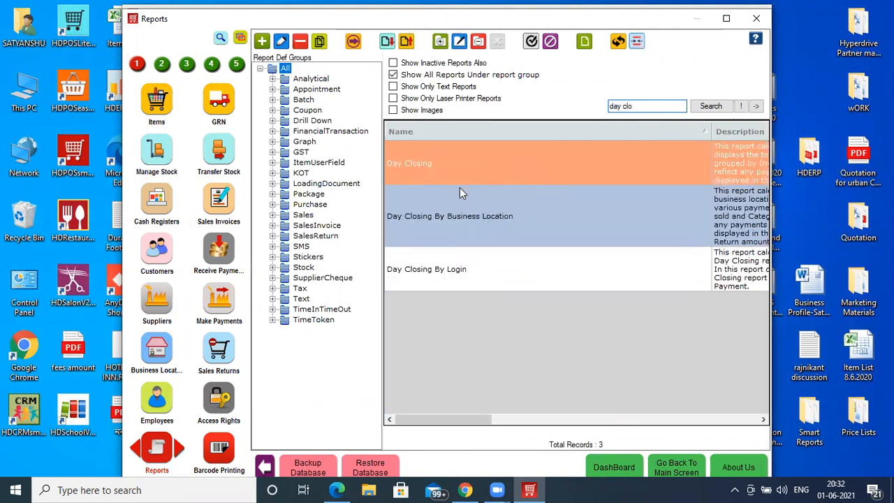
{"action": "double_click", "coordinate": [459, 217]}
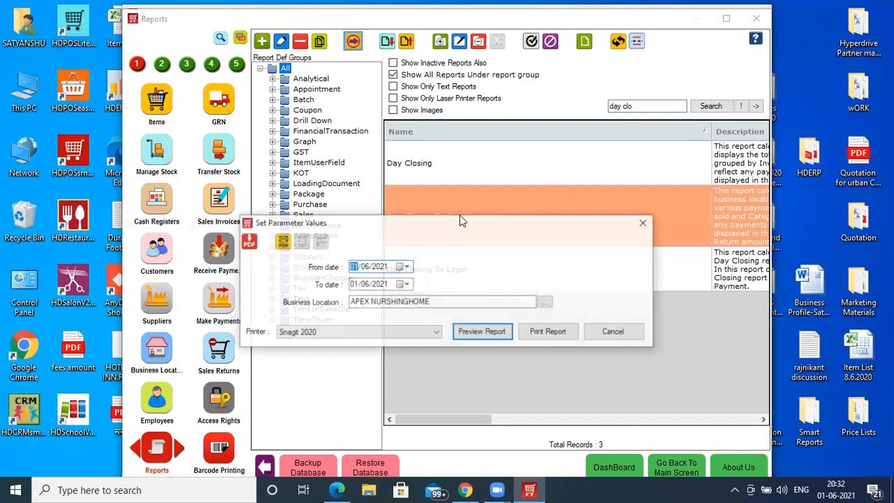
{"action": "left_click", "coordinate": [475, 332]}
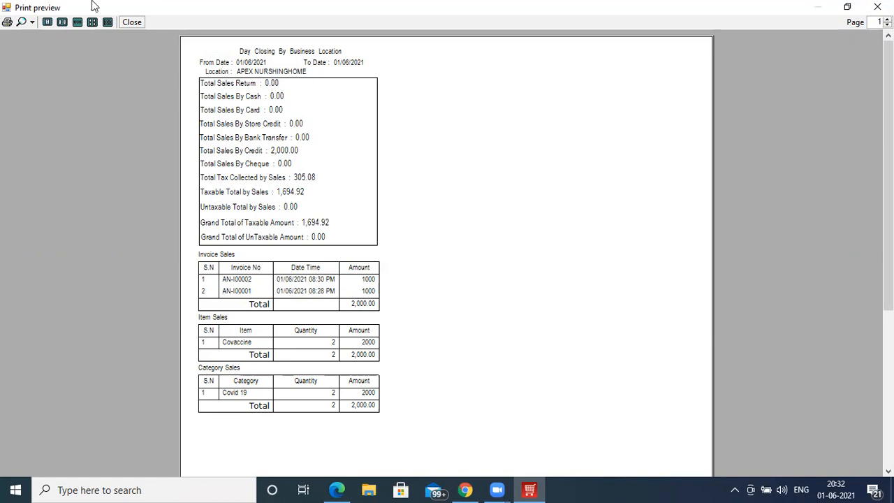
{"action": "left_click", "coordinate": [132, 23]}
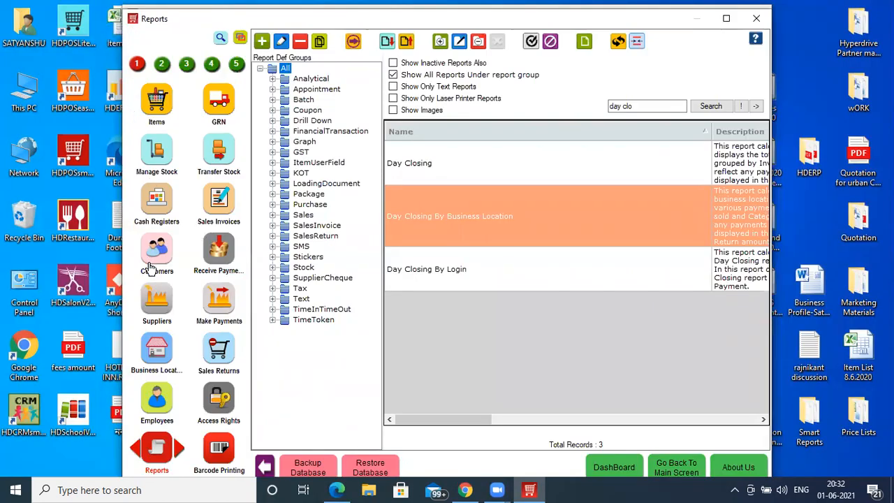
- Review the batch-wise stock of Covaccine Does 1 in the APEX NURSHINGHOME warehouse, and close the batch list
{"action": "left_click", "coordinate": [155, 158]}
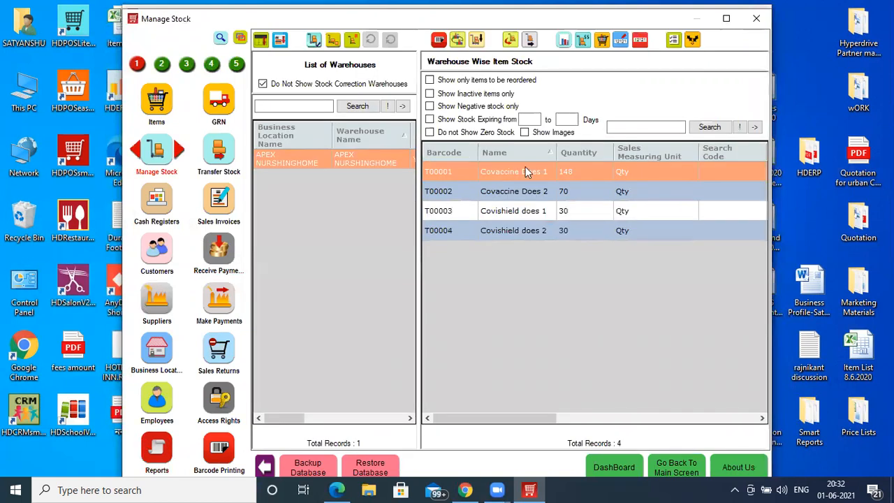
{"action": "left_click", "coordinate": [456, 40]}
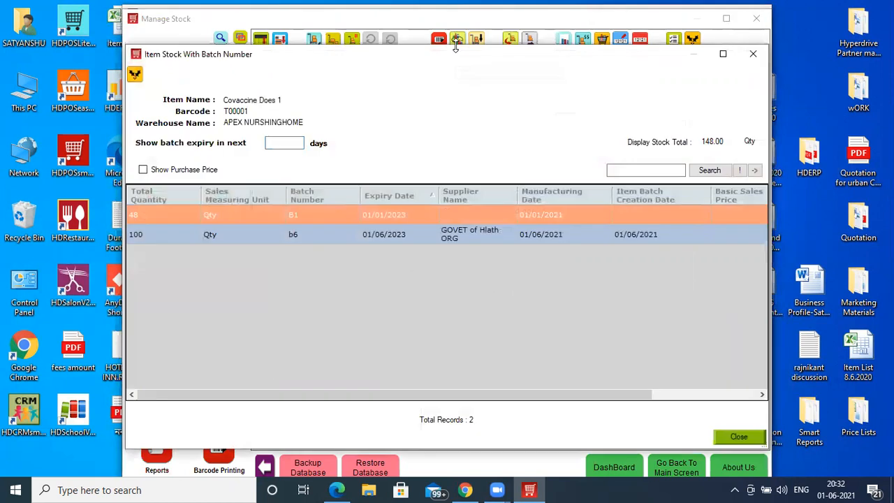
{"action": "left_click", "coordinate": [723, 55]}
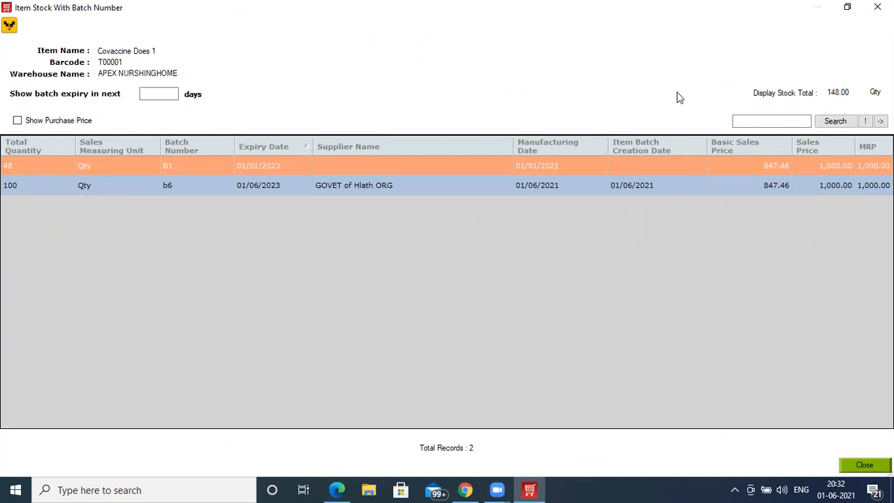
{"action": "left_click", "coordinate": [877, 7]}
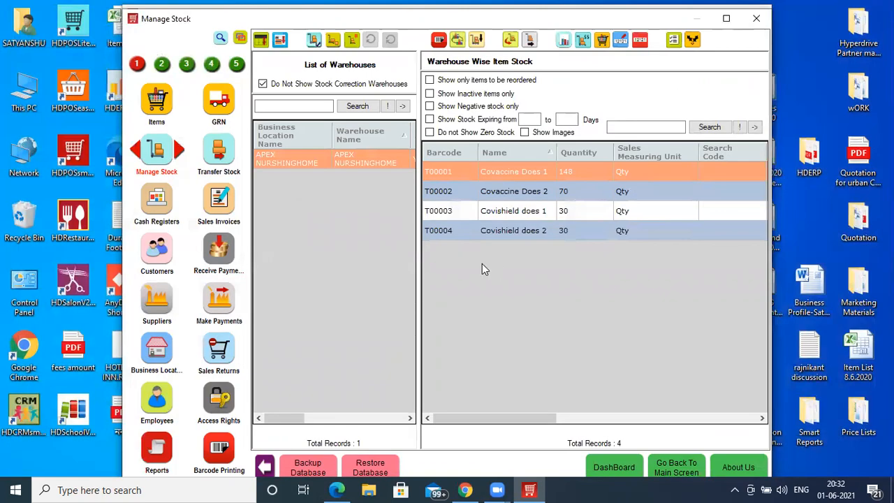